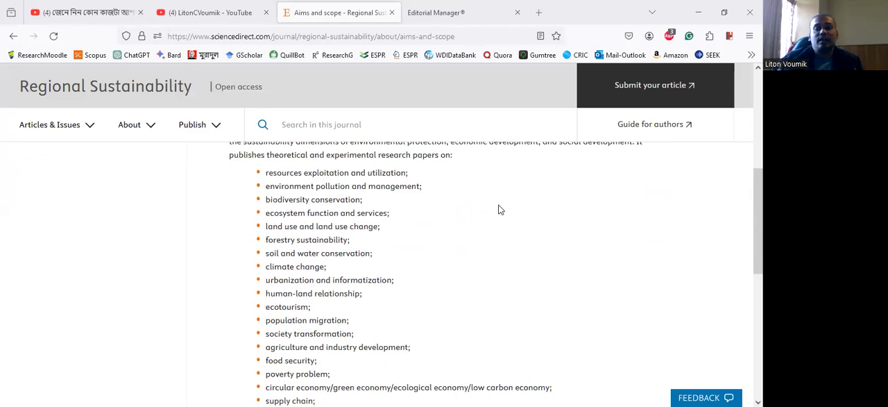
- Read through the Regional Sustainability journal's aims and scope, including its list of research topics
{"action": "scroll", "coordinate": [497, 208], "scroll_direction": "down", "scroll_amount": 2}
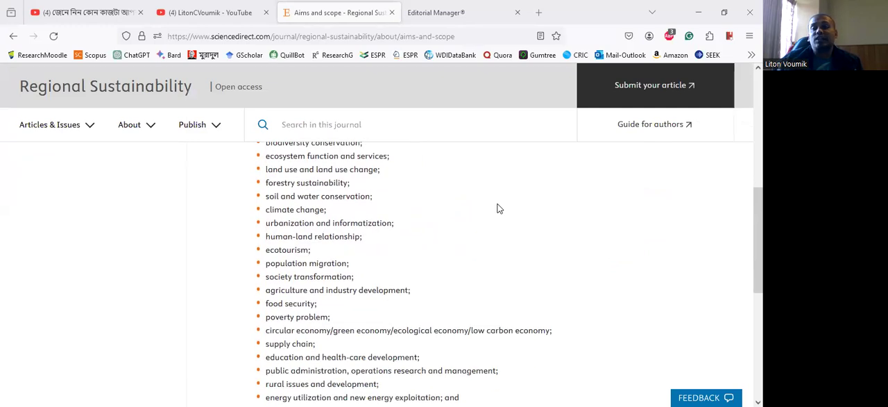
{"action": "scroll", "coordinate": [497, 206], "scroll_direction": "down", "scroll_amount": 2}
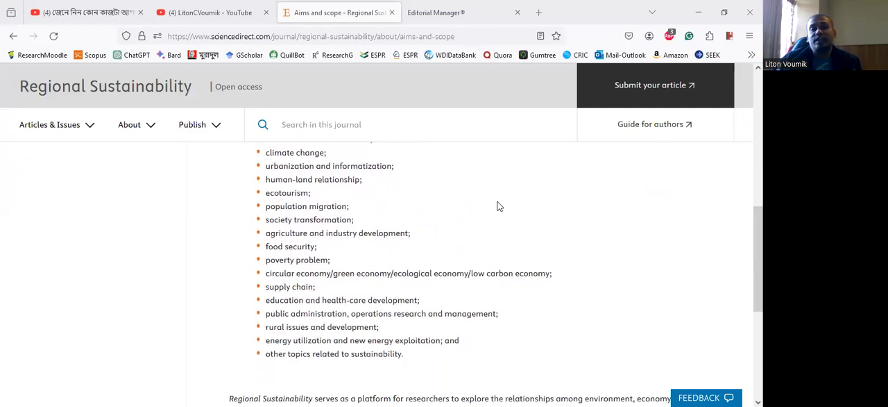
{"action": "scroll", "coordinate": [497, 206], "scroll_direction": "down", "scroll_amount": 2}
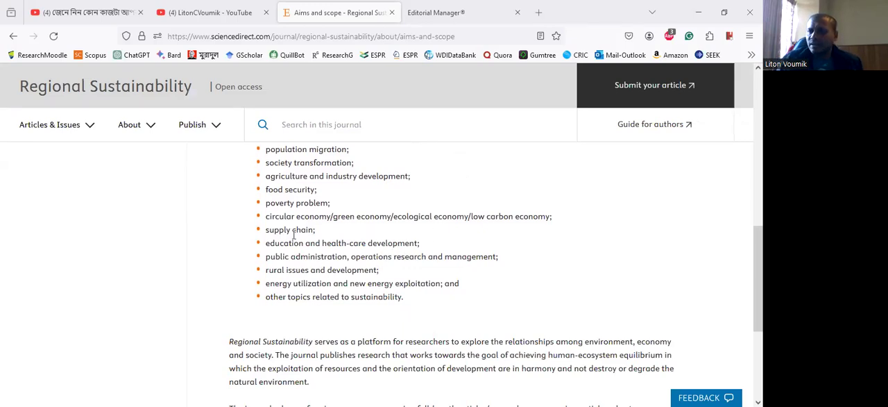
{"action": "scroll", "coordinate": [355, 216], "scroll_direction": "up", "scroll_amount": 1}
{"action": "scroll", "coordinate": [225, 191], "scroll_direction": "up", "scroll_amount": 6}
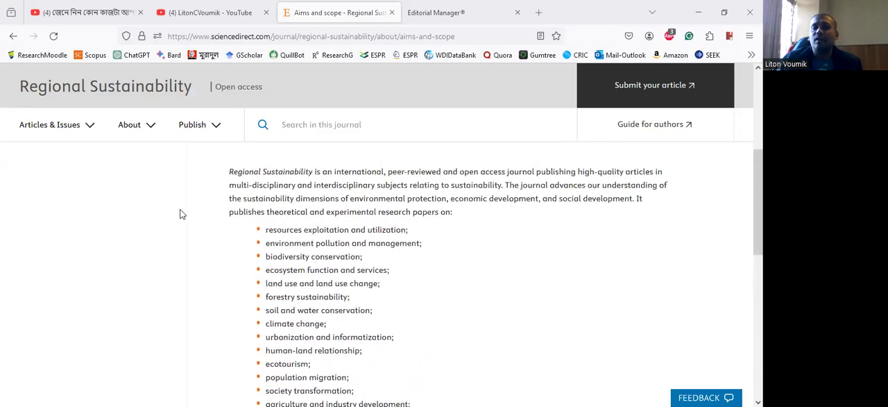
{"action": "scroll", "coordinate": [465, 217], "scroll_direction": "down", "scroll_amount": 2}
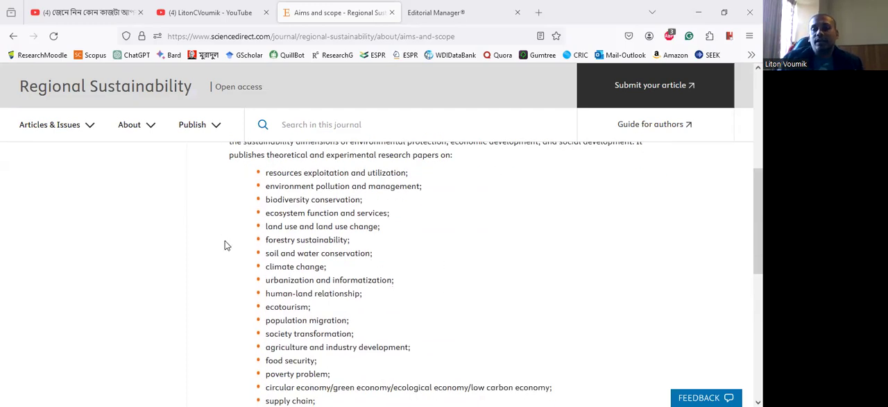
{"action": "scroll", "coordinate": [448, 240], "scroll_direction": "down", "scroll_amount": 5}
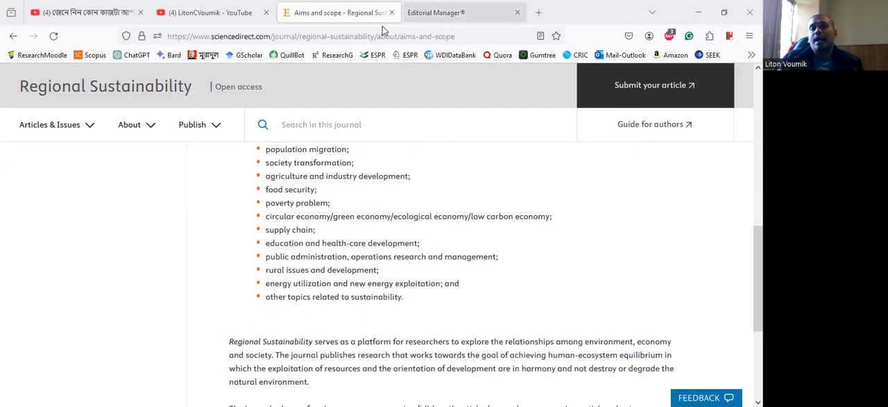
{"action": "scroll", "coordinate": [425, 172], "scroll_direction": "up", "scroll_amount": 5}
{"action": "scroll", "coordinate": [426, 172], "scroll_direction": "up", "scroll_amount": 5}
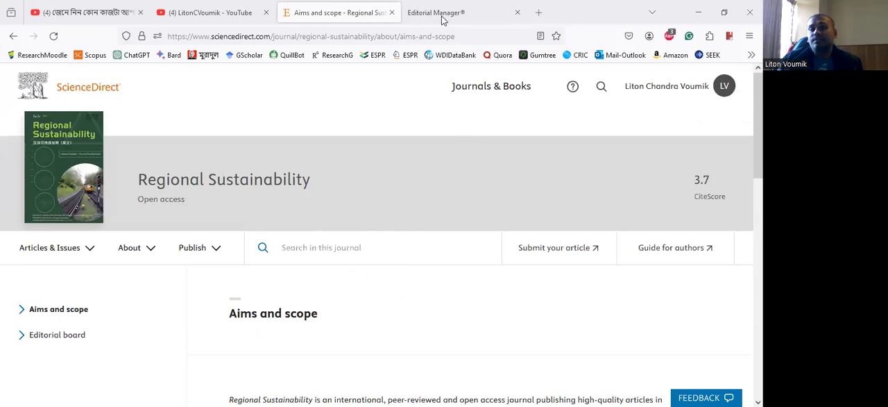
- Switch to the Editorial Manager submission page and proceed with Full Length Article as the article type
{"action": "key", "text": "ctrl+Tab"}
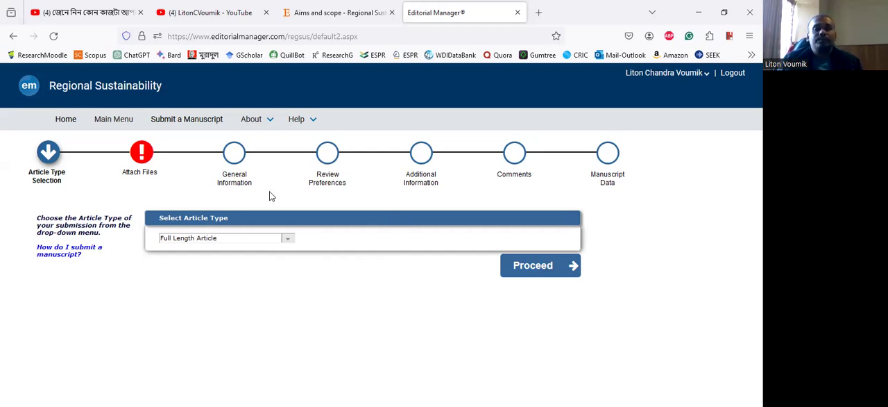
{"action": "left_click", "coordinate": [287, 243]}
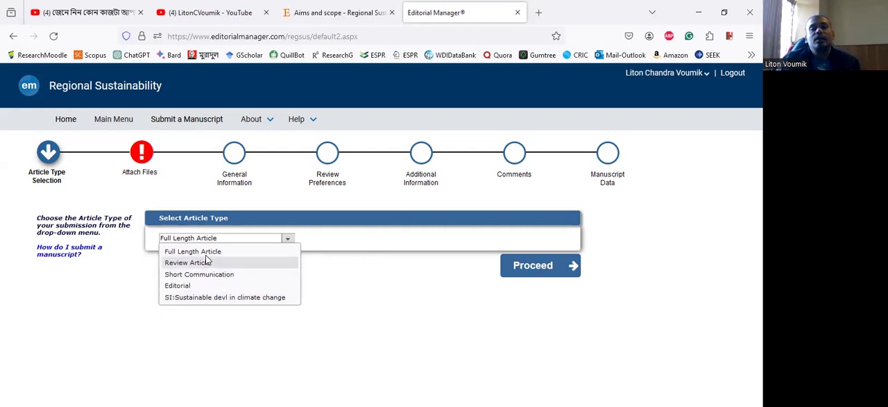
{"action": "left_click", "coordinate": [512, 269]}
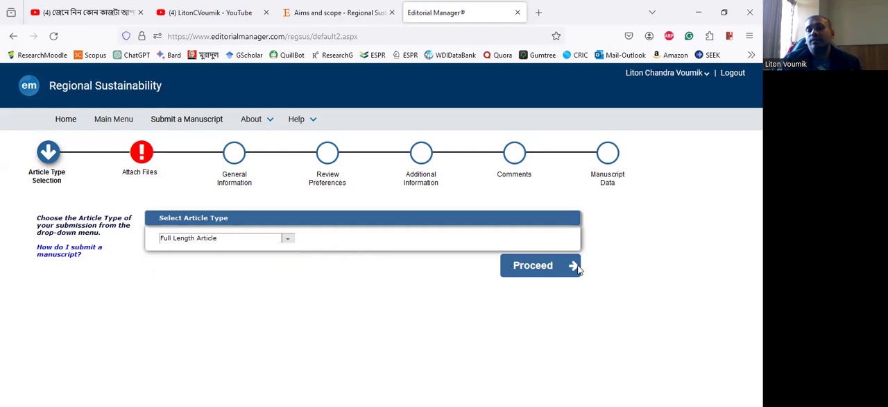
{"action": "left_click", "coordinate": [576, 267]}
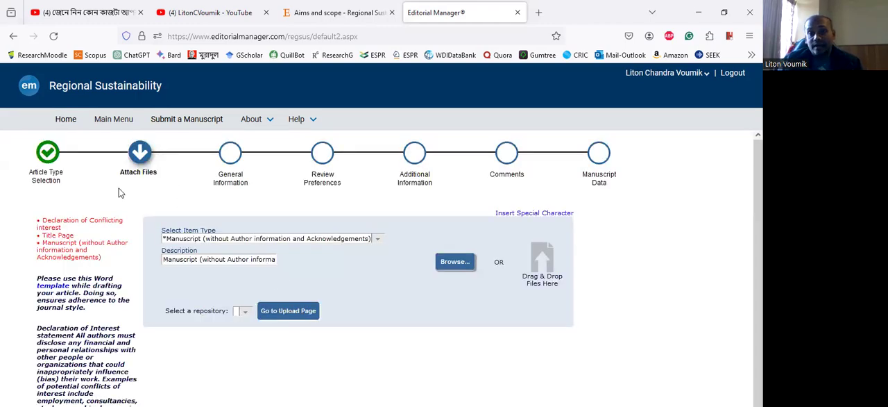
- Examine the required submission items and the instructions for attaching files
{"action": "scroll", "coordinate": [630, 230], "scroll_direction": "down", "scroll_amount": 2}
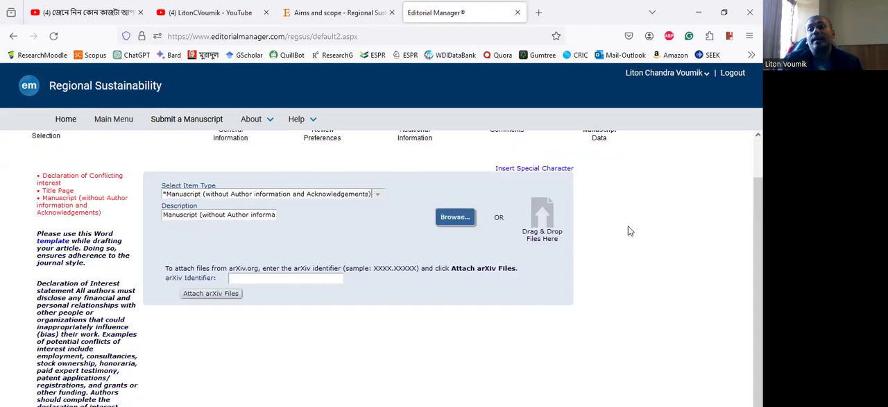
{"action": "scroll", "coordinate": [628, 229], "scroll_direction": "up", "scroll_amount": 2}
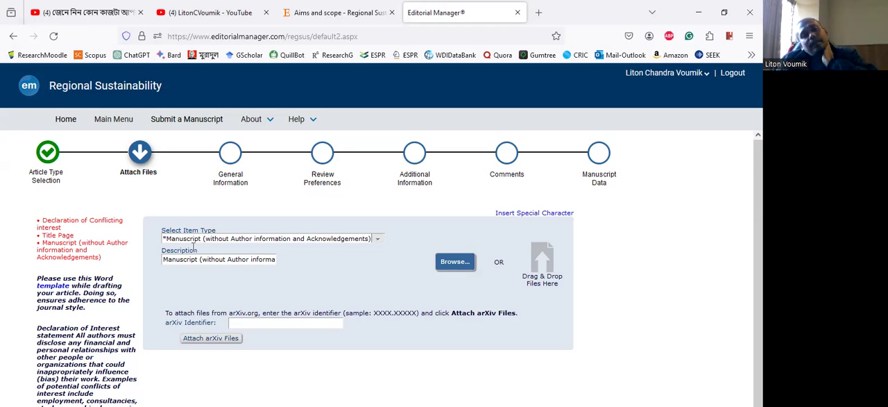
{"action": "scroll", "coordinate": [230, 254], "scroll_direction": "down", "scroll_amount": 2}
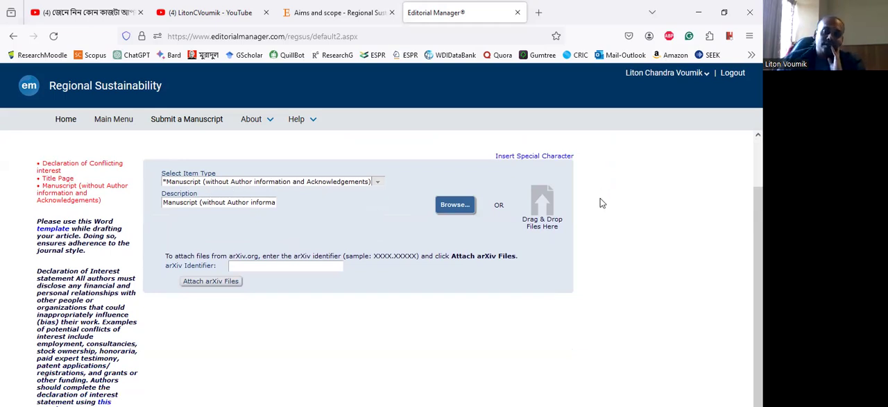
{"action": "scroll", "coordinate": [599, 222], "scroll_direction": "up", "scroll_amount": 2}
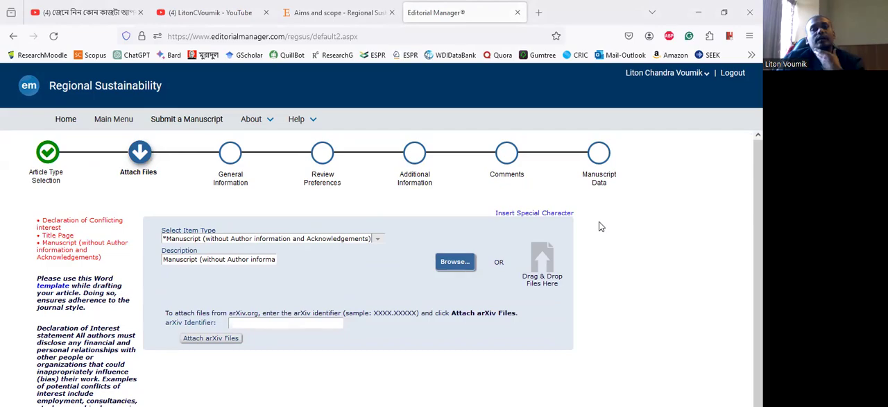
- Switch to the Title Page document in Word and review its title, author names, affiliations and corresponding-author details
{"action": "key", "text": "alt+Tab"}
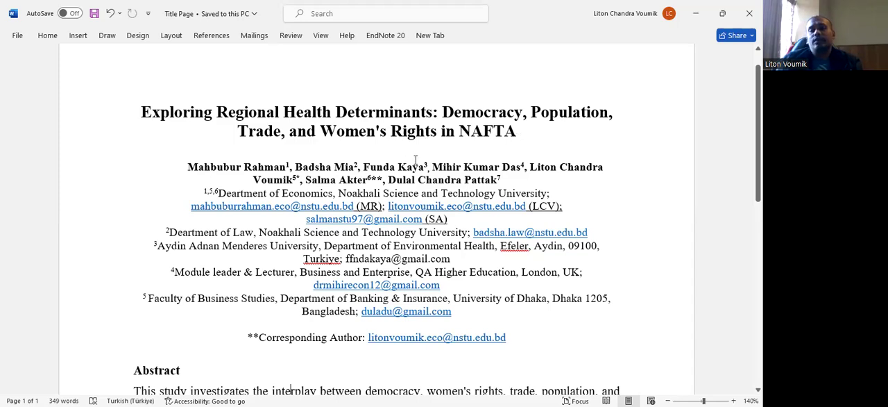
{"action": "scroll", "coordinate": [388, 150], "scroll_direction": "down", "scroll_amount": 1}
{"action": "scroll", "coordinate": [180, 147], "scroll_direction": "down", "scroll_amount": 1}
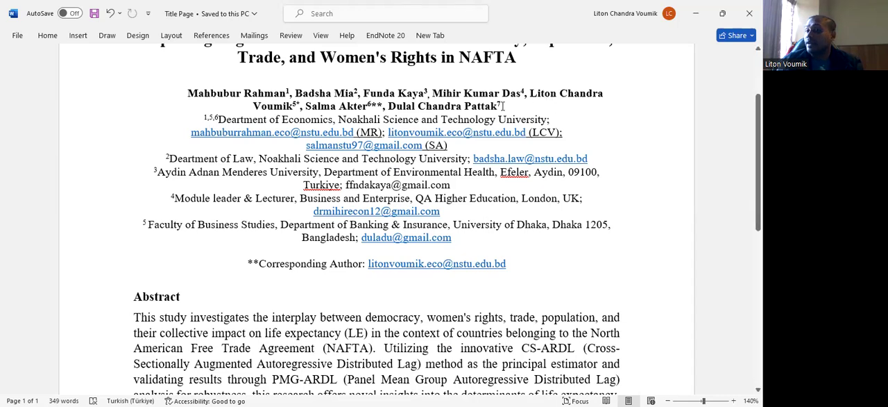
{"action": "scroll", "coordinate": [504, 105], "scroll_direction": "up", "scroll_amount": 2}
{"action": "scroll", "coordinate": [249, 119], "scroll_direction": "down", "scroll_amount": 2}
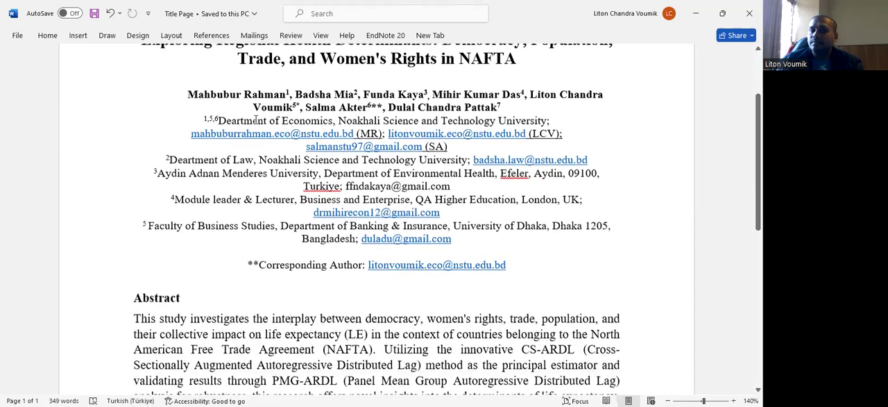
{"action": "scroll", "coordinate": [180, 101], "scroll_direction": "down", "scroll_amount": 1}
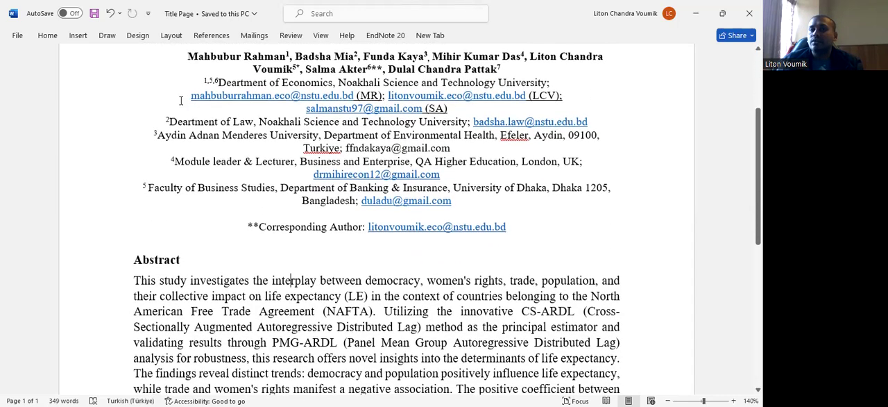
{"action": "scroll", "coordinate": [180, 101], "scroll_direction": "down", "scroll_amount": 2}
{"action": "scroll", "coordinate": [206, 81], "scroll_direction": "up", "scroll_amount": 2}
{"action": "left_click_drag", "start_coordinate": [206, 82], "coordinate": [498, 236]}
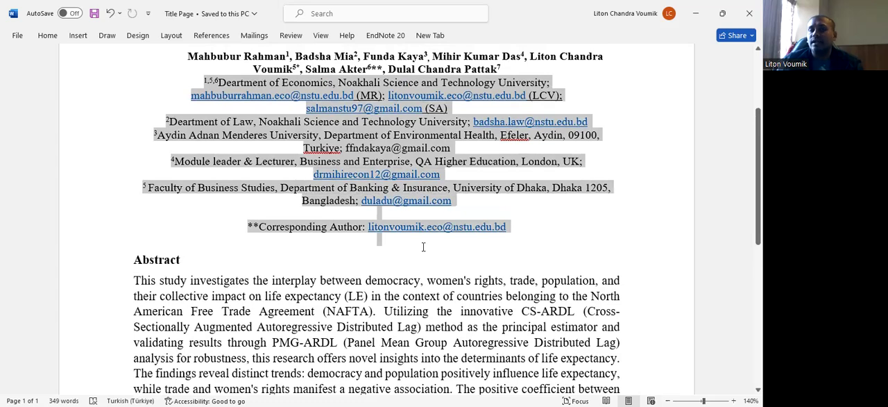
{"action": "left_click", "coordinate": [422, 247]}
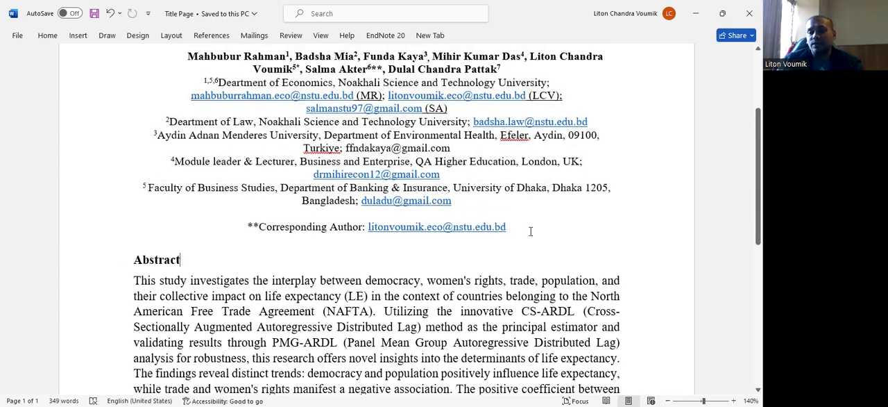
{"action": "scroll", "coordinate": [504, 231], "scroll_direction": "up", "scroll_amount": 2}
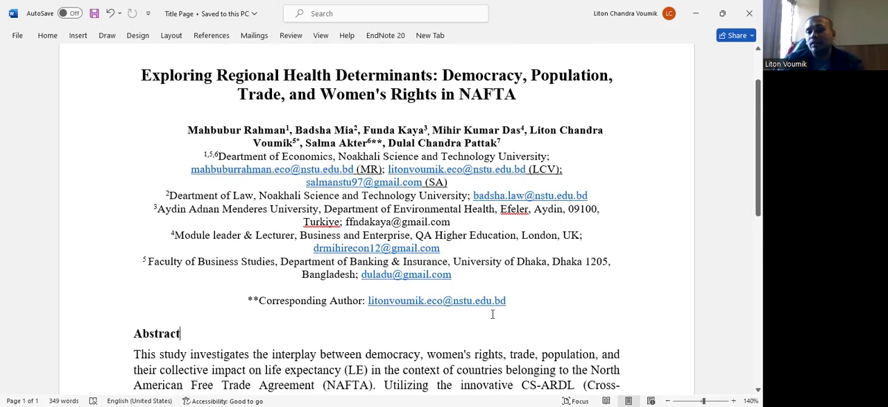
- Review the abstract and keywords on the title page through to the blank line below the keywords
{"action": "scroll", "coordinate": [455, 178], "scroll_direction": "down", "scroll_amount": 1}
{"action": "scroll", "coordinate": [456, 178], "scroll_direction": "down", "scroll_amount": 6}
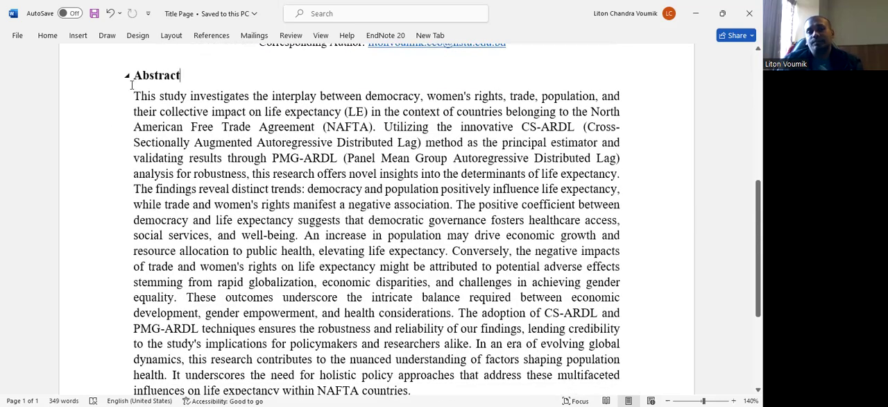
{"action": "left_click", "coordinate": [142, 75]}
{"action": "left_click_drag", "start_coordinate": [189, 173], "coordinate": [237, 264]}
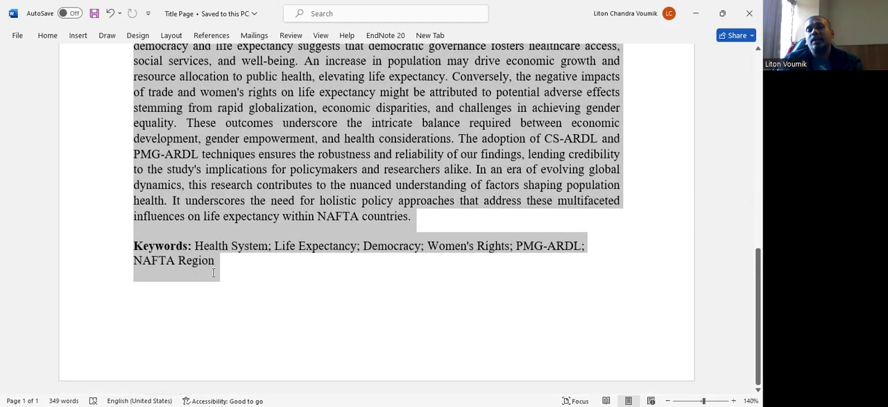
{"action": "left_click", "coordinate": [237, 281]}
{"action": "scroll", "coordinate": [263, 247], "scroll_direction": "up", "scroll_amount": 2}
{"action": "scroll", "coordinate": [263, 247], "scroll_direction": "up", "scroll_amount": 12}
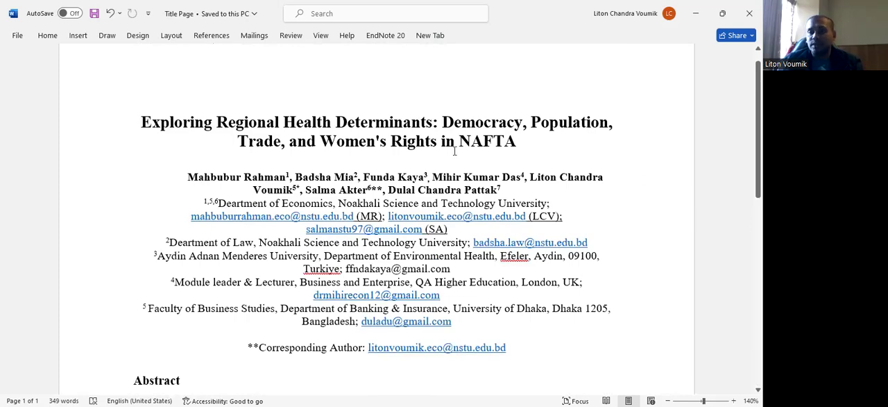
{"action": "scroll", "coordinate": [414, 182], "scroll_direction": "down", "scroll_amount": 10}
{"action": "scroll", "coordinate": [456, 152], "scroll_direction": "down", "scroll_amount": 3}
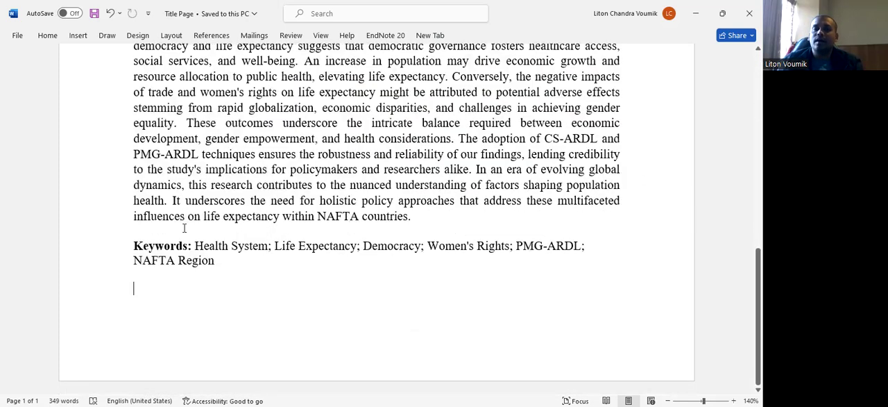
{"action": "left_click", "coordinate": [148, 297]}
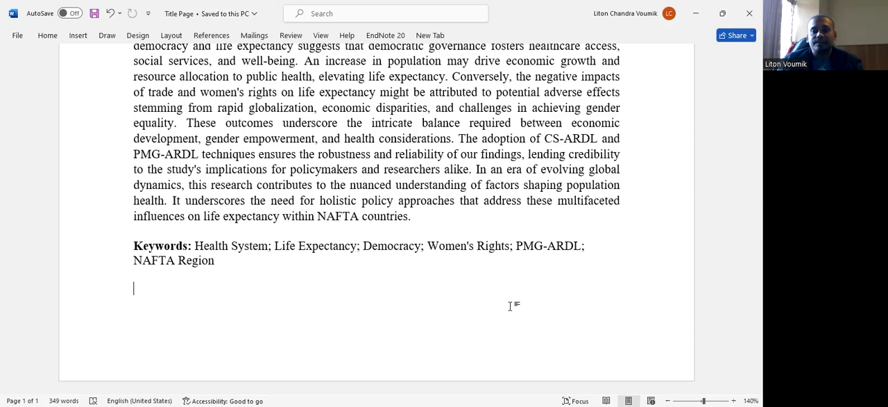
- Switch to the Democracy- Life expectancy_Manuscript document and delete the author names, affiliations and corresponding-author line beneath the title
{"action": "key", "text": "alt+Tab"}
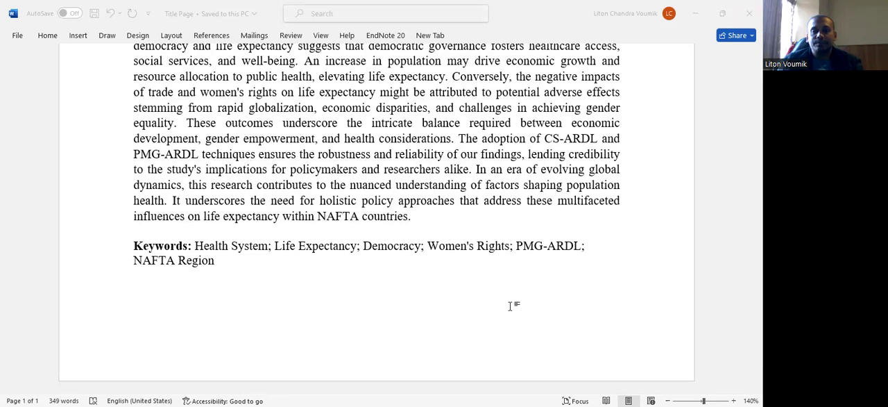
{"action": "key", "text": "alt+Tab"}
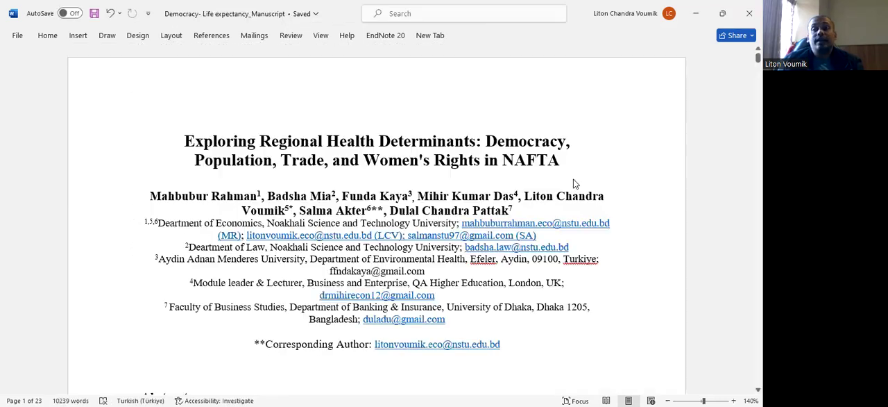
{"action": "scroll", "coordinate": [528, 187], "scroll_direction": "down", "scroll_amount": 4}
{"action": "scroll", "coordinate": [482, 191], "scroll_direction": "down", "scroll_amount": 12}
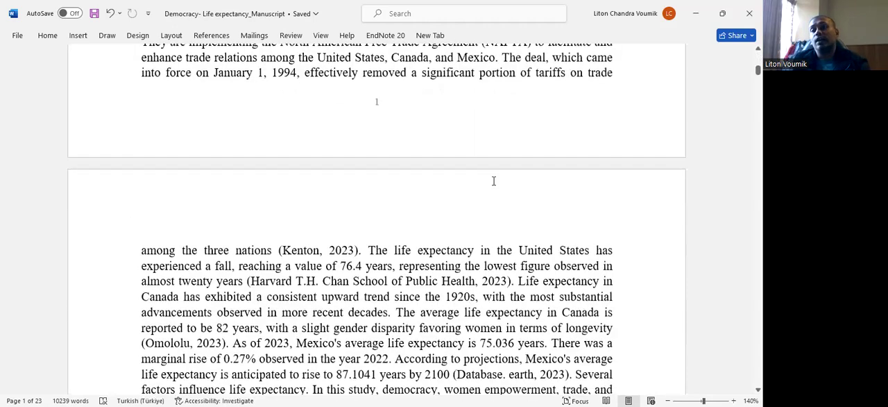
{"action": "scroll", "coordinate": [489, 180], "scroll_direction": "up", "scroll_amount": 1}
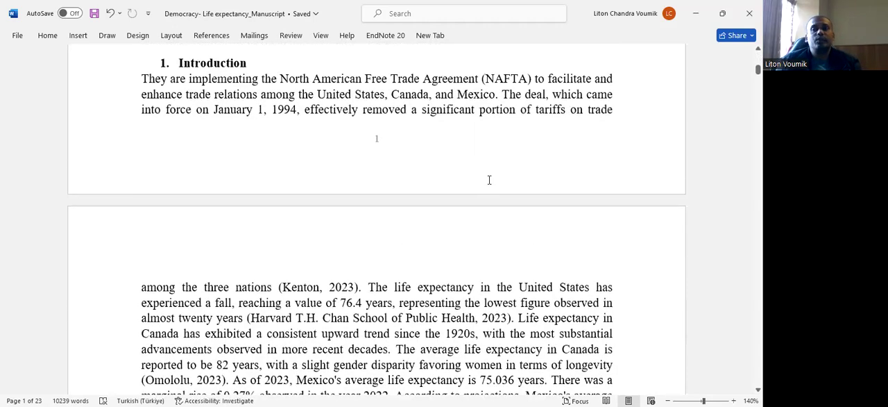
{"action": "scroll", "coordinate": [489, 180], "scroll_direction": "up", "scroll_amount": 7}
{"action": "scroll", "coordinate": [490, 180], "scroll_direction": "up", "scroll_amount": 7}
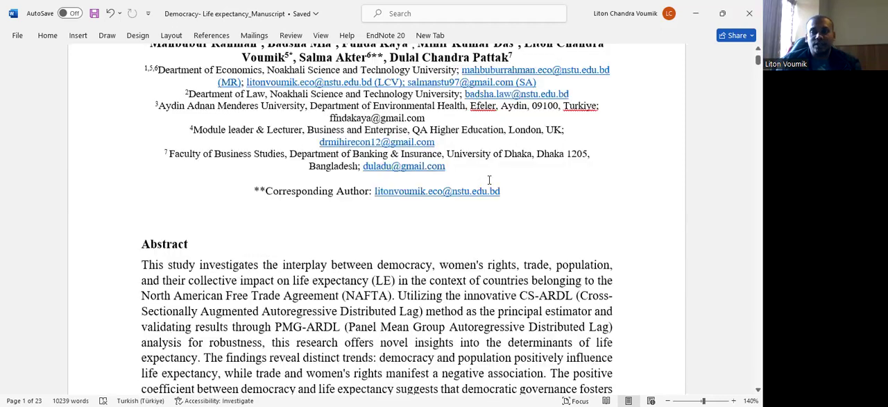
{"action": "scroll", "coordinate": [512, 303], "scroll_direction": "up", "scroll_amount": 3}
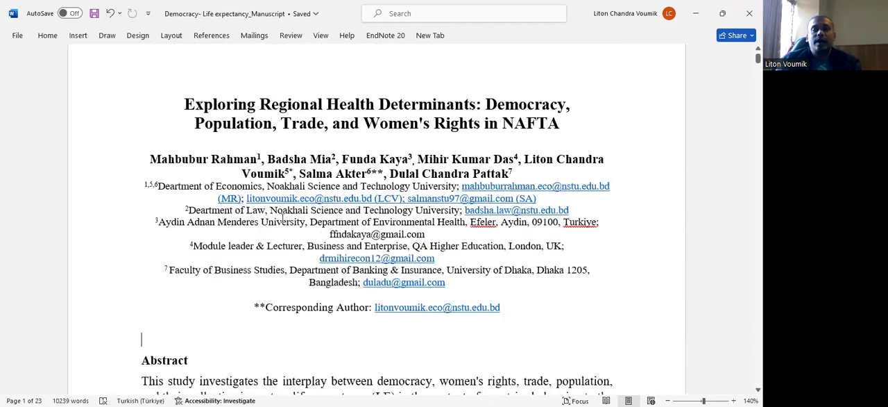
{"action": "left_click", "coordinate": [215, 188], "text": "shift"}
{"action": "left_click", "coordinate": [156, 161], "text": "shift"}
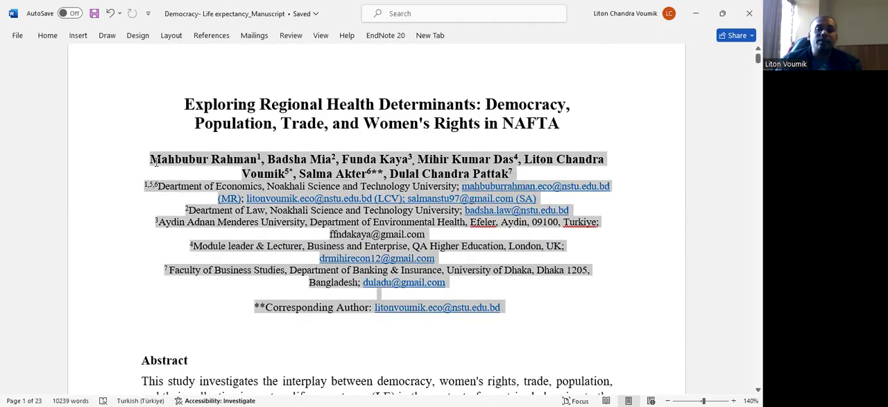
{"action": "key", "text": "BackSpace"}
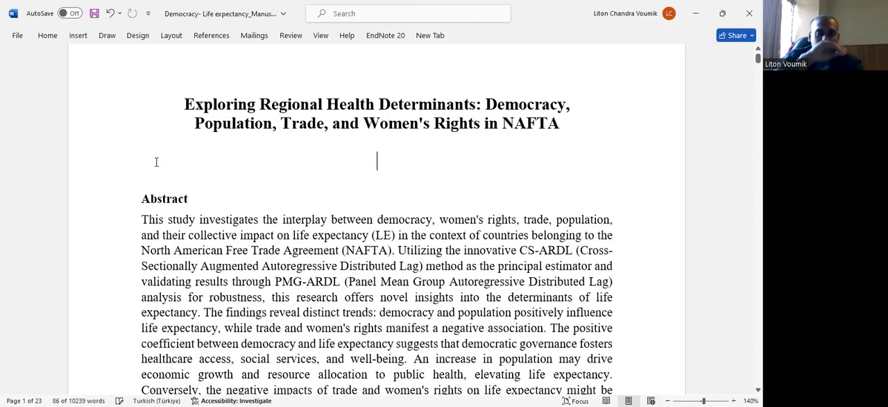
- Remove the extra blank line between the manuscript title and the Abstract heading, and insert a blank line above the "2. Literature review" heading
{"action": "key", "text": "BackSpace"}
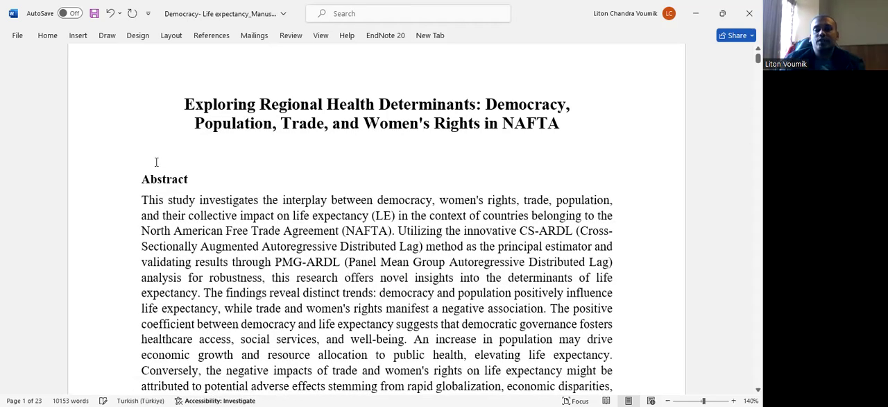
{"action": "scroll", "coordinate": [292, 148], "scroll_direction": "down", "scroll_amount": 1}
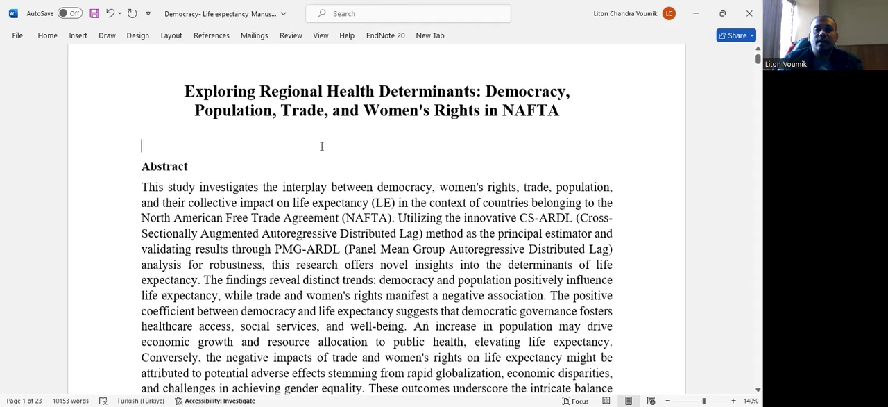
{"action": "scroll", "coordinate": [240, 154], "scroll_direction": "down", "scroll_amount": 7}
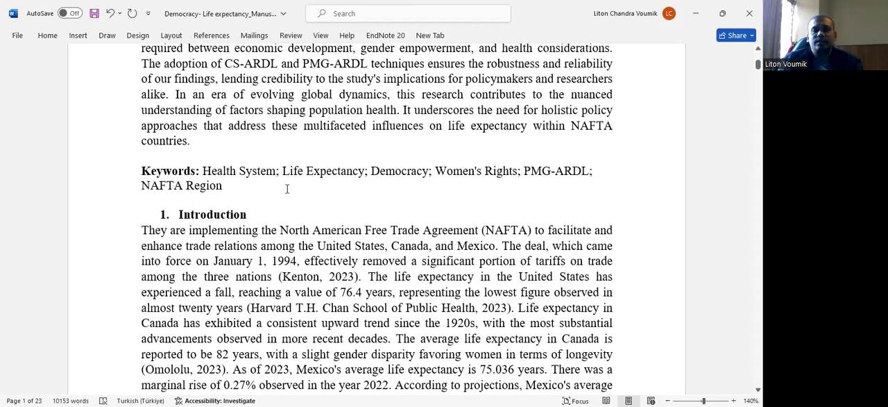
{"action": "scroll", "coordinate": [289, 188], "scroll_direction": "down", "scroll_amount": 5}
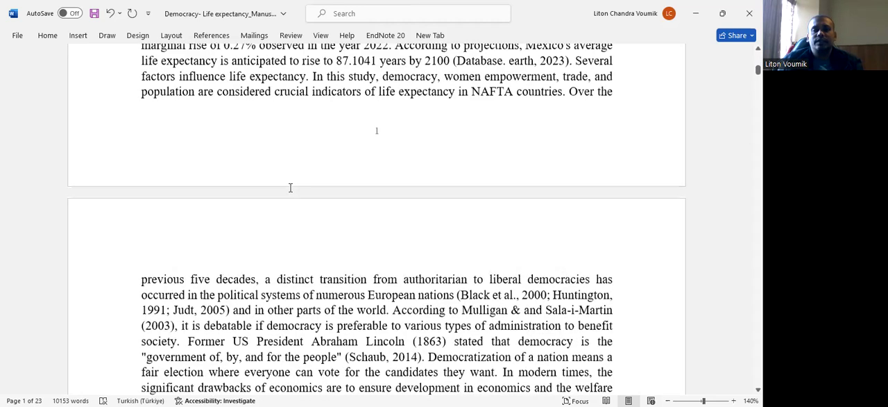
{"action": "scroll", "coordinate": [291, 188], "scroll_direction": "down", "scroll_amount": 5}
{"action": "scroll", "coordinate": [290, 187], "scroll_direction": "down", "scroll_amount": 5}
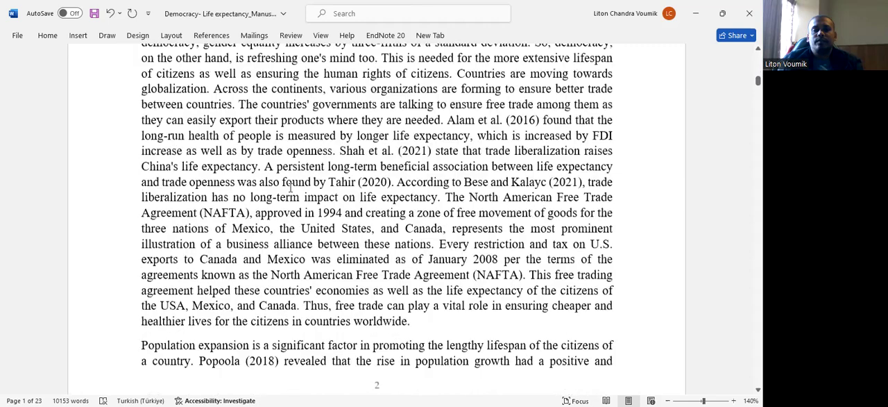
{"action": "scroll", "coordinate": [291, 188], "scroll_direction": "down", "scroll_amount": 5}
{"action": "scroll", "coordinate": [291, 188], "scroll_direction": "down", "scroll_amount": 5}
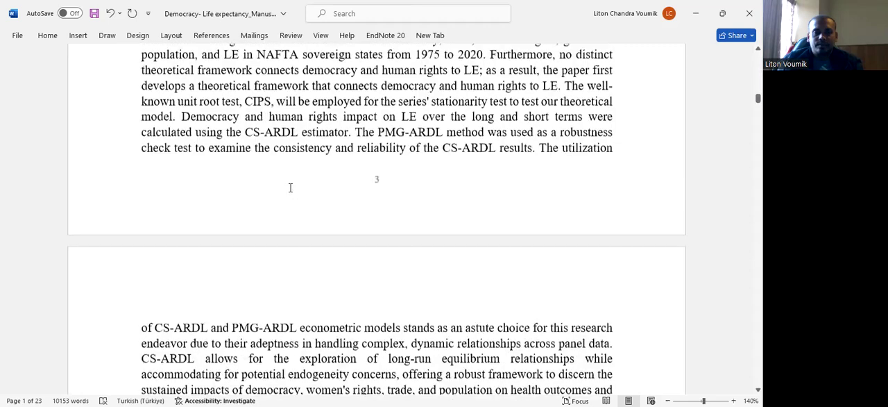
{"action": "scroll", "coordinate": [290, 187], "scroll_direction": "down", "scroll_amount": 5}
{"action": "scroll", "coordinate": [291, 188], "scroll_direction": "down", "scroll_amount": 4}
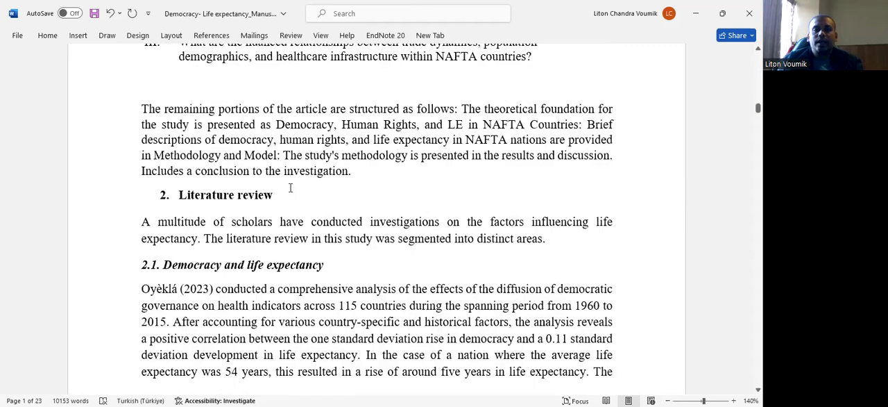
{"action": "scroll", "coordinate": [359, 131], "scroll_direction": "down", "scroll_amount": 1}
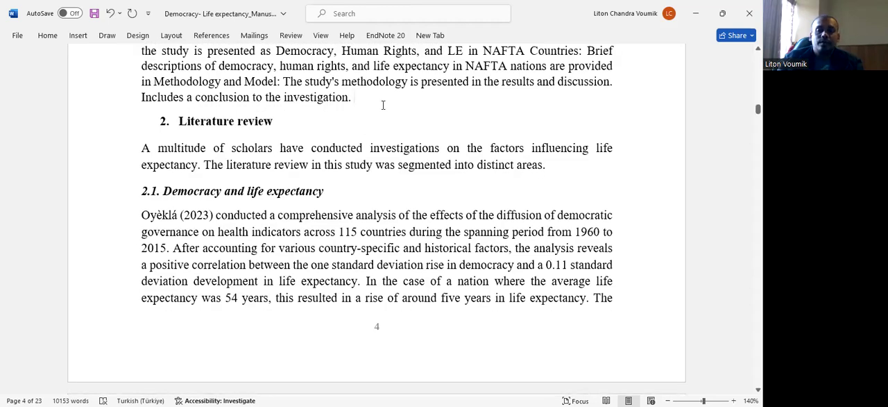
{"action": "left_click", "coordinate": [382, 105]}
{"action": "key", "text": "Return"}
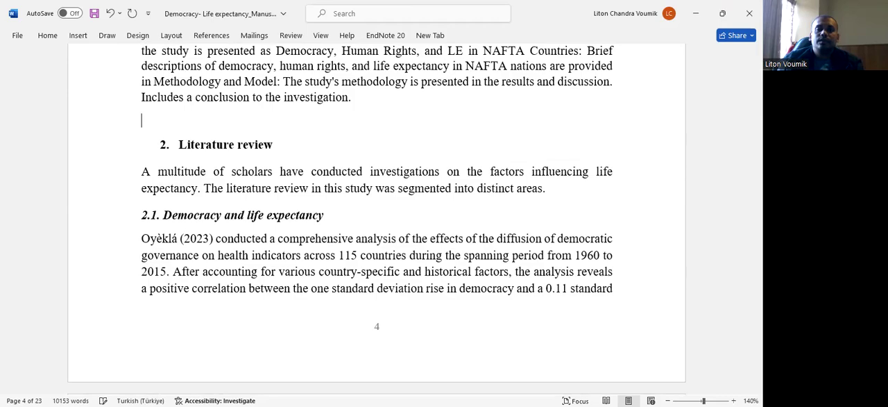
- Review the manuscript from the literature review through the Methodology equations and the Table 1 variable descriptions to section 3.3, Empirical Methods
{"action": "scroll", "coordinate": [391, 132], "scroll_direction": "down", "scroll_amount": 15}
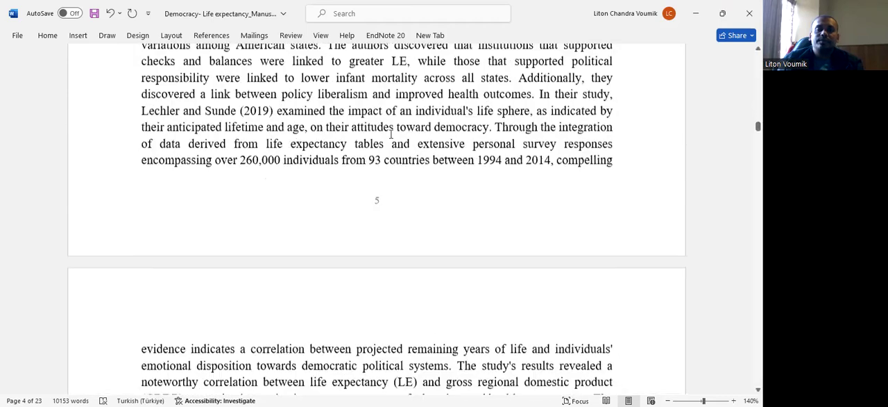
{"action": "scroll", "coordinate": [392, 134], "scroll_direction": "down", "scroll_amount": 5}
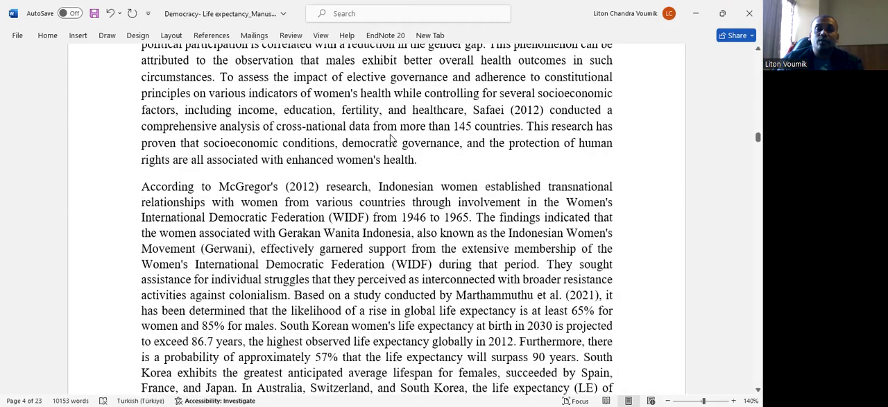
{"action": "scroll", "coordinate": [392, 135], "scroll_direction": "down", "scroll_amount": 15}
{"action": "scroll", "coordinate": [393, 136], "scroll_direction": "down", "scroll_amount": 5}
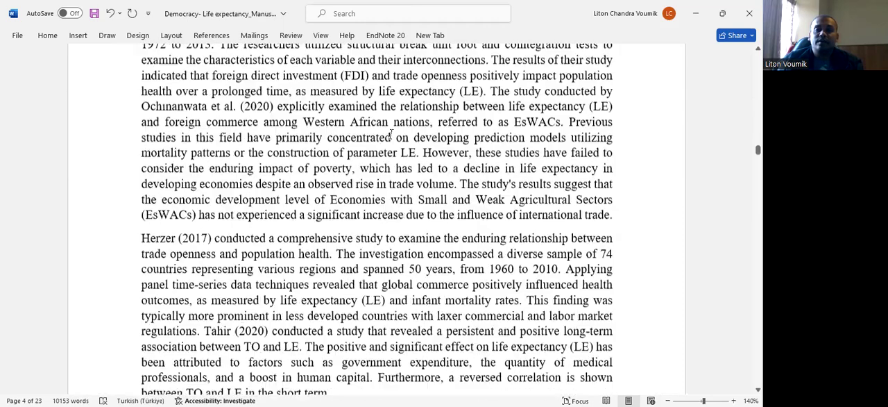
{"action": "scroll", "coordinate": [392, 135], "scroll_direction": "down", "scroll_amount": 20}
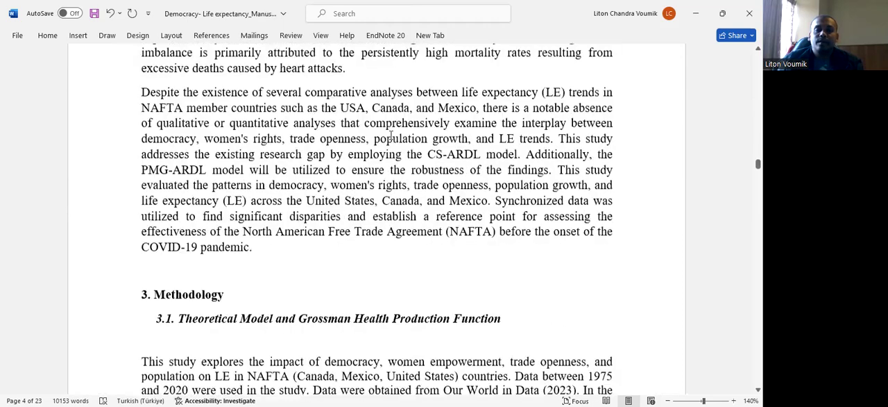
{"action": "scroll", "coordinate": [291, 136], "scroll_direction": "up", "scroll_amount": 3}
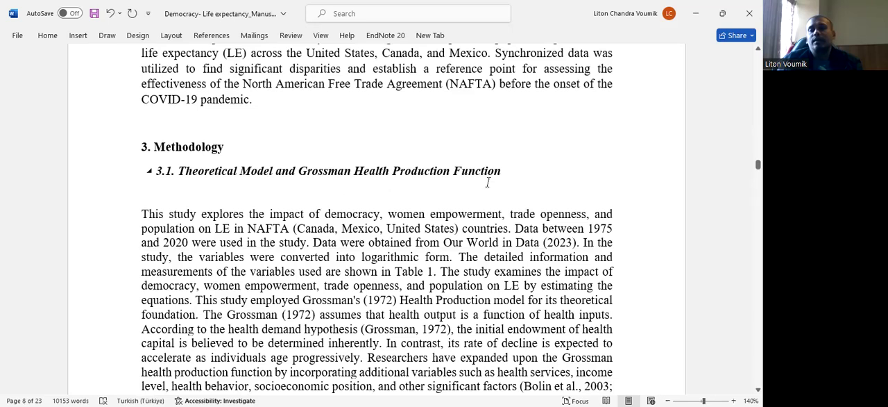
{"action": "left_click", "coordinate": [429, 192]}
{"action": "scroll", "coordinate": [429, 192], "scroll_direction": "down", "scroll_amount": 20}
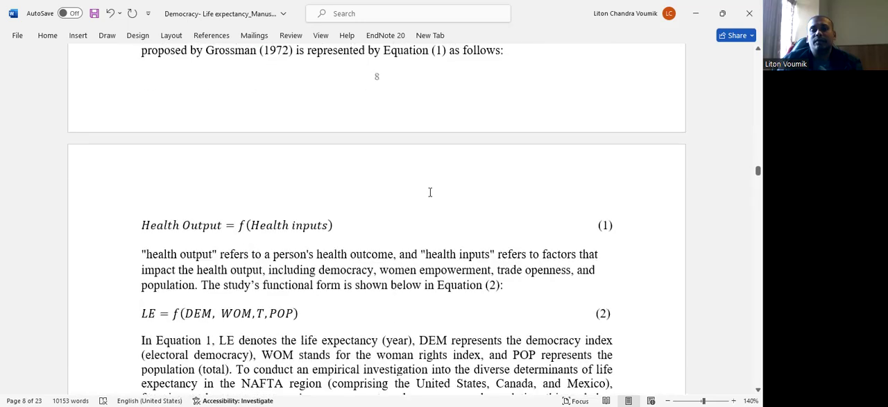
{"action": "scroll", "coordinate": [429, 192], "scroll_direction": "down", "scroll_amount": 5}
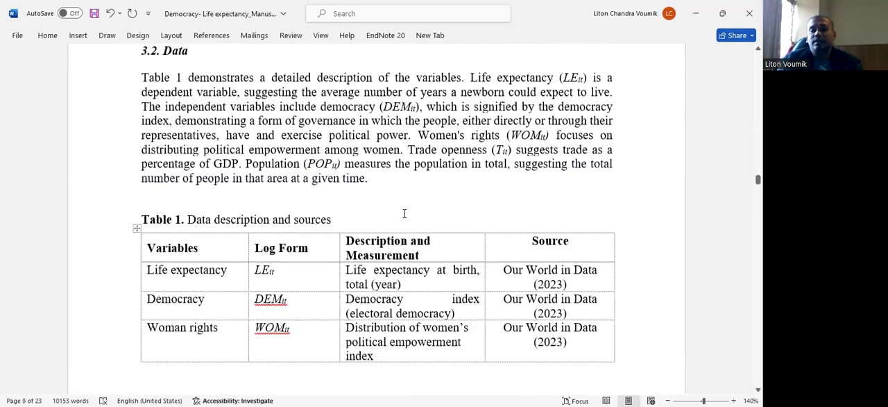
{"action": "scroll", "coordinate": [404, 213], "scroll_direction": "down", "scroll_amount": 8}
{"action": "scroll", "coordinate": [404, 212], "scroll_direction": "down", "scroll_amount": 6}
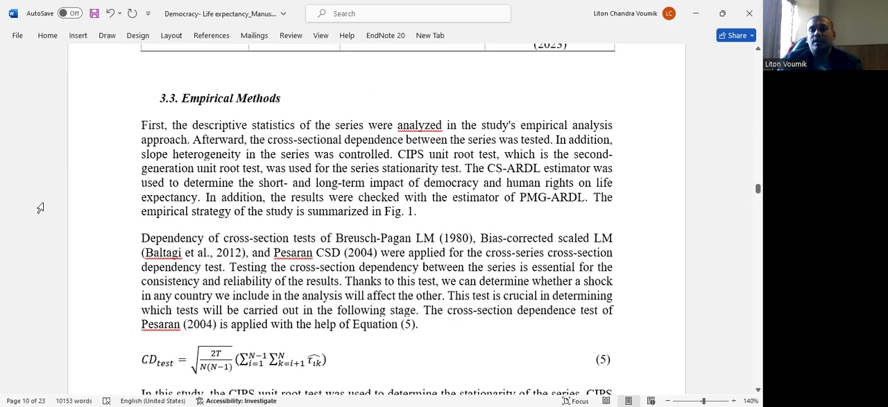
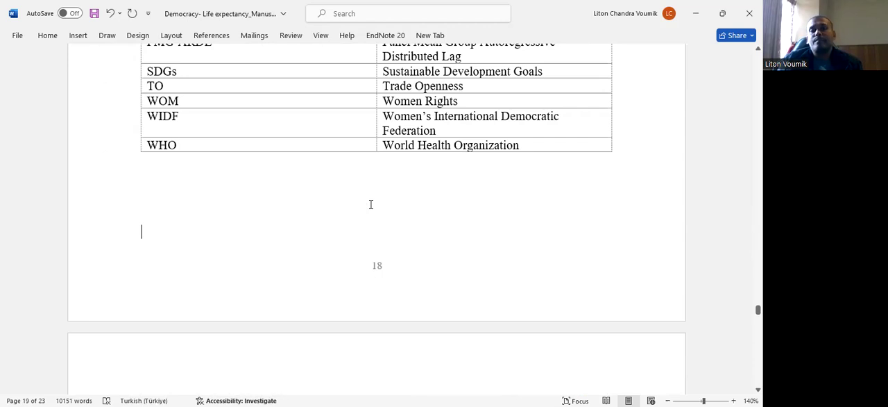
- Check the manuscript's closing sections, return to its title, and save the document
{"action": "scroll", "coordinate": [370, 204], "scroll_direction": "up", "scroll_amount": 8}
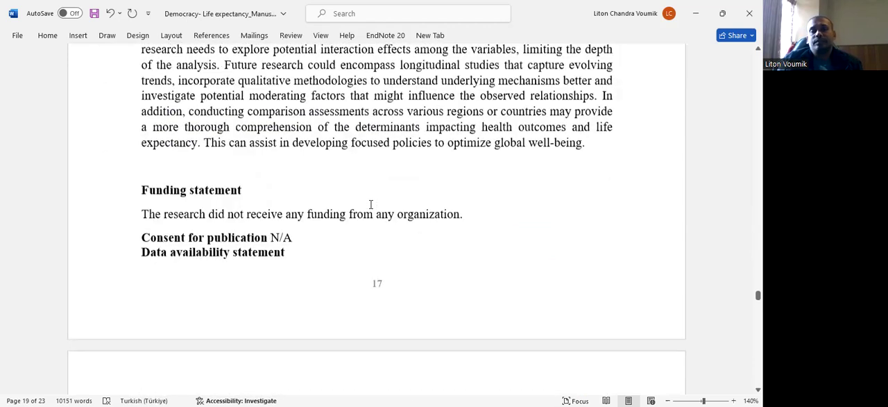
{"action": "scroll", "coordinate": [370, 204], "scroll_direction": "up", "scroll_amount": 5}
{"action": "scroll", "coordinate": [618, 290], "scroll_direction": "up", "scroll_amount": 5}
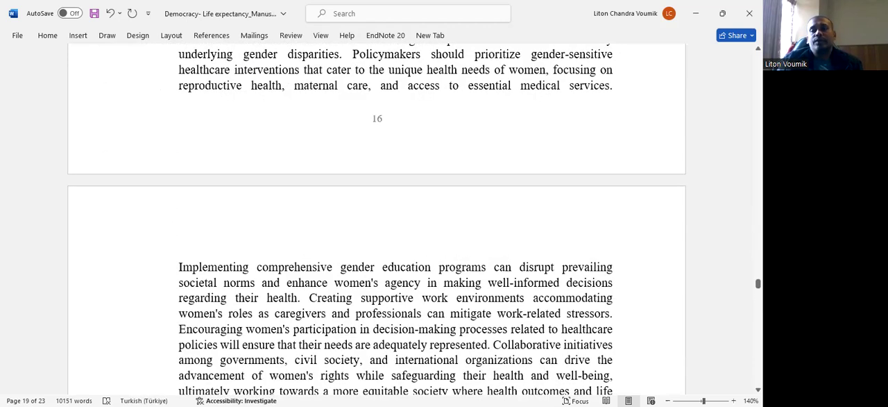
{"action": "left_click_drag", "start_coordinate": [757, 283], "coordinate": [758, 58]}
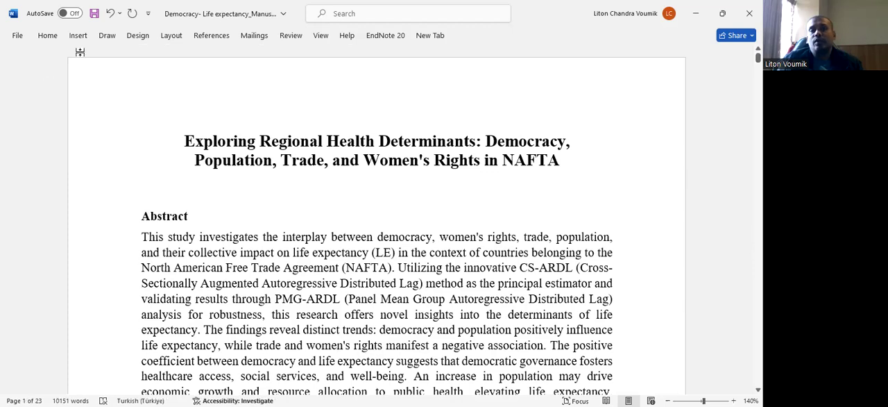
{"action": "left_click", "coordinate": [95, 14]}
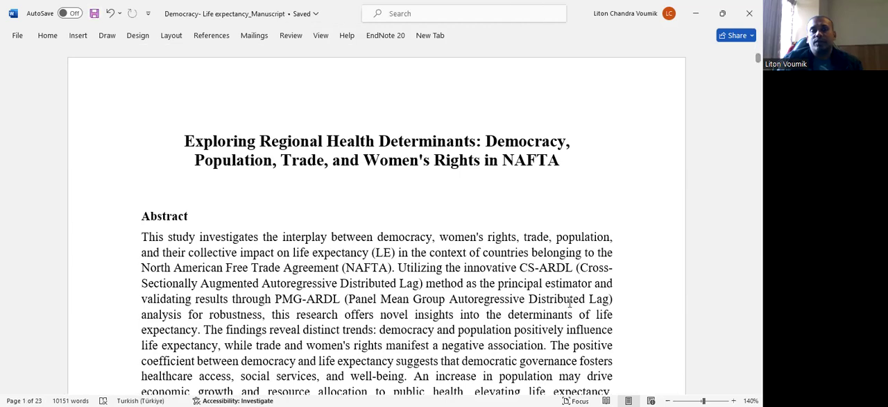
- Switch to the Highlights document and check the title and bullet points
{"action": "key", "text": "alt+Tab"}
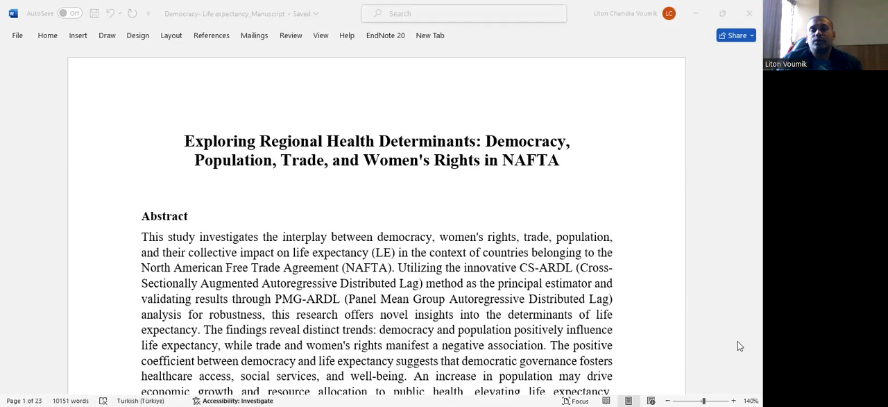
{"action": "key", "text": "alt+Tab"}
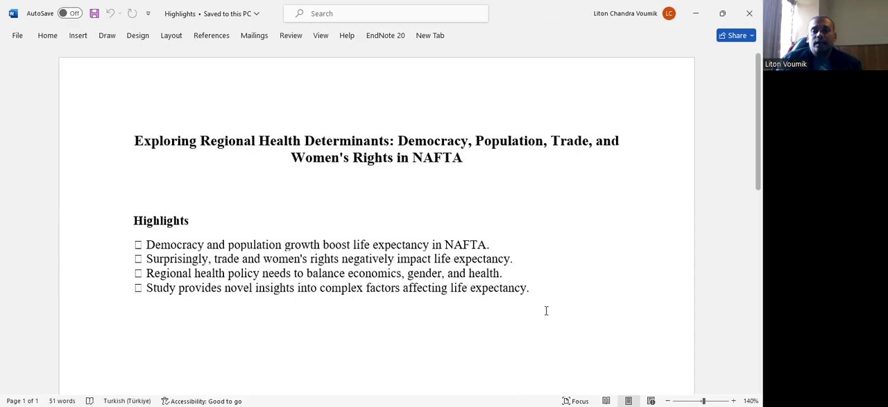
- Switch to the Compliance with ethical standard_Title Page document and review the declarations from author contributions to the conflict of interest statement
{"action": "key", "text": "alt+Tab"}
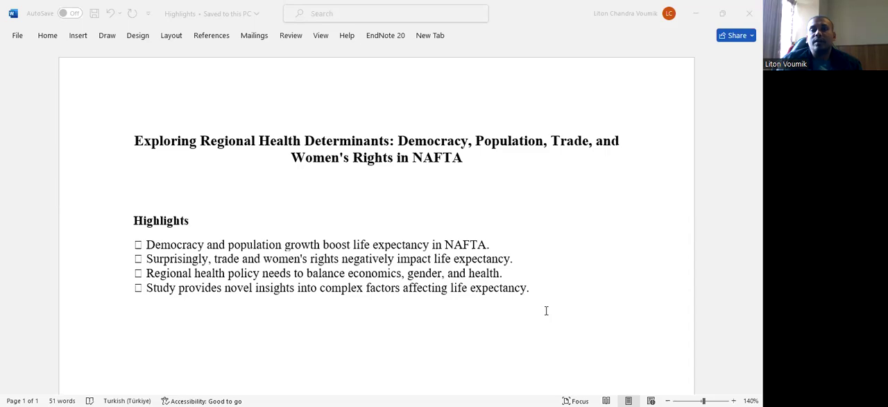
{"action": "key", "text": "alt+Tab"}
{"action": "scroll", "coordinate": [257, 239], "scroll_direction": "down", "scroll_amount": 5}
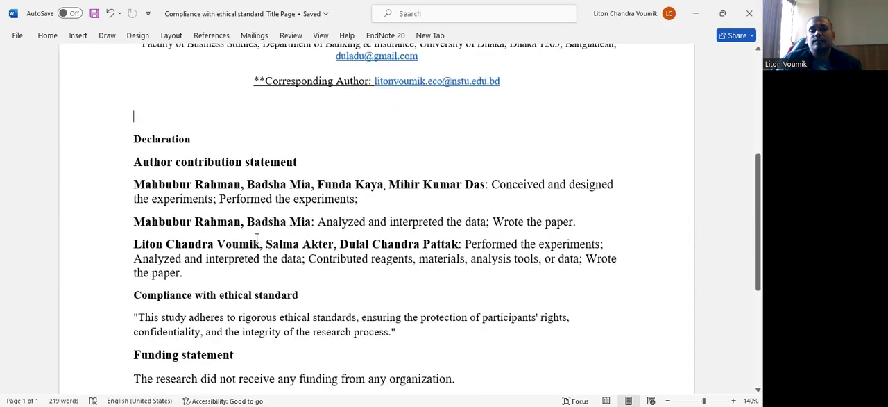
{"action": "scroll", "coordinate": [256, 239], "scroll_direction": "down", "scroll_amount": 4}
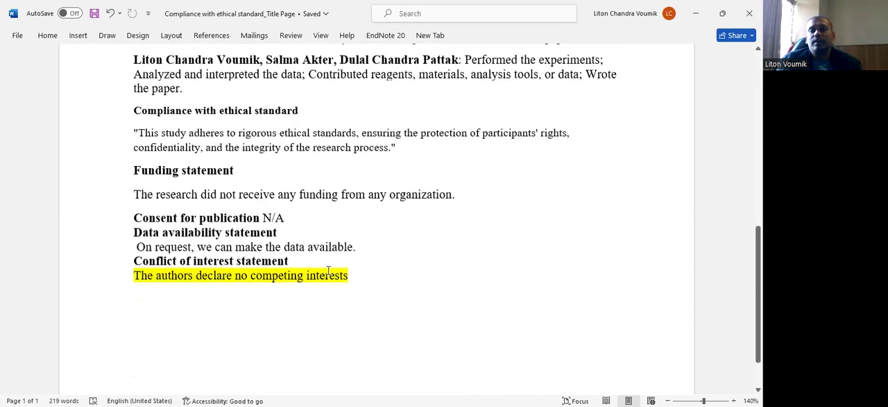
{"action": "scroll", "coordinate": [365, 270], "scroll_direction": "up", "scroll_amount": 3}
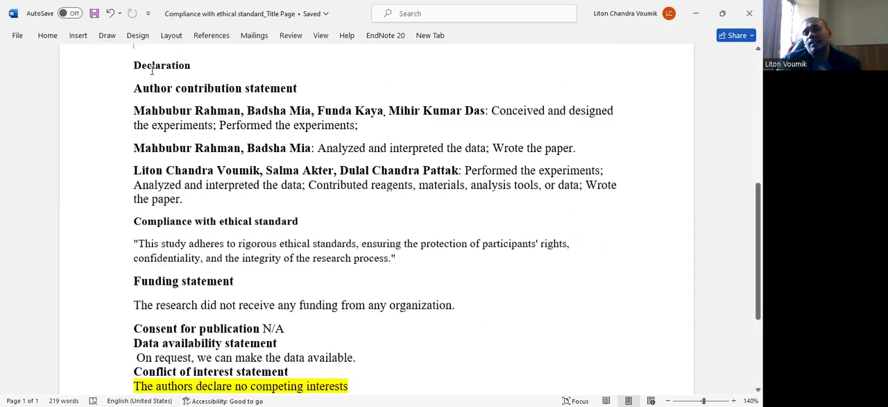
{"action": "scroll", "coordinate": [151, 70], "scroll_direction": "down", "scroll_amount": 2}
{"action": "scroll", "coordinate": [341, 202], "scroll_direction": "down", "scroll_amount": 3}
{"action": "left_click", "coordinate": [355, 215]}
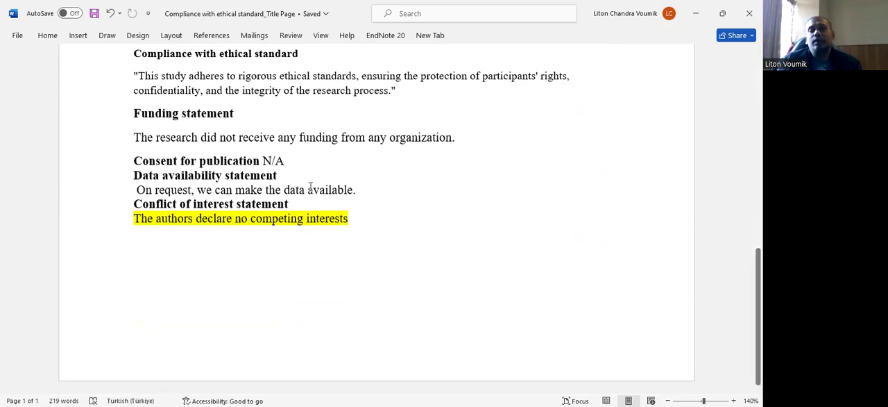
- Examine the author contribution paragraphs and the highlighted conflict of interest sentence in the declaration
{"action": "scroll", "coordinate": [261, 161], "scroll_direction": "up", "scroll_amount": 2}
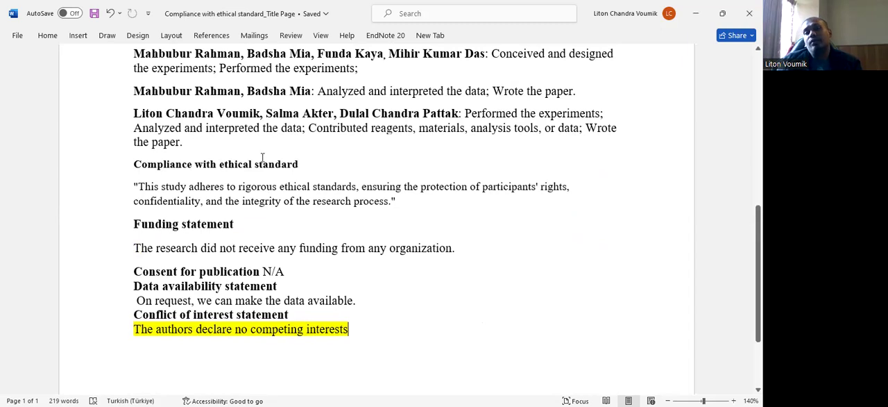
{"action": "scroll", "coordinate": [262, 156], "scroll_direction": "up", "scroll_amount": 2}
{"action": "left_click_drag", "start_coordinate": [198, 251], "coordinate": [141, 172]}
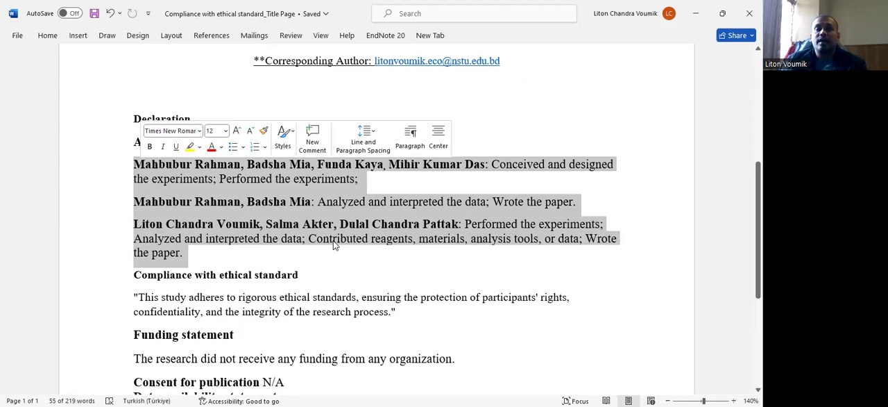
{"action": "left_click", "coordinate": [344, 257]}
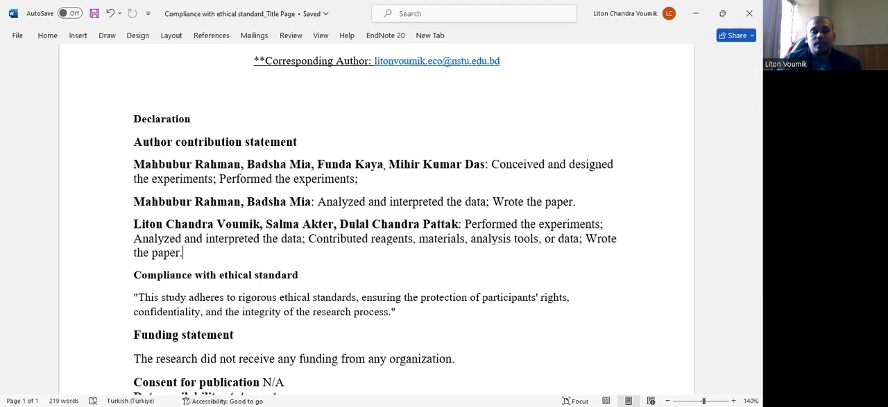
{"action": "scroll", "coordinate": [256, 254], "scroll_direction": "up", "scroll_amount": 2}
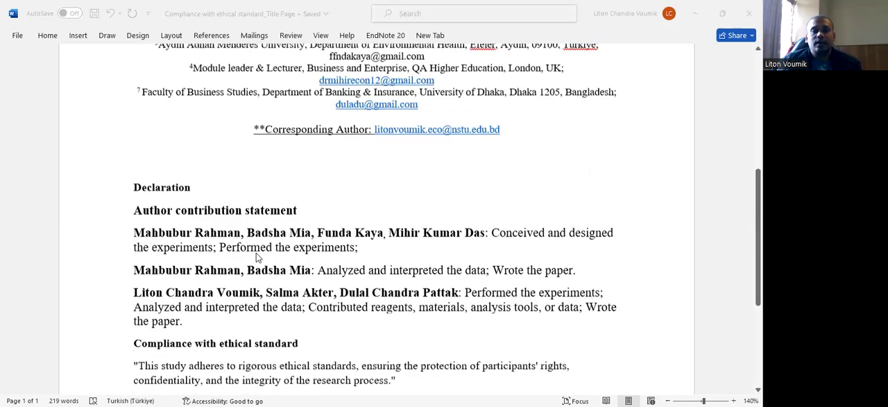
{"action": "scroll", "coordinate": [256, 254], "scroll_direction": "down", "scroll_amount": 6}
{"action": "scroll", "coordinate": [256, 256], "scroll_direction": "down", "scroll_amount": 1}
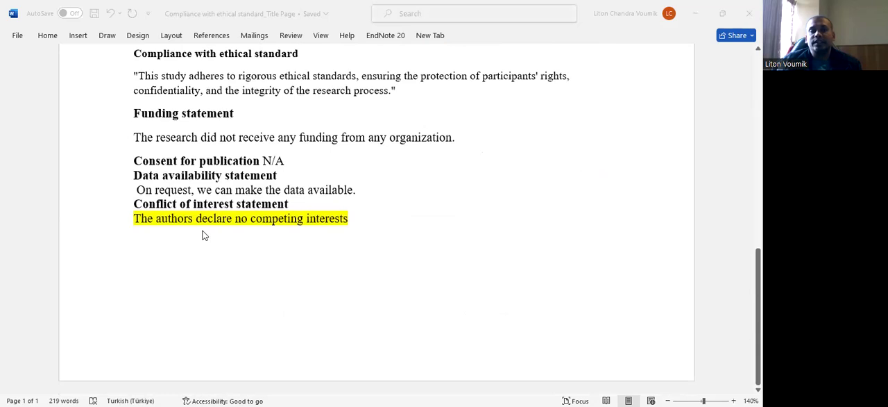
{"action": "left_click", "coordinate": [356, 224]}
{"action": "left_click_drag", "start_coordinate": [289, 225], "coordinate": [139, 218]}
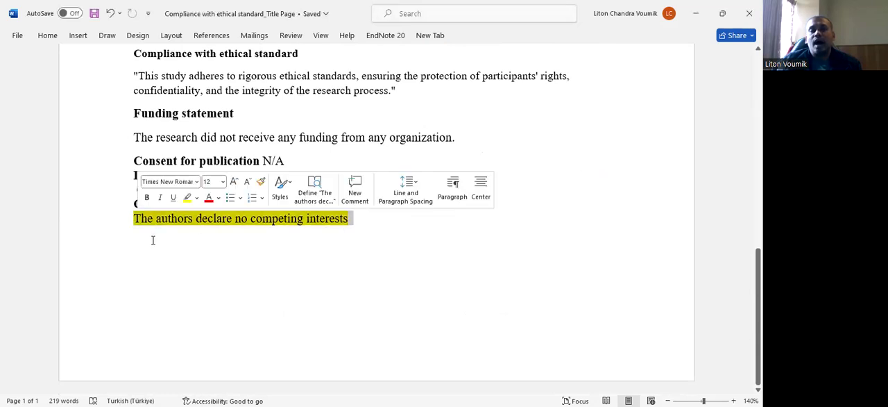
{"action": "left_click", "coordinate": [219, 320]}
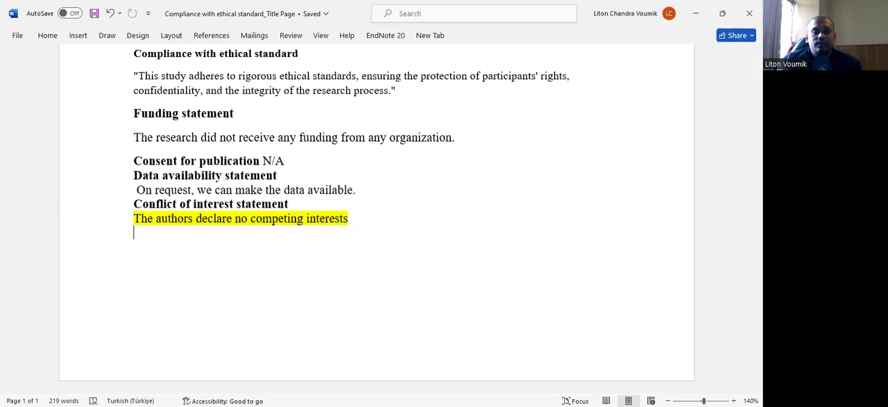
- Switch to the CoverLetter document, review the letter from its date to the corresponding author's signature, and save it
{"action": "key", "text": "alt+Tab"}
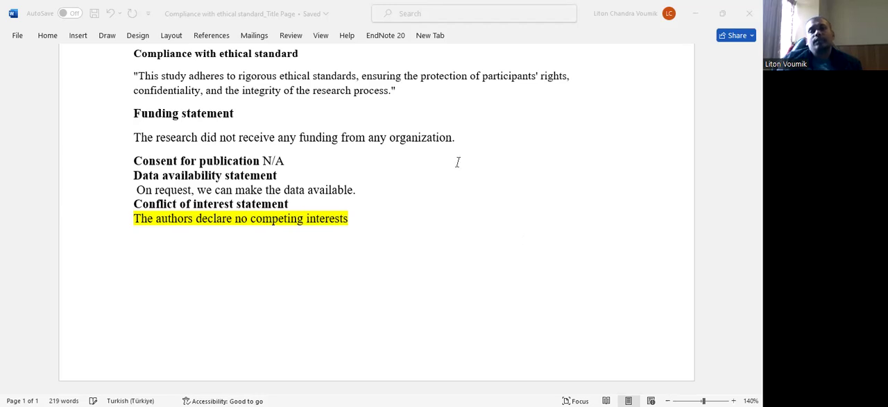
{"action": "key", "text": "alt+Tab"}
{"action": "scroll", "coordinate": [458, 159], "scroll_direction": "up", "scroll_amount": 1}
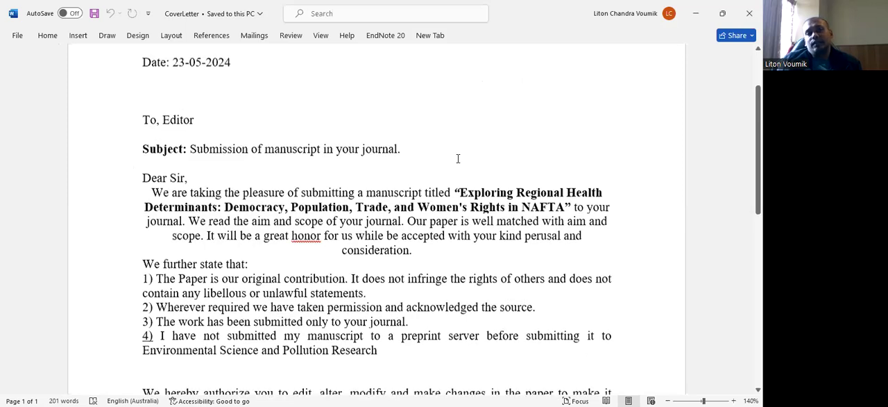
{"action": "scroll", "coordinate": [350, 158], "scroll_direction": "down", "scroll_amount": 1}
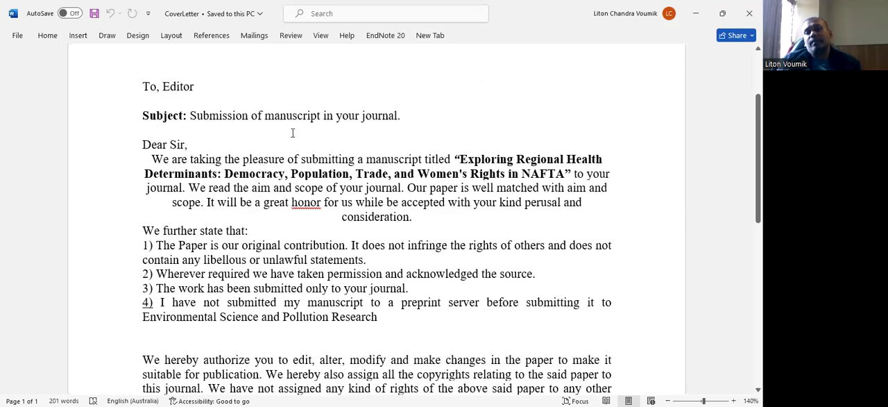
{"action": "scroll", "coordinate": [254, 152], "scroll_direction": "down", "scroll_amount": 1}
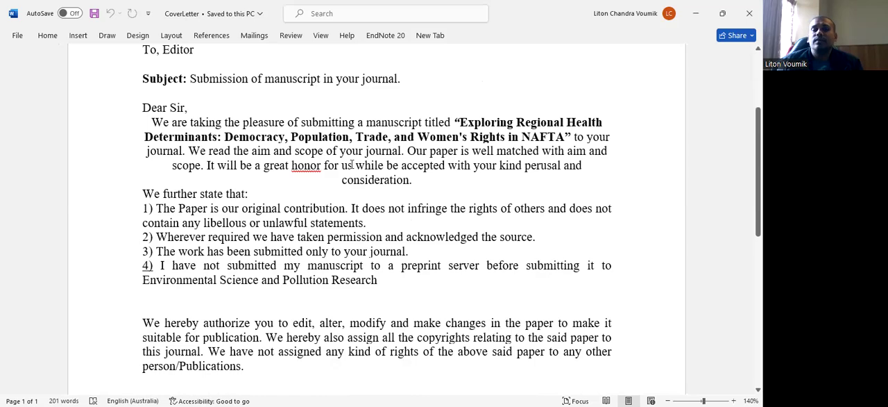
{"action": "scroll", "coordinate": [335, 226], "scroll_direction": "down", "scroll_amount": 5}
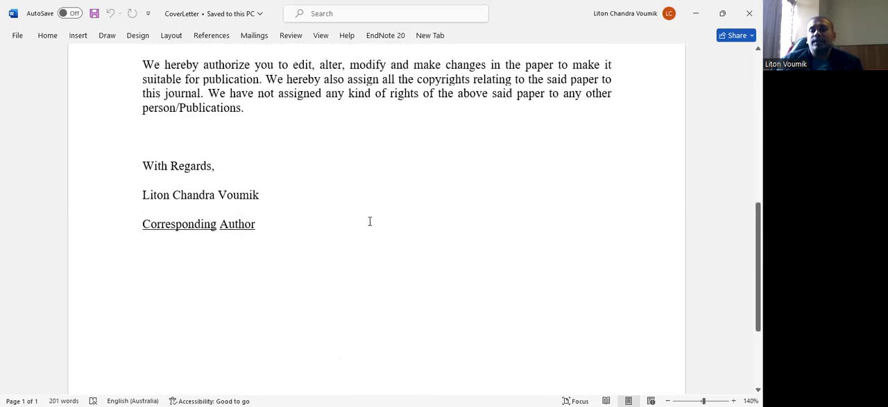
{"action": "scroll", "coordinate": [366, 218], "scroll_direction": "up", "scroll_amount": 8}
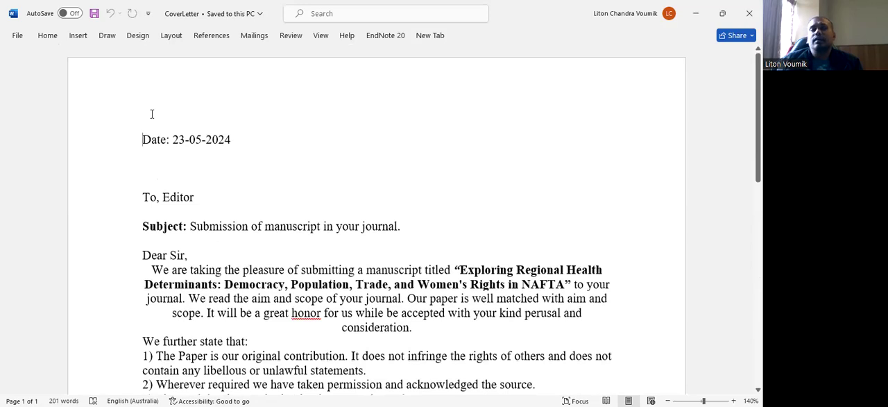
{"action": "left_click", "coordinate": [96, 14]}
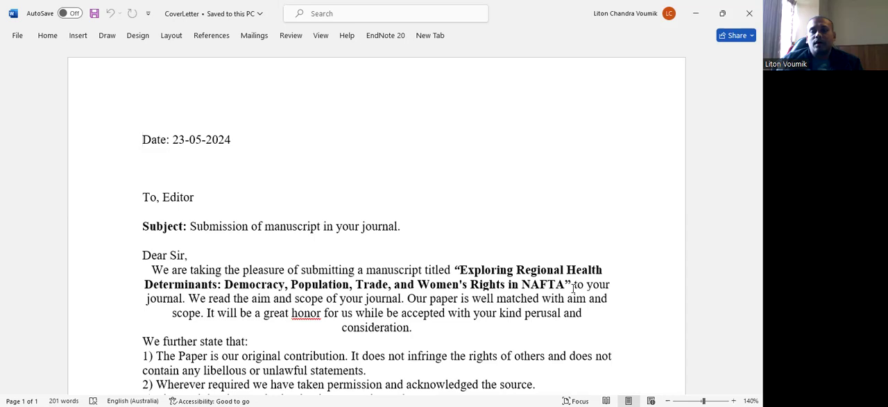
- Switch to Editorial Manager in the browser and attach Democracy- Life expectancy_Manuscript as the Manuscript (without Author information and Acknowledgements) item
{"action": "key", "text": "alt+Tab"}
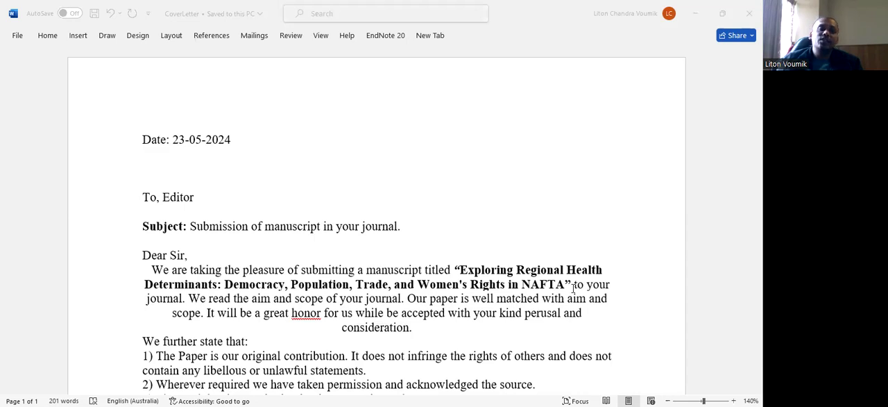
{"action": "key", "text": "alt+Tab"}
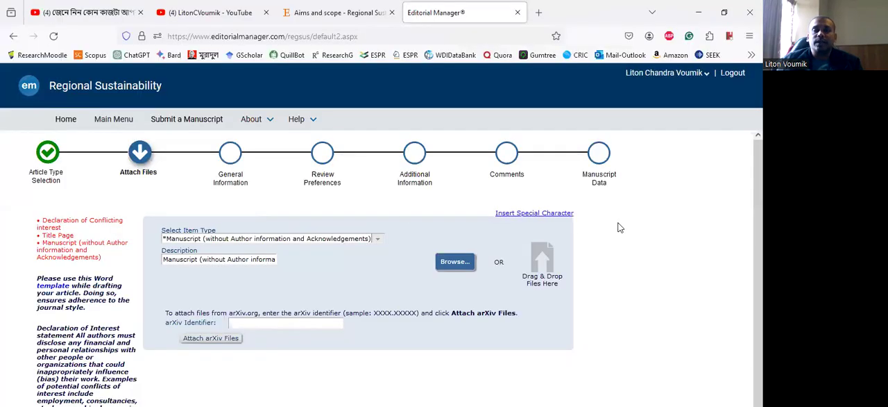
{"action": "scroll", "coordinate": [273, 216], "scroll_direction": "down", "scroll_amount": 3}
{"action": "scroll", "coordinate": [272, 216], "scroll_direction": "up", "scroll_amount": 3}
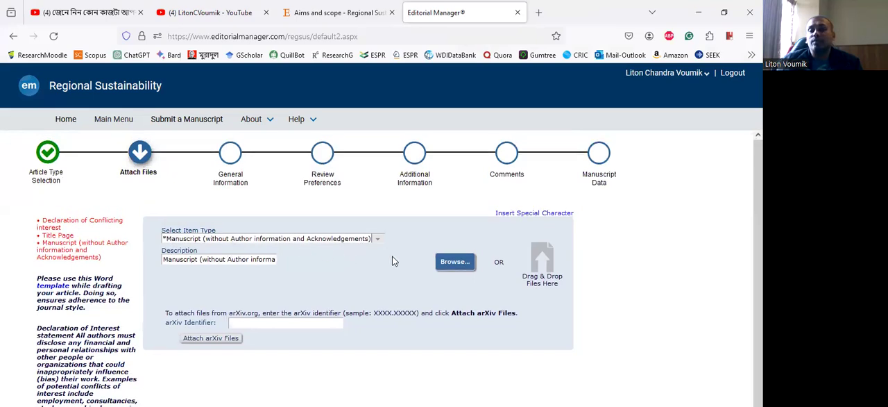
{"action": "left_click", "coordinate": [454, 263]}
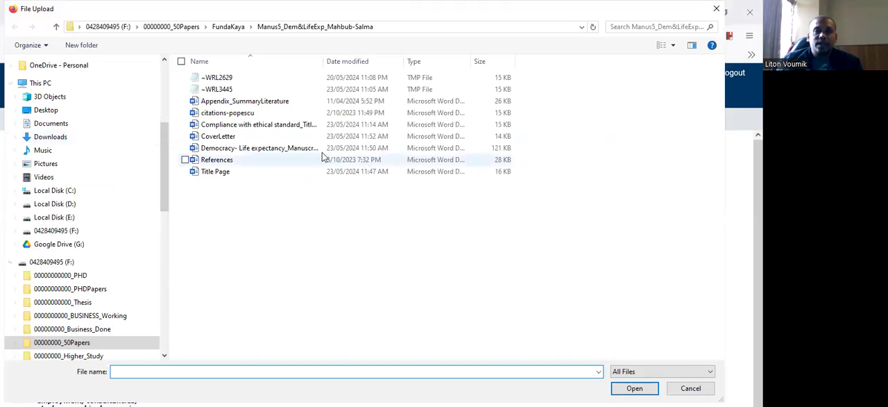
{"action": "left_click", "coordinate": [259, 148]}
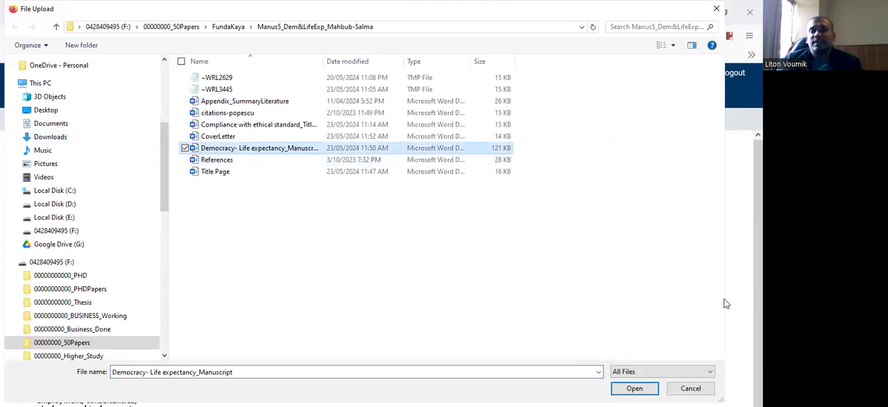
{"action": "left_click", "coordinate": [635, 389]}
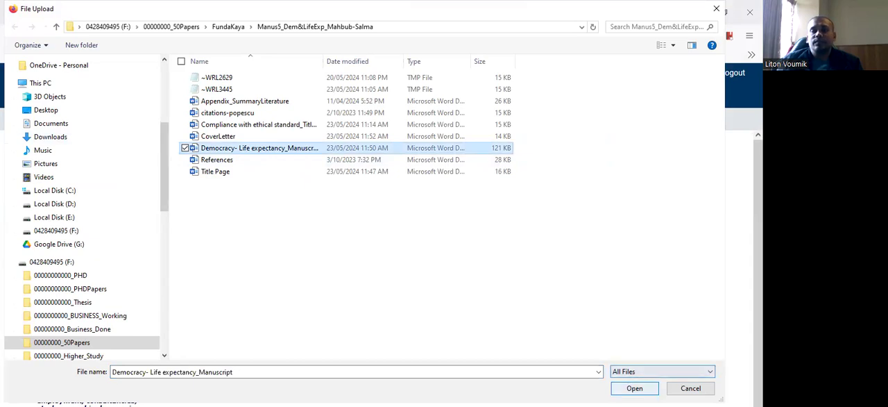
{"action": "scroll", "coordinate": [466, 264], "scroll_direction": "down", "scroll_amount": 2}
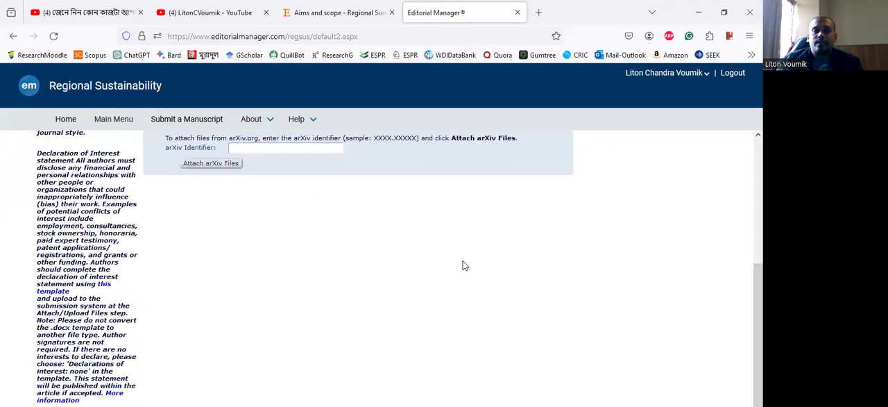
- Attach the Title Page document as the required Title Page item
{"action": "scroll", "coordinate": [445, 264], "scroll_direction": "up", "scroll_amount": 3}
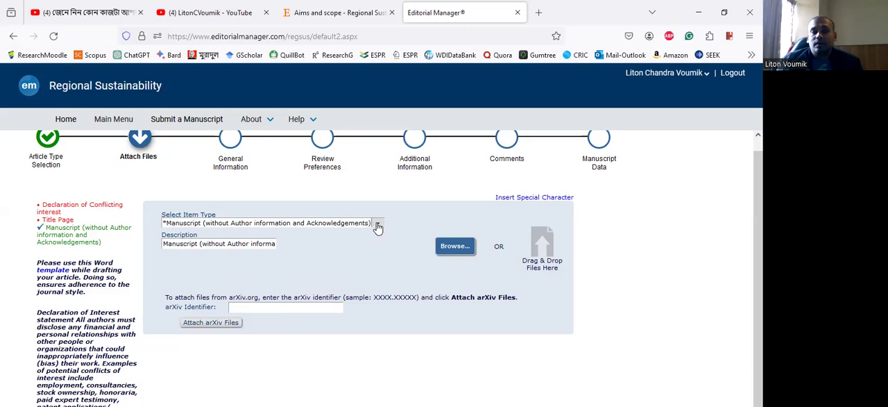
{"action": "left_click", "coordinate": [335, 226]}
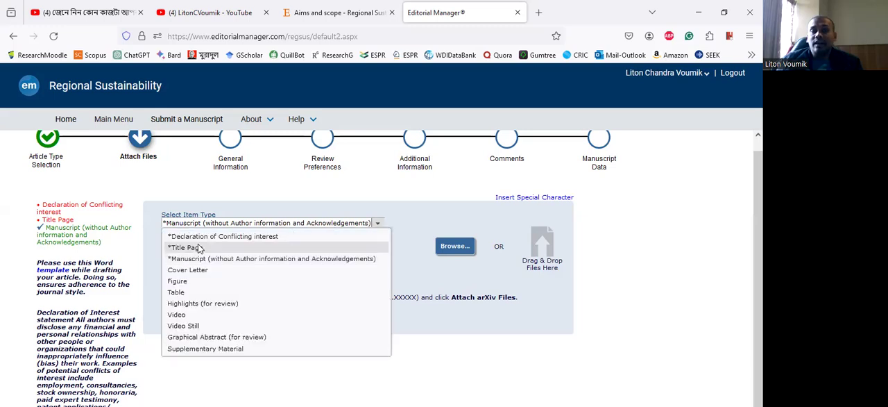
{"action": "left_click", "coordinate": [389, 248]}
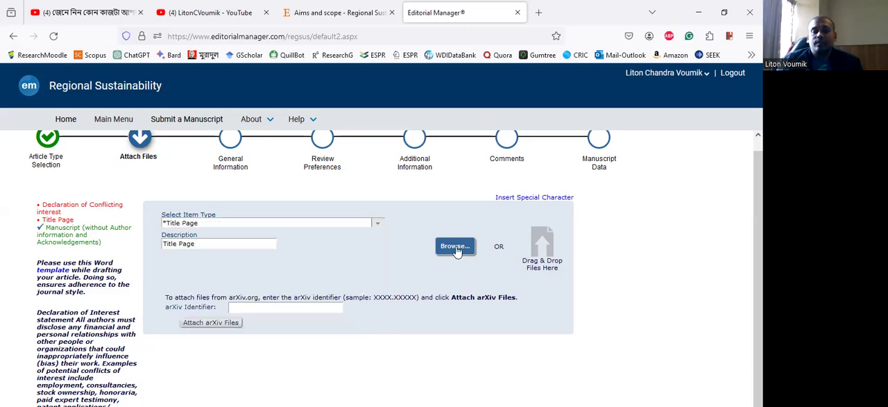
{"action": "left_click", "coordinate": [454, 247]}
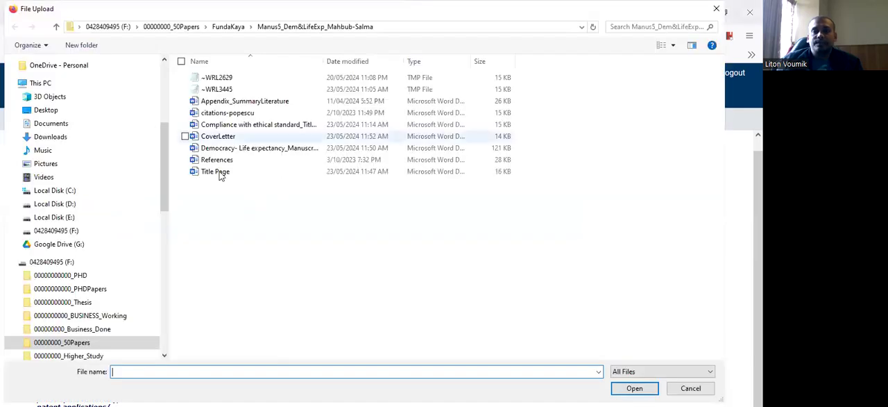
{"action": "left_click", "coordinate": [217, 171]}
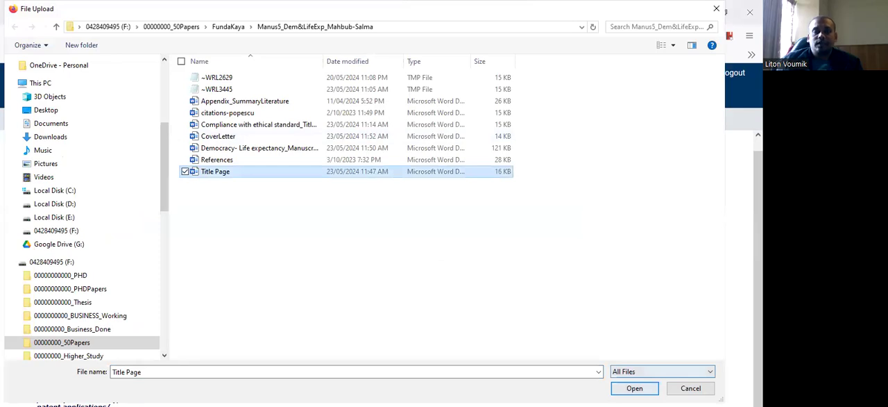
{"action": "key", "text": "Return"}
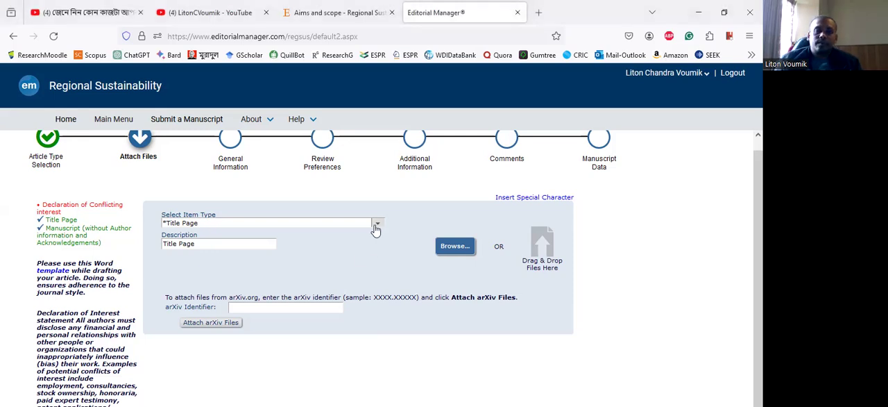
- Attach the Conflivt of Interest document as the Declaration of Conflicting interest item
{"action": "left_click", "coordinate": [288, 223]}
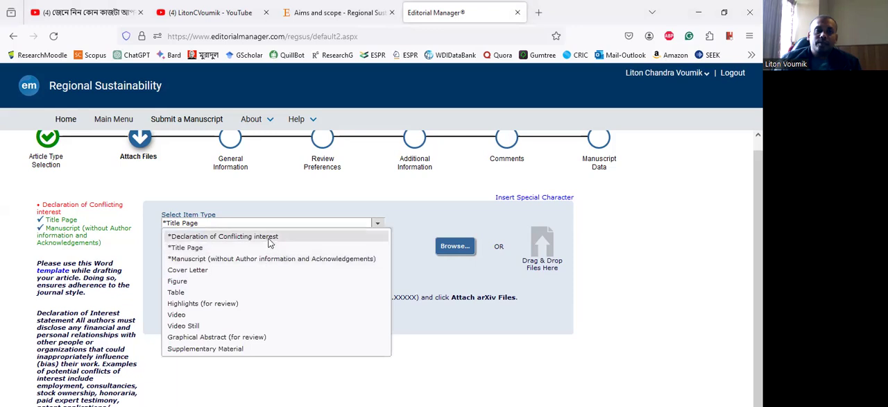
{"action": "left_click", "coordinate": [268, 238]}
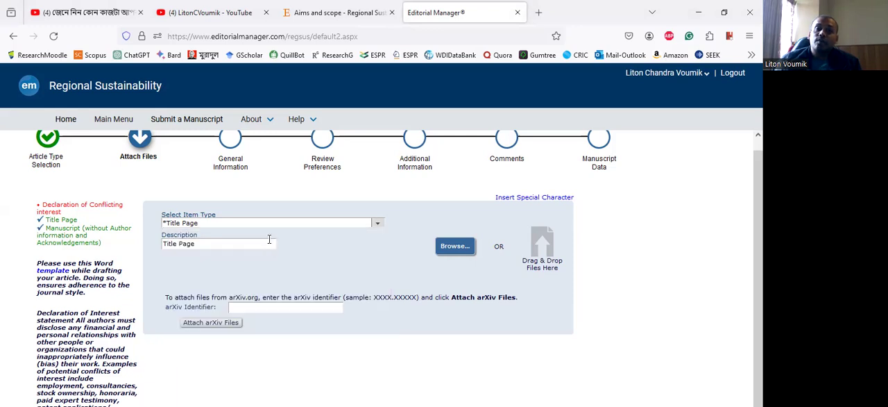
{"action": "left_click", "coordinate": [455, 247]}
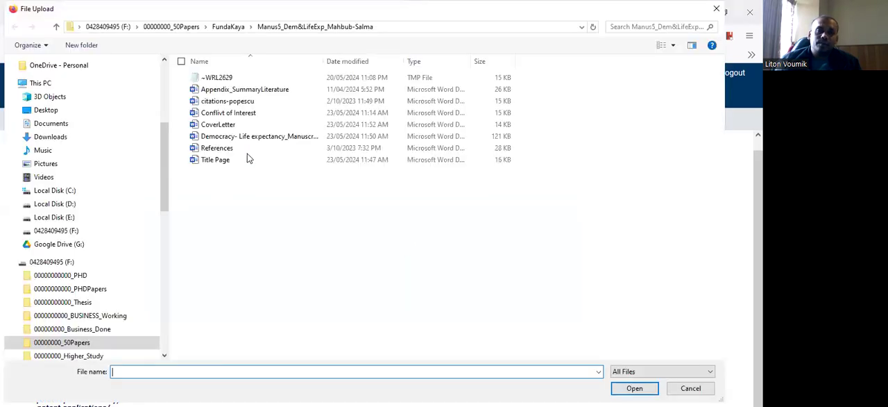
{"action": "left_click", "coordinate": [240, 113]}
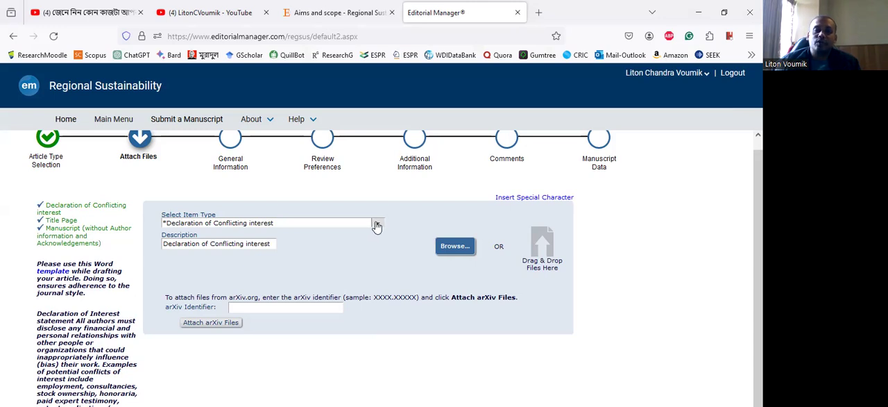
- Attach the CoverLetter document as the Cover Letter item, keeping Online Web System as the delivery method
{"action": "left_click", "coordinate": [270, 223]}
{"action": "left_click", "coordinate": [271, 236]}
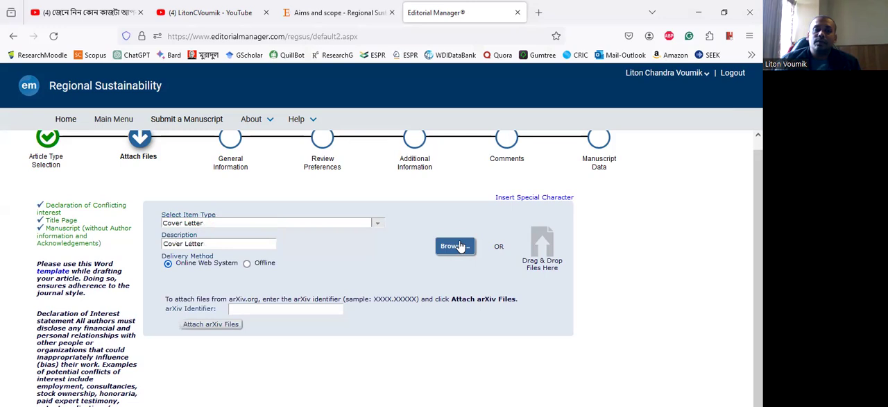
{"action": "left_click", "coordinate": [458, 245]}
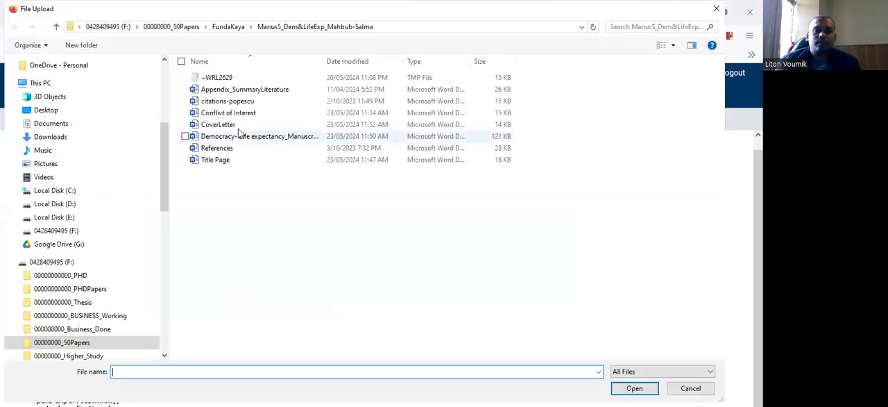
{"action": "left_click", "coordinate": [218, 124]}
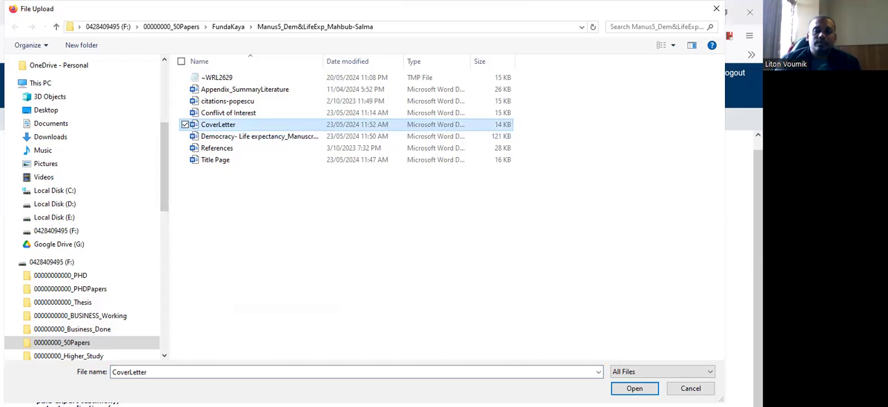
{"action": "left_click", "coordinate": [635, 388]}
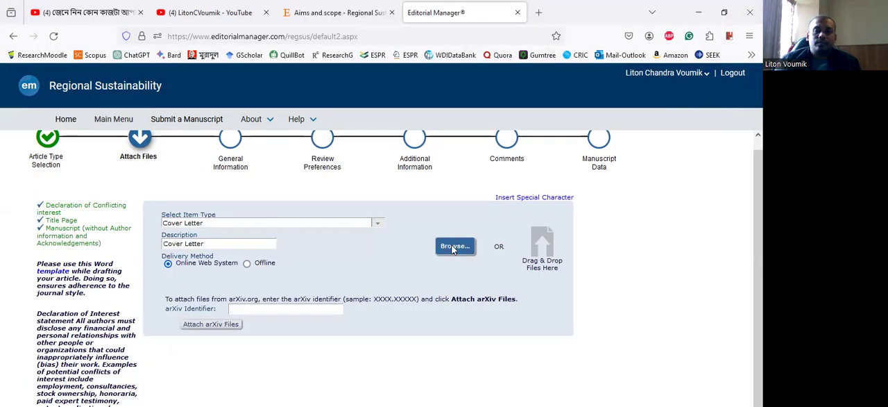
{"action": "left_click", "coordinate": [454, 247]}
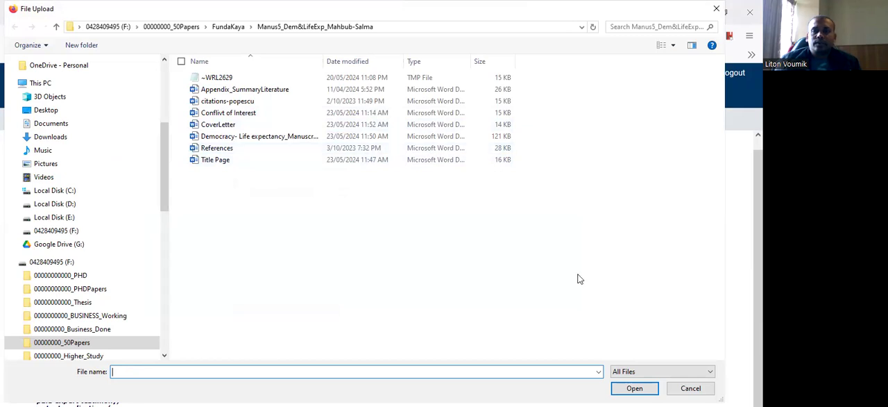
{"action": "left_click", "coordinate": [691, 388]}
- Examine the Attach Files page from the required items checklist down to the attached items table, and restore the browser window to a smaller size
{"action": "scroll", "coordinate": [640, 224], "scroll_direction": "down", "scroll_amount": 1}
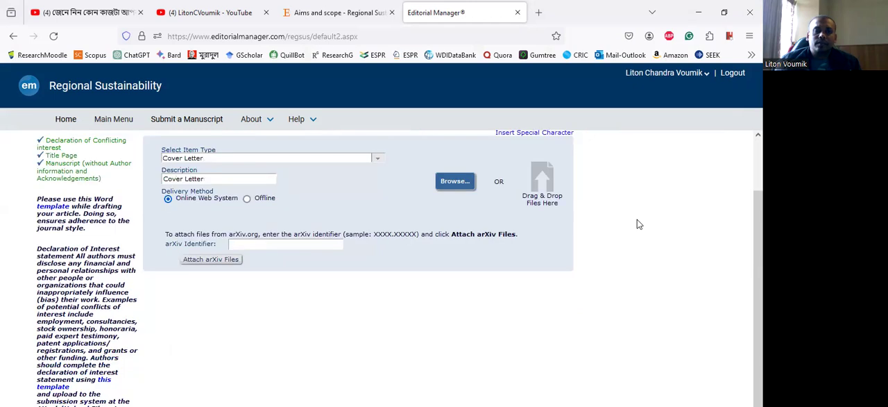
{"action": "scroll", "coordinate": [639, 224], "scroll_direction": "down", "scroll_amount": 3}
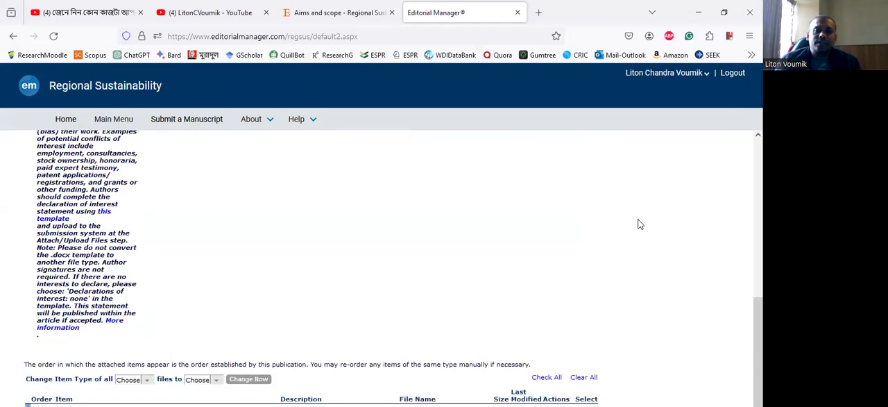
{"action": "scroll", "coordinate": [639, 224], "scroll_direction": "up", "scroll_amount": 1}
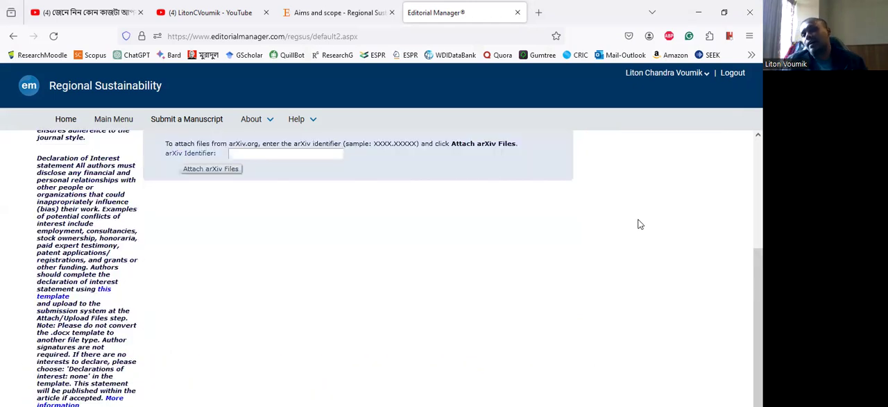
{"action": "scroll", "coordinate": [582, 233], "scroll_direction": "down", "scroll_amount": 1}
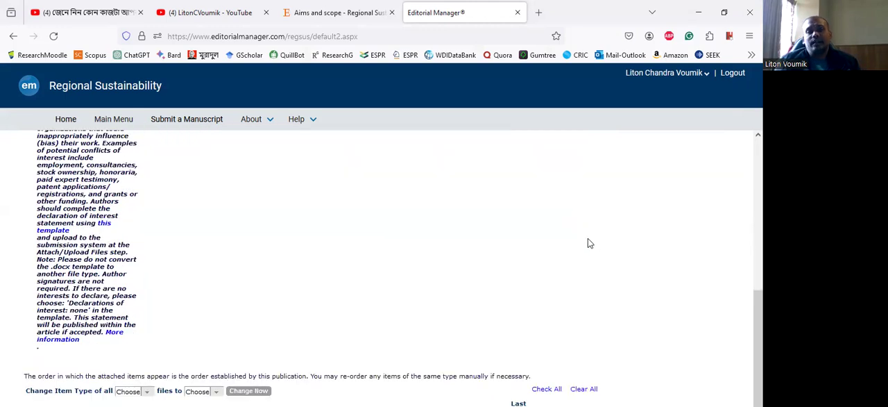
{"action": "scroll", "coordinate": [606, 254], "scroll_direction": "down", "scroll_amount": 1}
{"action": "scroll", "coordinate": [652, 270], "scroll_direction": "up", "scroll_amount": 1}
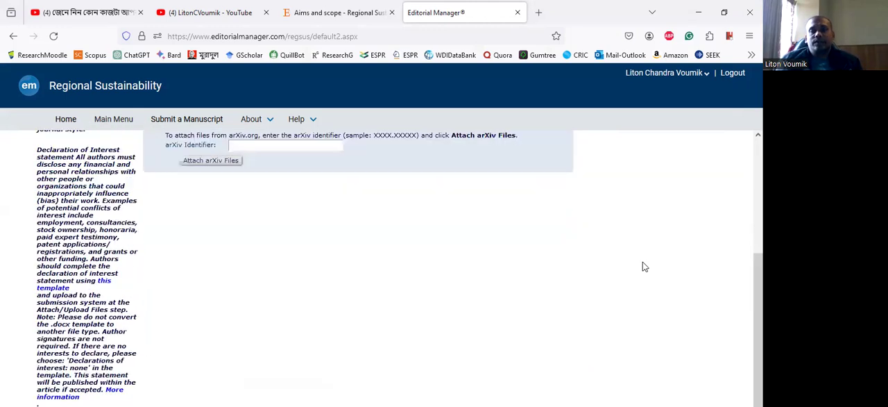
{"action": "scroll", "coordinate": [643, 266], "scroll_direction": "up", "scroll_amount": 2}
{"action": "scroll", "coordinate": [465, 287], "scroll_direction": "down", "scroll_amount": 3}
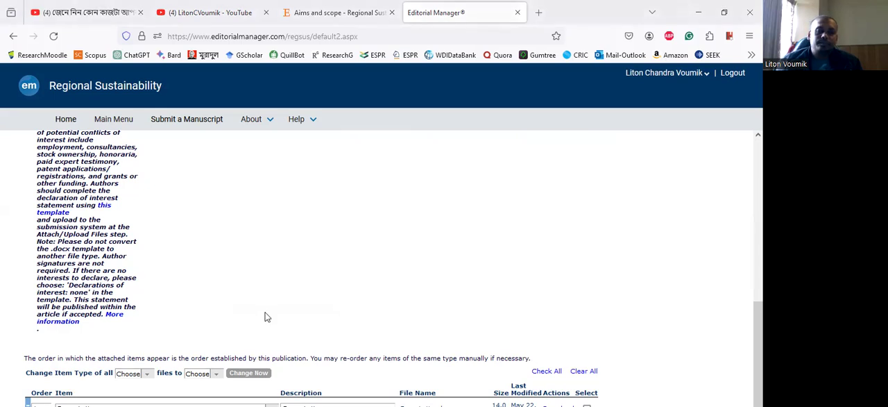
{"action": "scroll", "coordinate": [266, 312], "scroll_direction": "up", "scroll_amount": 3}
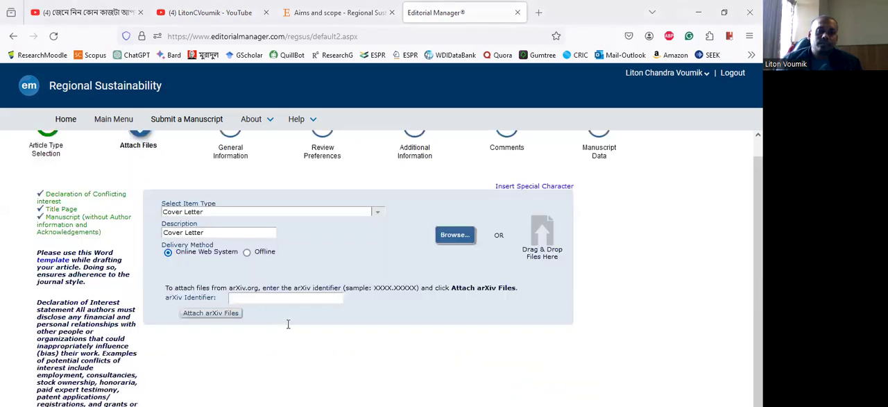
{"action": "scroll", "coordinate": [288, 323], "scroll_direction": "up", "scroll_amount": 1}
{"action": "scroll", "coordinate": [600, 315], "scroll_direction": "down", "scroll_amount": 5}
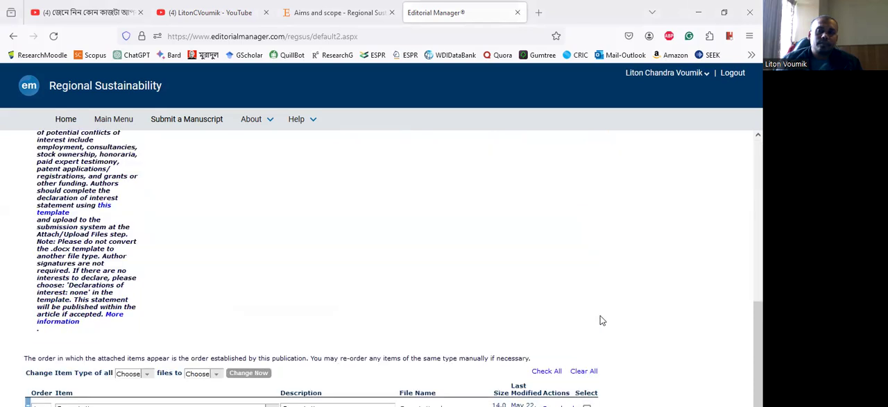
{"action": "left_click", "coordinate": [722, 20]}
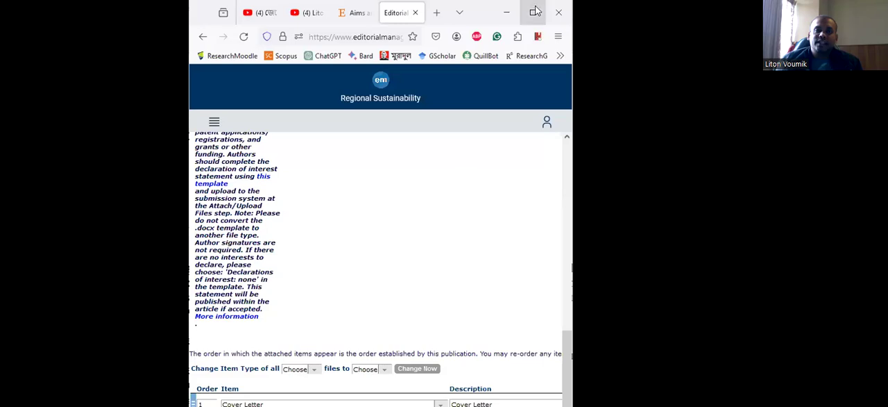
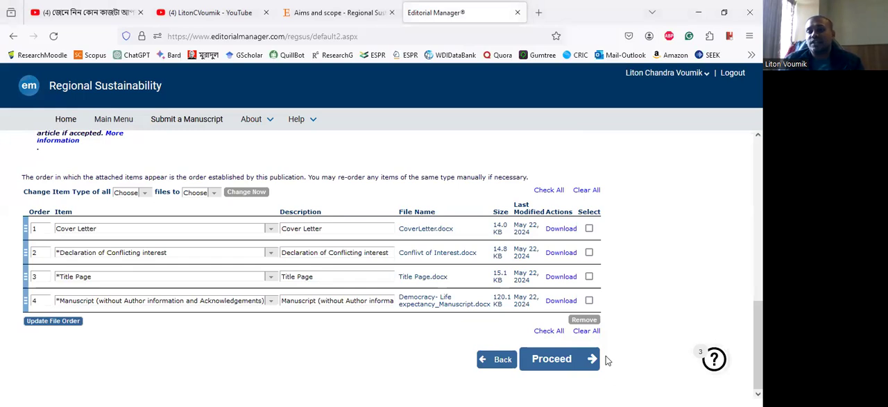
- Proceed past the attached files, set the manuscript's section to Urban, Rural and Regional Economics, and continue to Review Preferences
{"action": "left_click", "coordinate": [594, 359]}
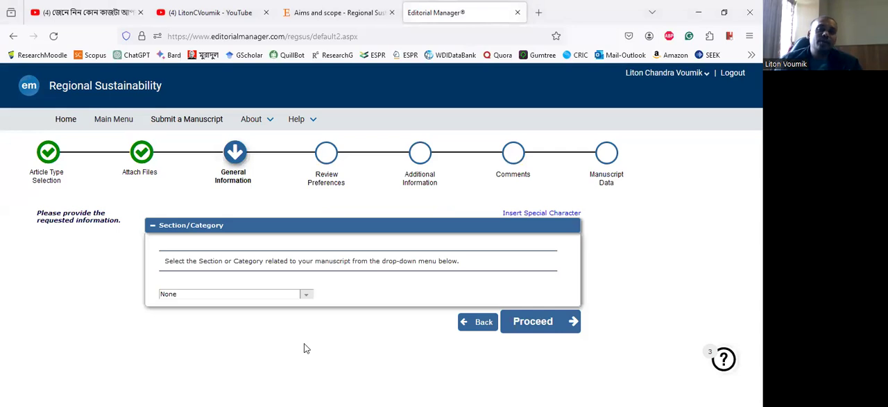
{"action": "left_click", "coordinate": [295, 299]}
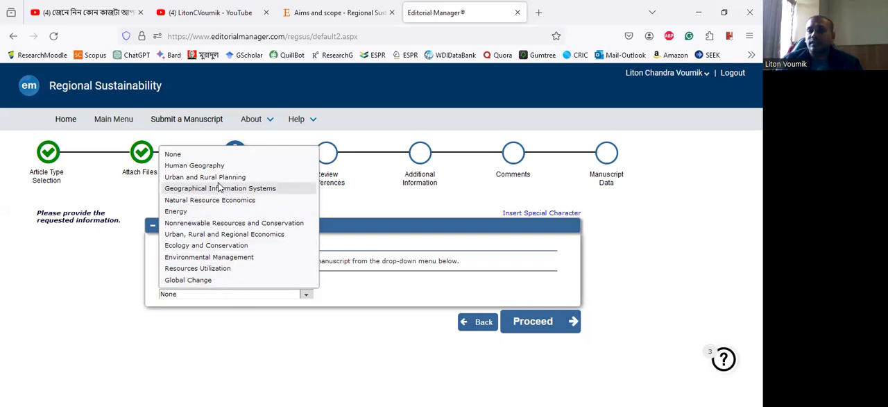
{"action": "left_click", "coordinate": [220, 237]}
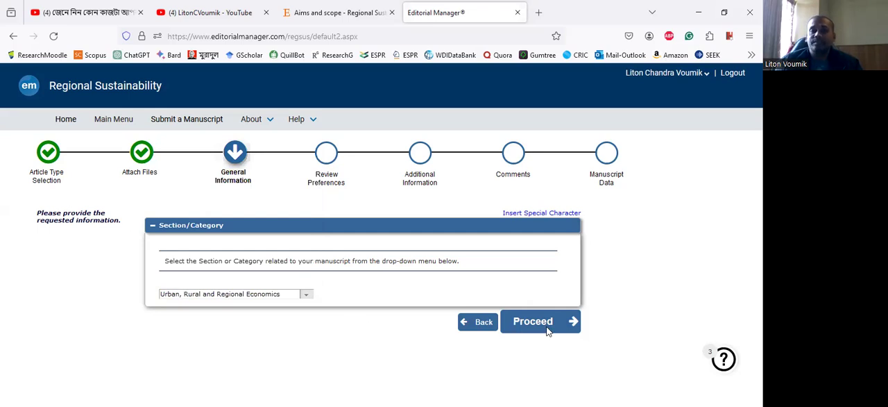
{"action": "left_click", "coordinate": [573, 326]}
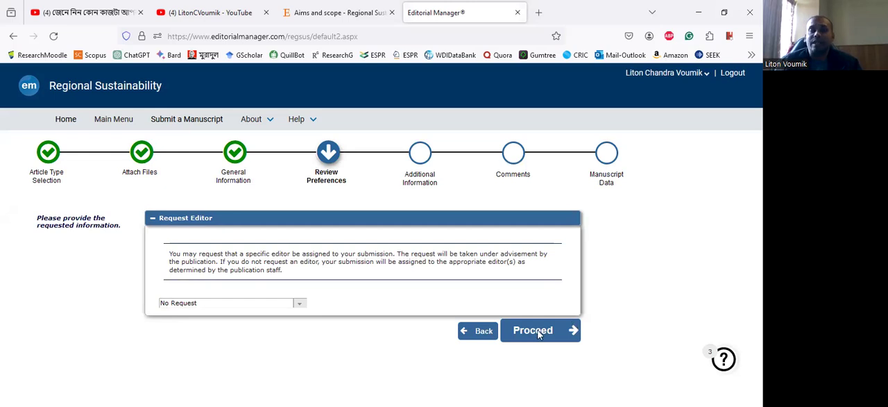
- Request Regional Sustainability, Editorial Assistant as the editor and continue to the Additional Information questionnaire
{"action": "left_click", "coordinate": [301, 306]}
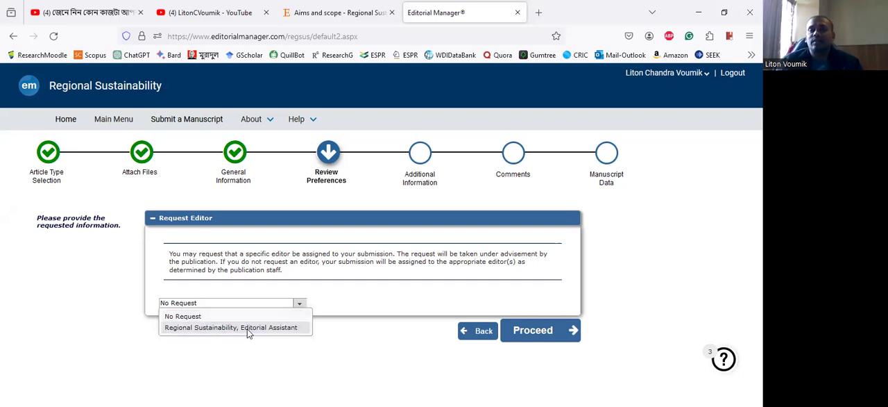
{"action": "left_click", "coordinate": [489, 345]}
{"action": "left_click", "coordinate": [575, 335]}
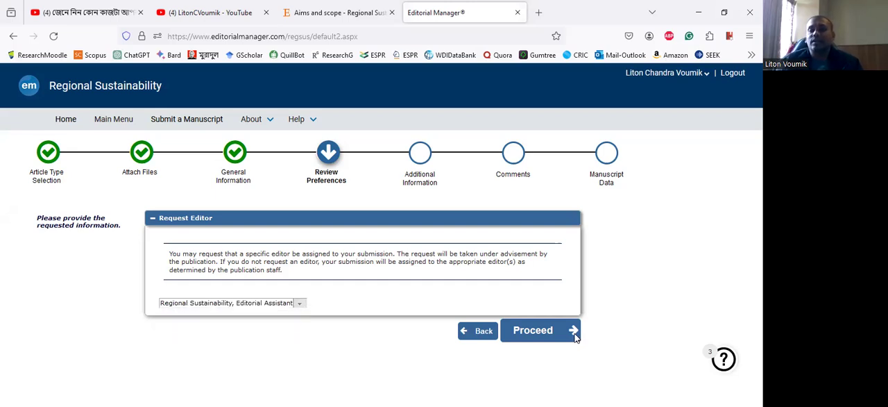
{"action": "left_click", "coordinate": [574, 335]}
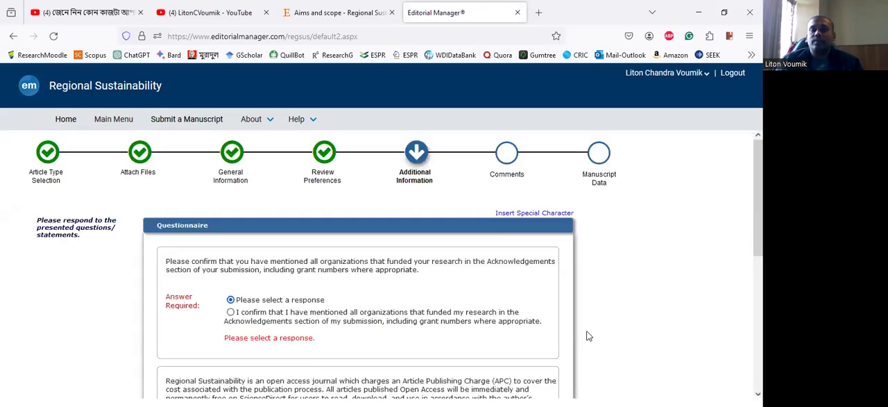
- Confirm that all funding organizations are mentioned in the Acknowledgements and acknowledge the Article Publishing Charge in the questionnaire
{"action": "scroll", "coordinate": [583, 337], "scroll_direction": "down", "scroll_amount": 3}
{"action": "scroll", "coordinate": [583, 273], "scroll_direction": "up", "scroll_amount": 3}
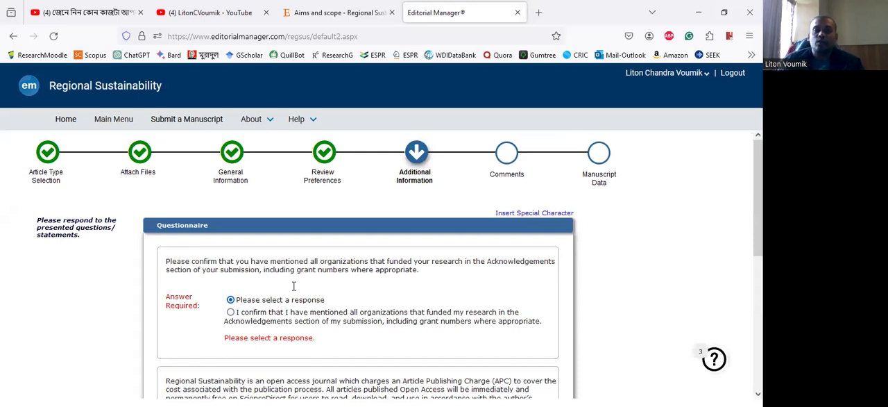
{"action": "scroll", "coordinate": [254, 268], "scroll_direction": "down", "scroll_amount": 1}
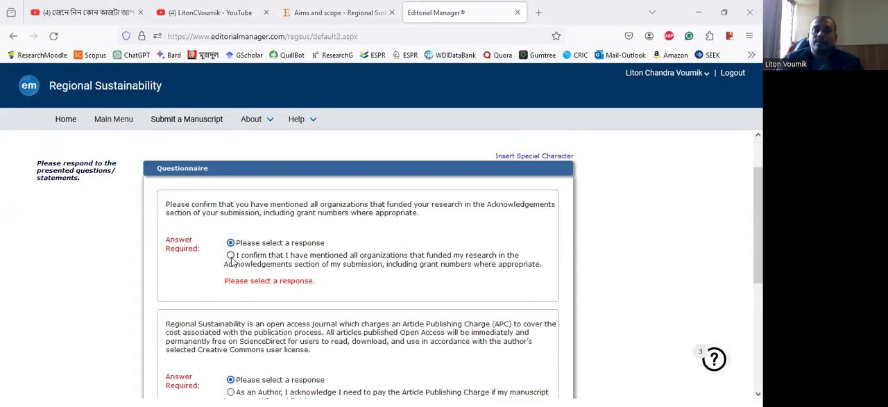
{"action": "left_click", "coordinate": [232, 257]}
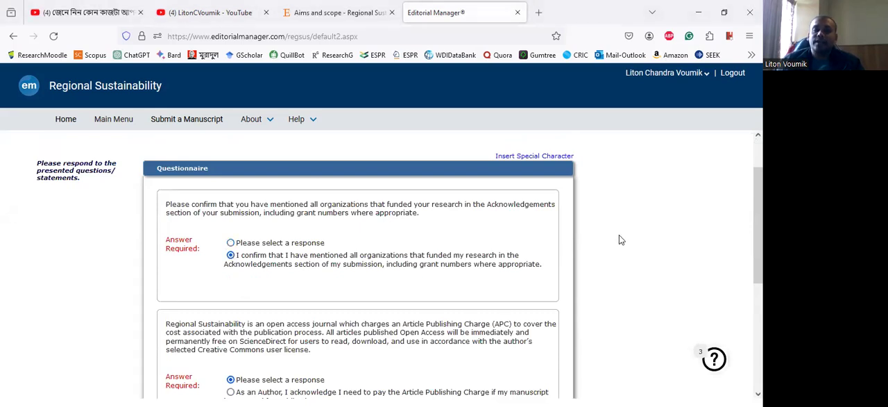
{"action": "scroll", "coordinate": [619, 239], "scroll_direction": "down", "scroll_amount": 3}
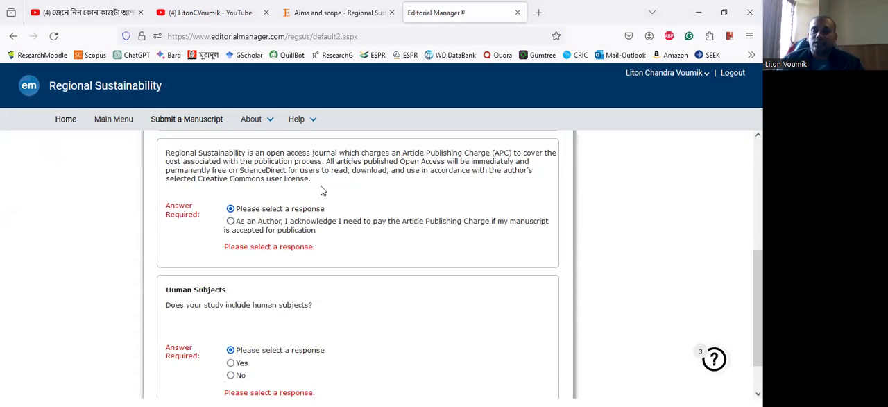
{"action": "left_click", "coordinate": [231, 222]}
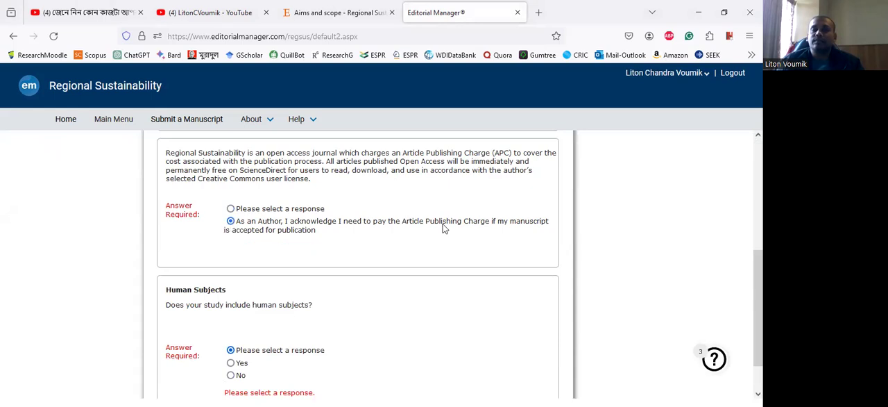
- Answer No to whether the study includes human subjects and proceed to Comments
{"action": "scroll", "coordinate": [229, 262], "scroll_direction": "down", "scroll_amount": 1}
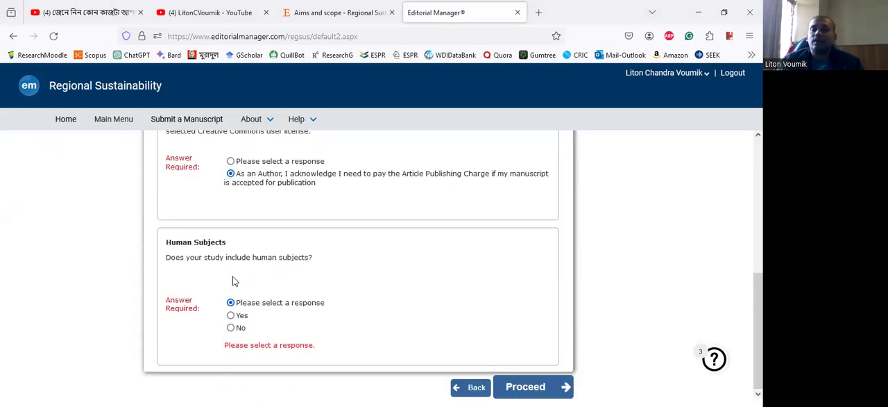
{"action": "left_click", "coordinate": [231, 329]}
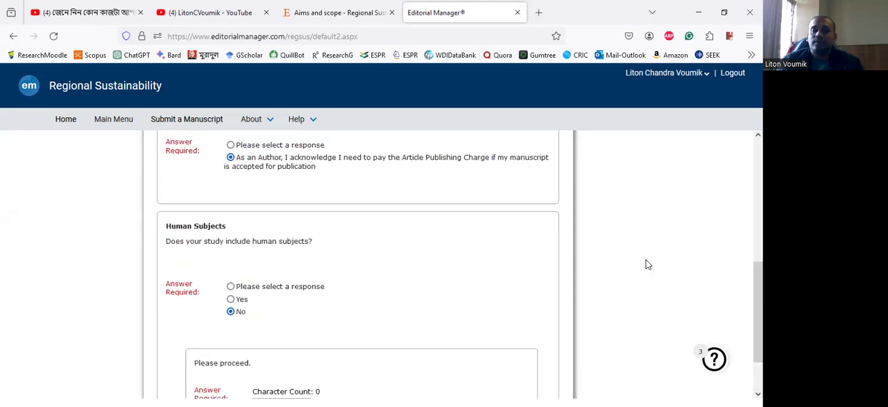
{"action": "scroll", "coordinate": [646, 261], "scroll_direction": "down", "scroll_amount": 2}
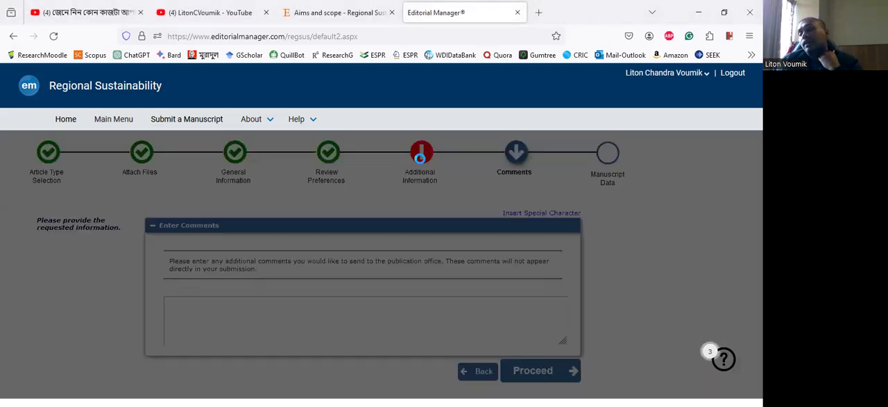
- Return to Additional Information, enter N/A in the required text answer under Human Subjects, and proceed to Comments
{"action": "left_click", "coordinate": [421, 161]}
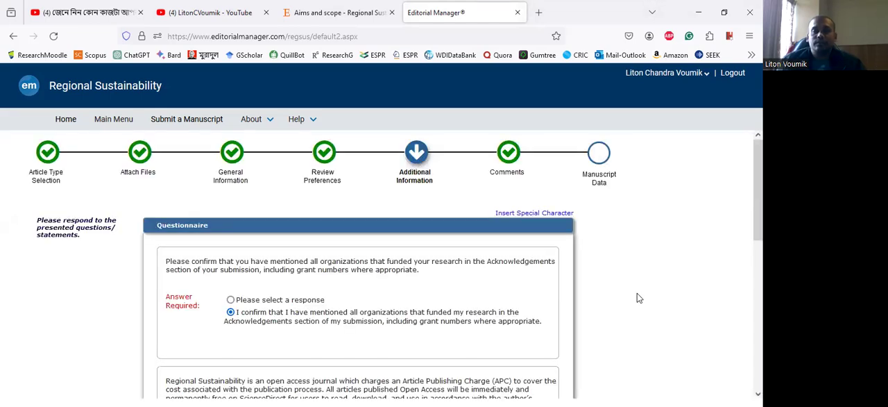
{"action": "scroll", "coordinate": [639, 296], "scroll_direction": "down", "scroll_amount": 4}
{"action": "scroll", "coordinate": [638, 297], "scroll_direction": "down", "scroll_amount": 3}
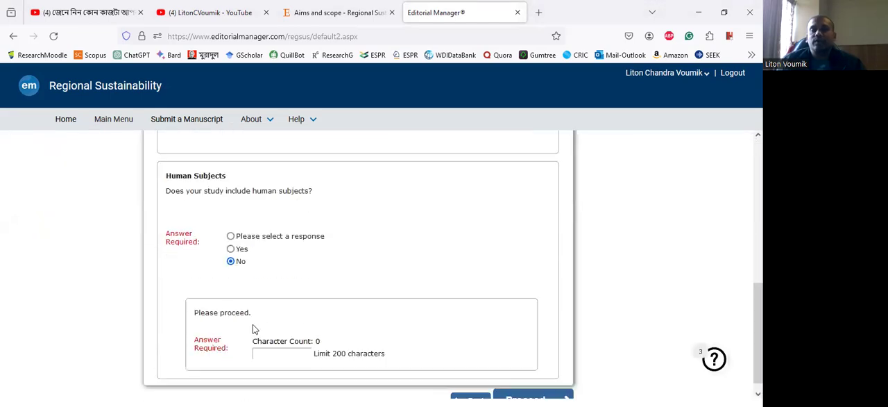
{"action": "scroll", "coordinate": [252, 326], "scroll_direction": "down", "scroll_amount": 1}
{"action": "left_click", "coordinate": [279, 341]}
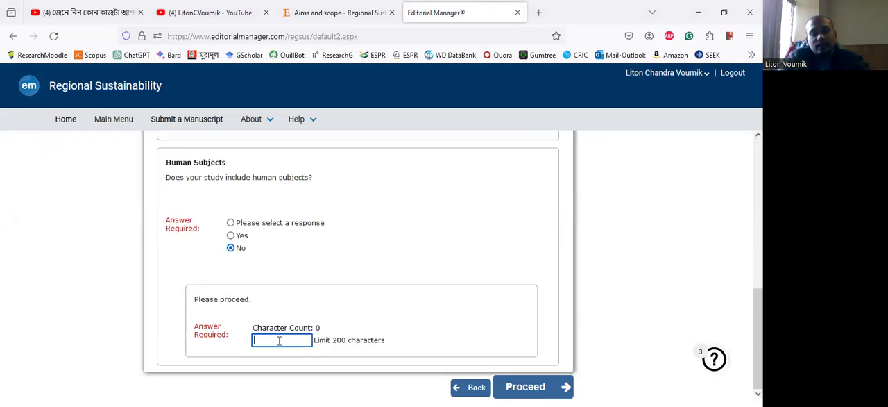
{"action": "type", "text": "N"}
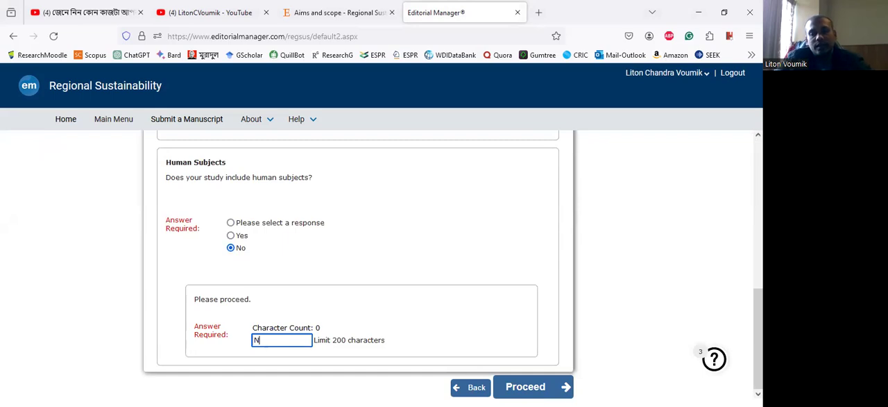
{"action": "type", "text": "/A"}
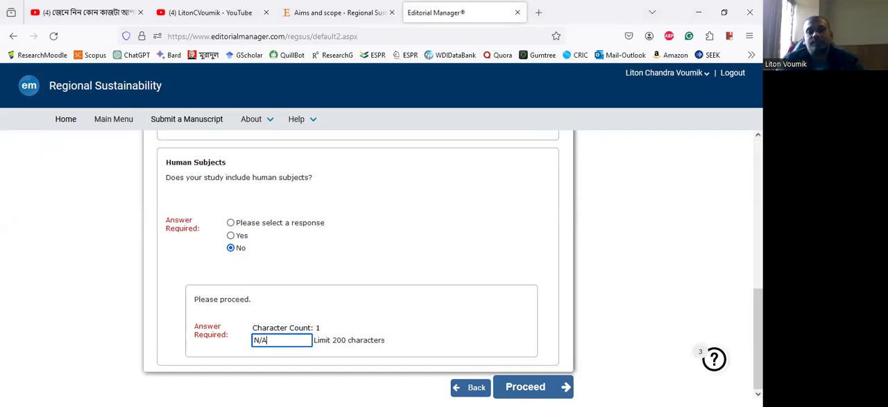
{"action": "left_click", "coordinate": [563, 386]}
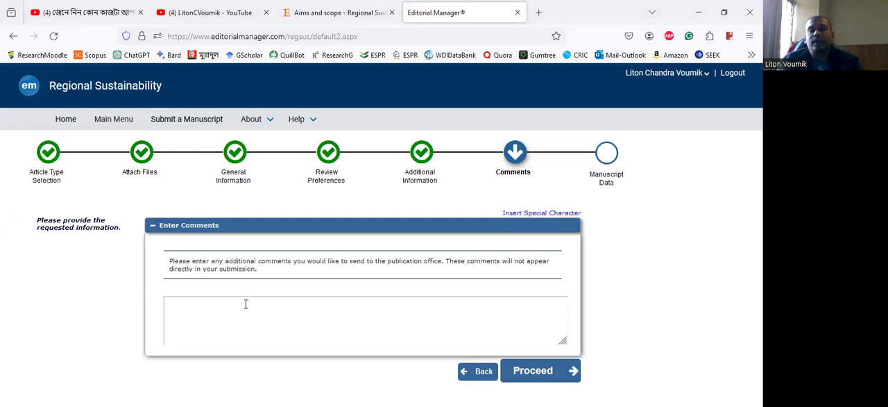
- Leave the comments to the publication office blank and continue to the Title section of Manuscript Data
{"action": "left_click", "coordinate": [224, 307]}
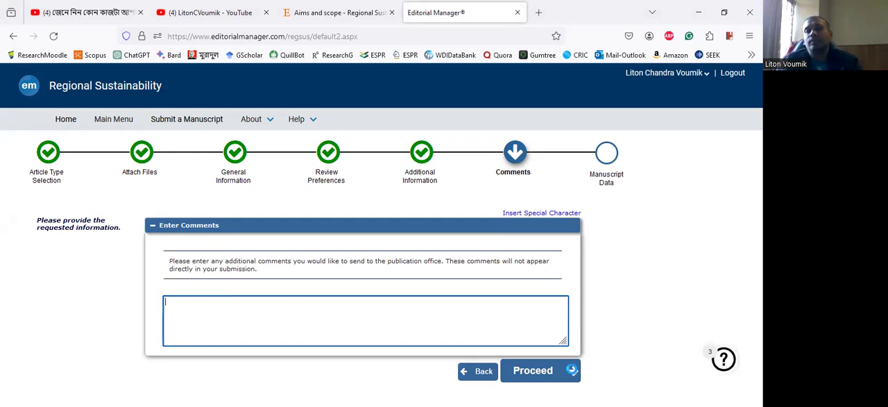
{"action": "left_click", "coordinate": [570, 370]}
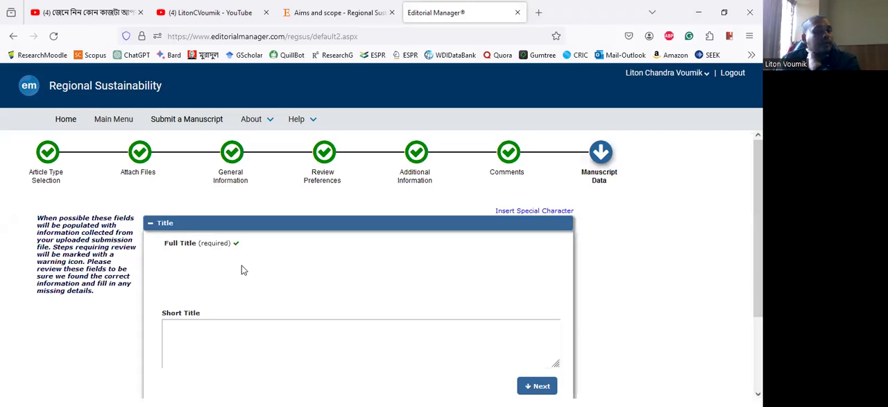
{"action": "scroll", "coordinate": [235, 257], "scroll_direction": "down", "scroll_amount": 2}
{"action": "left_click", "coordinate": [231, 246]}
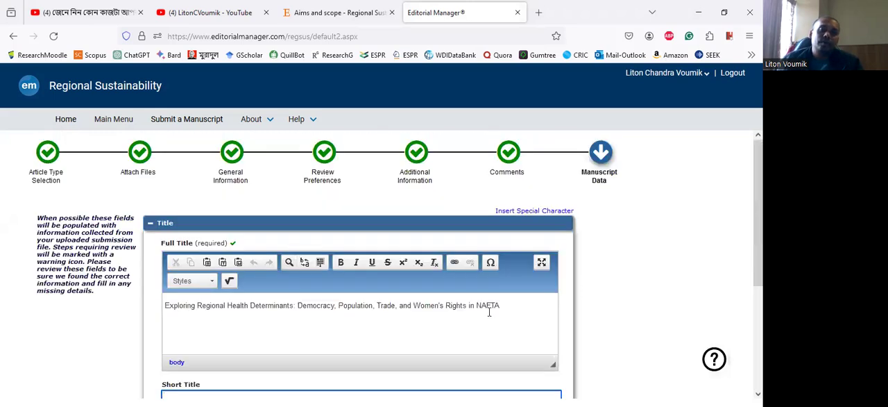
- Cut the whole text of the Full Title and paste it into the Short Title
{"action": "scroll", "coordinate": [532, 306], "scroll_direction": "down", "scroll_amount": 3}
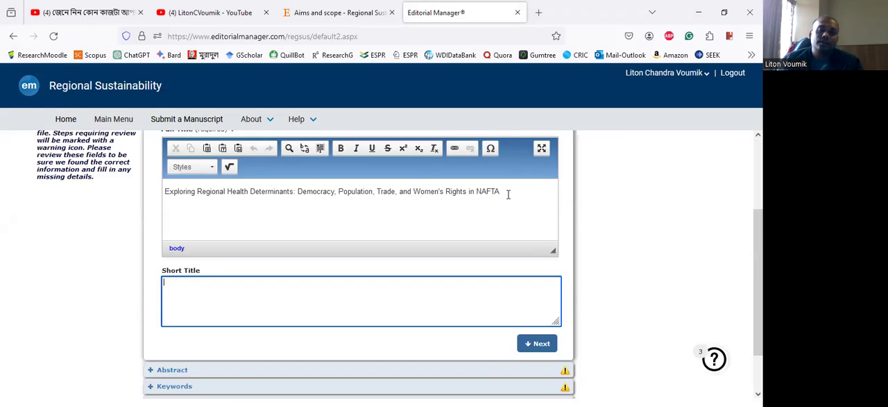
{"action": "left_click", "coordinate": [501, 192]}
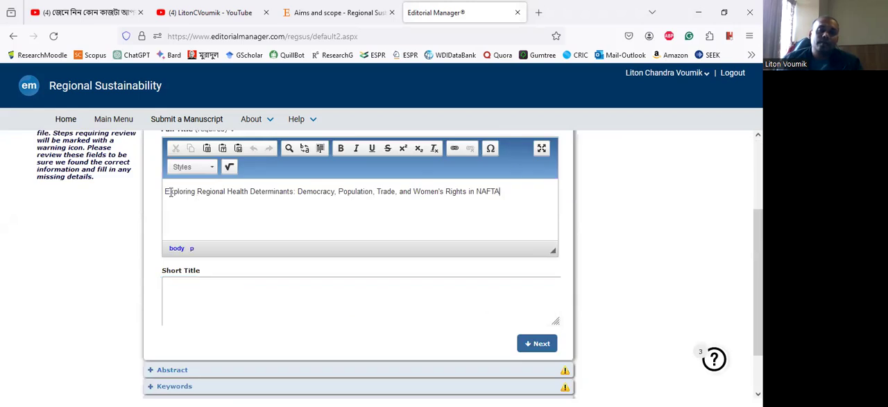
{"action": "left_click", "coordinate": [165, 191], "text": "shift"}
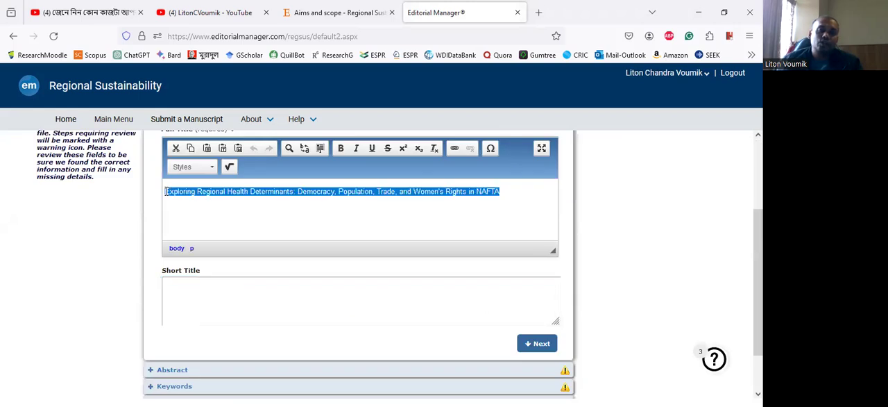
{"action": "right_click", "coordinate": [167, 192]}
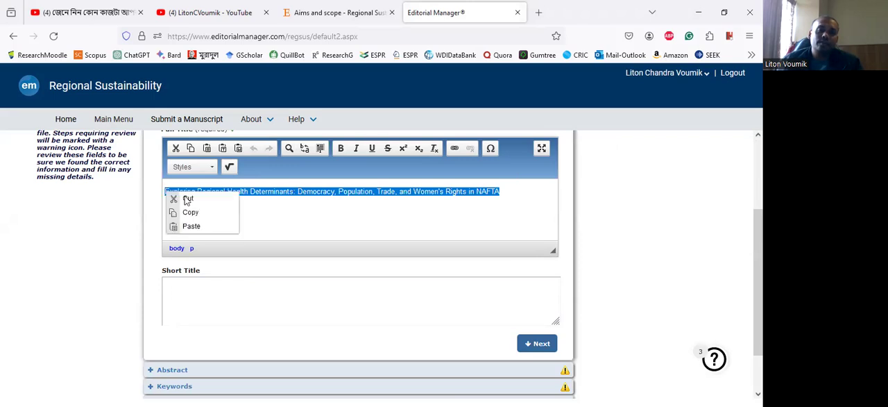
{"action": "key", "text": "ctrl+x"}
{"action": "left_click", "coordinate": [189, 290]}
{"action": "right_click", "coordinate": [190, 288]}
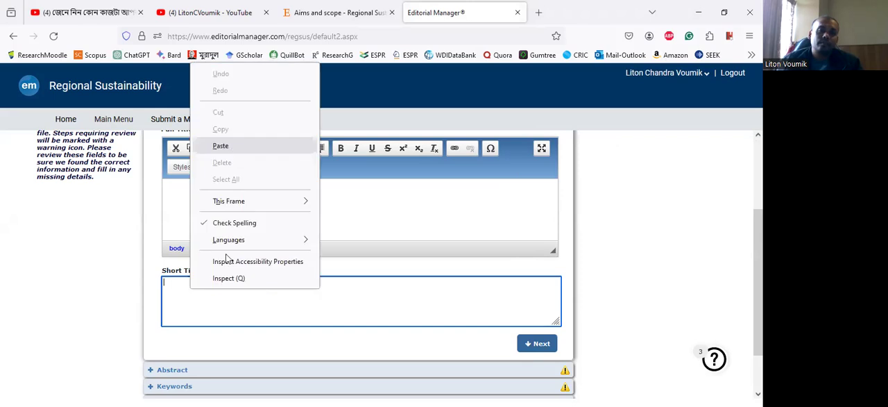
{"action": "left_click", "coordinate": [220, 145]}
- Paste "Exploring Regional Health Determinants: Democracy, Population, Trade, and Women's Rights in NAFTA" into the required Full Title
{"action": "left_click", "coordinate": [212, 203]}
{"action": "scroll", "coordinate": [224, 315], "scroll_direction": "up", "scroll_amount": 2}
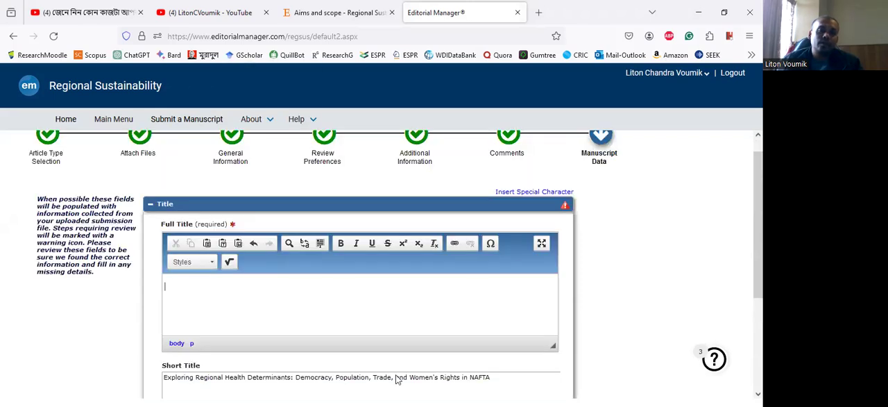
{"action": "scroll", "coordinate": [397, 377], "scroll_direction": "up", "scroll_amount": 1}
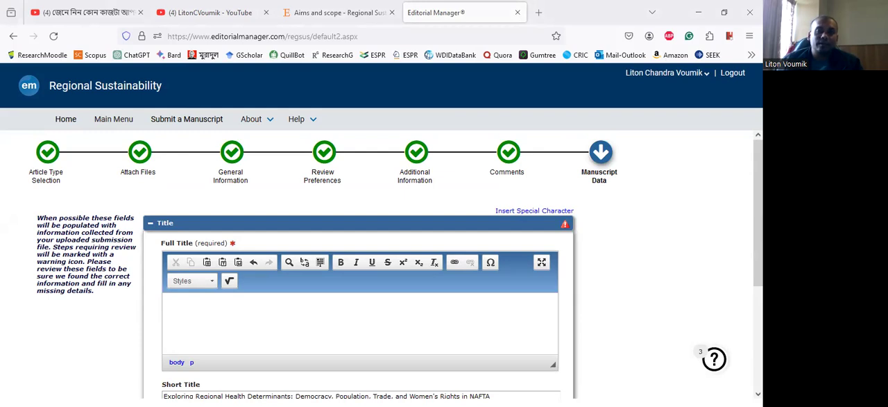
{"action": "right_click", "coordinate": [204, 310]}
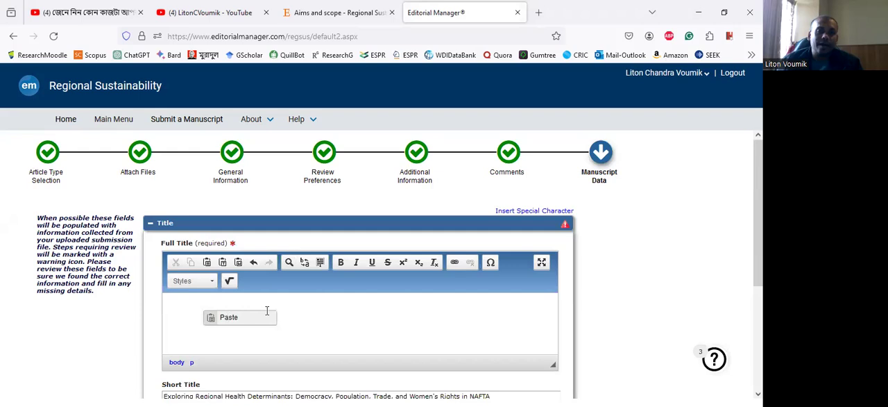
{"action": "left_click", "coordinate": [222, 306]}
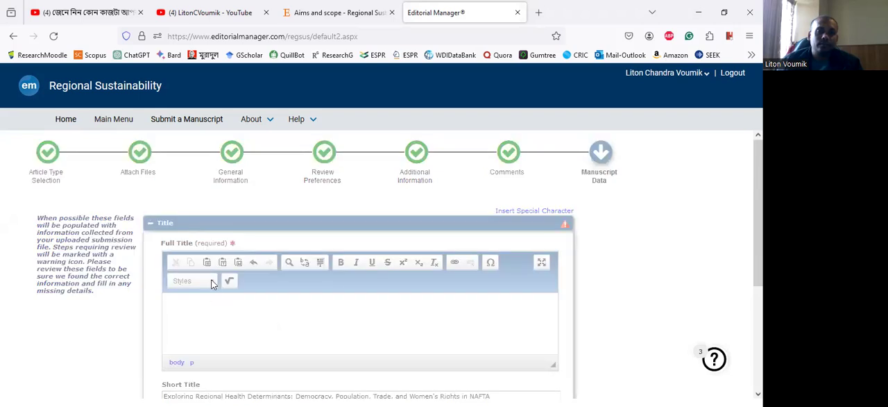
{"action": "right_click", "coordinate": [221, 307]}
{"action": "left_click", "coordinate": [342, 325]}
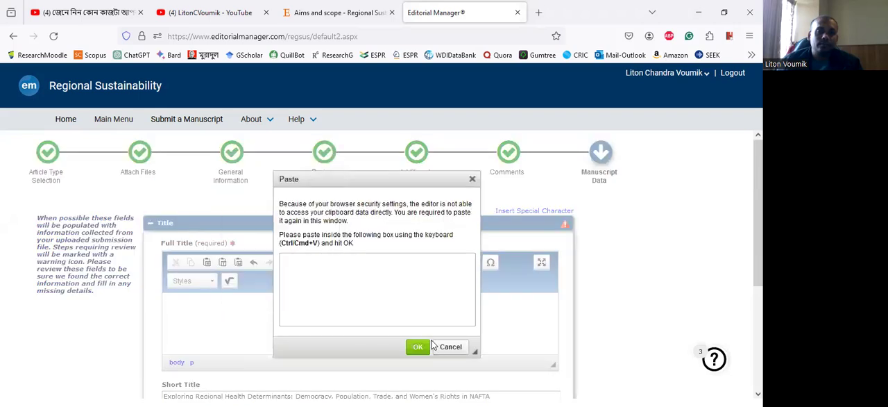
{"action": "right_click", "coordinate": [309, 267]}
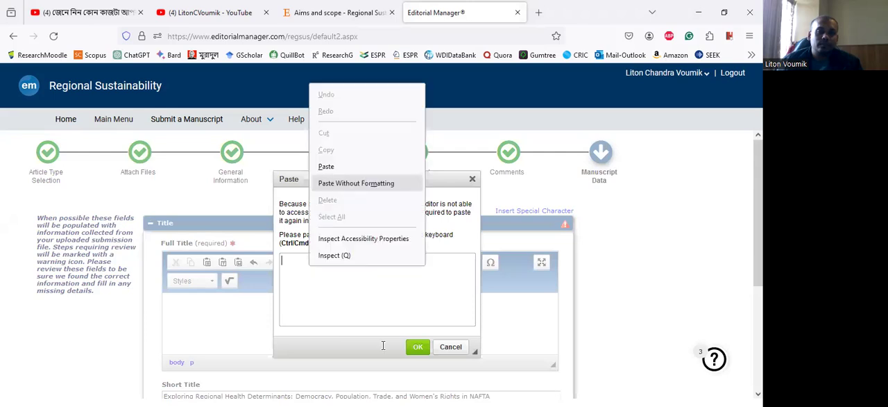
{"action": "left_click", "coordinate": [418, 347]}
{"action": "key", "text": "ctrl+v"}
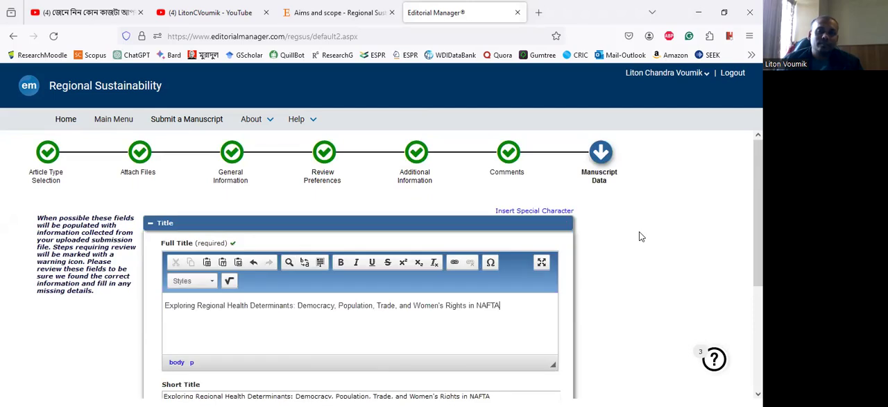
- Continue from the Title to the Abstract section, read through the abstract text, and proceed to the Authors section
{"action": "scroll", "coordinate": [639, 231], "scroll_direction": "down", "scroll_amount": 3}
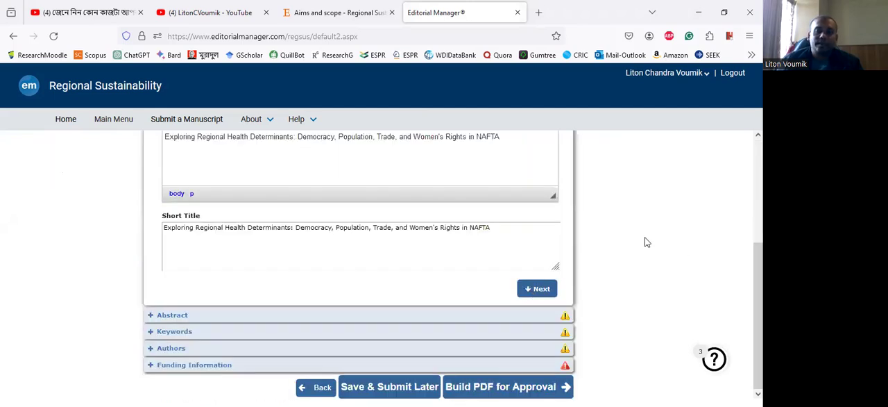
{"action": "left_click", "coordinate": [537, 289]}
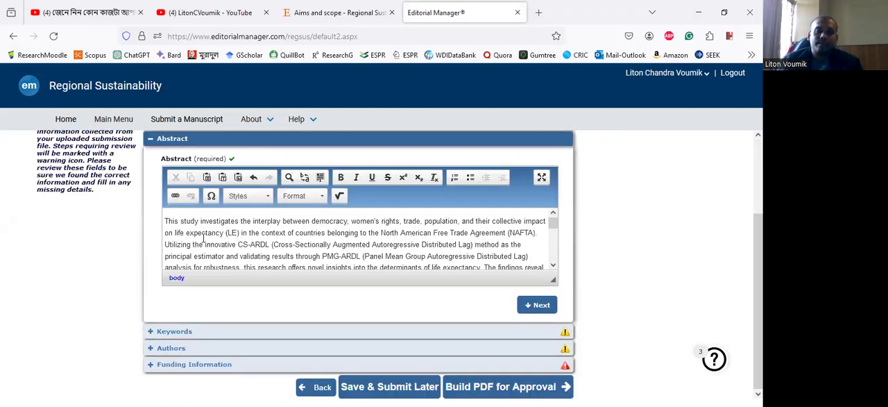
{"action": "scroll", "coordinate": [326, 229], "scroll_direction": "down", "scroll_amount": 3}
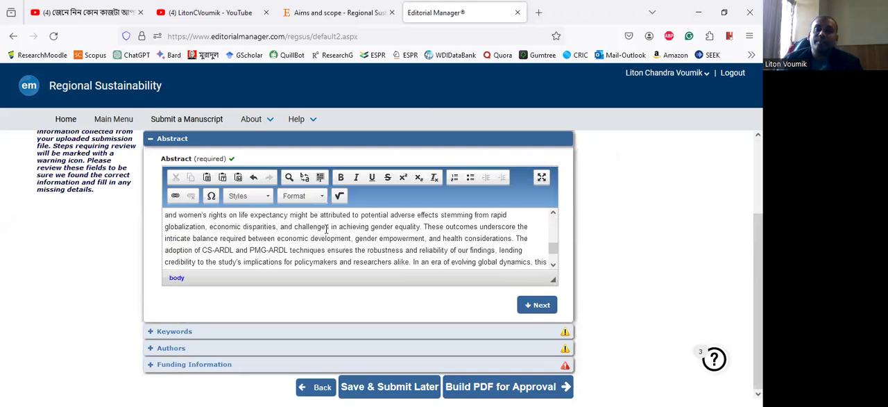
{"action": "scroll", "coordinate": [326, 229], "scroll_direction": "down", "scroll_amount": 2}
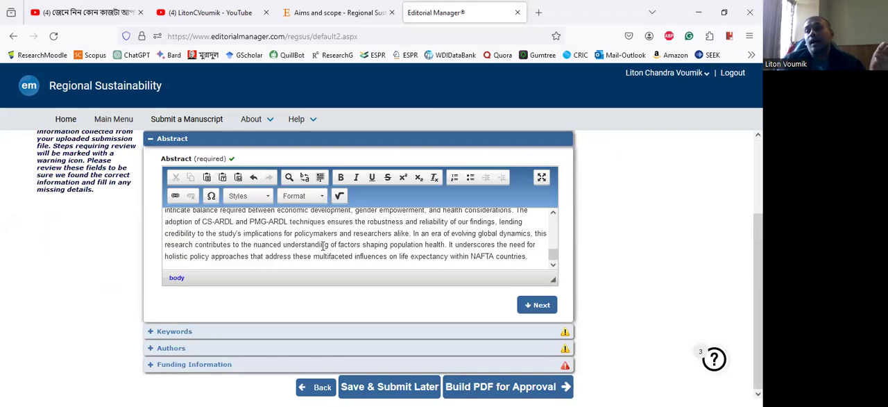
{"action": "scroll", "coordinate": [322, 245], "scroll_direction": "up", "scroll_amount": 5}
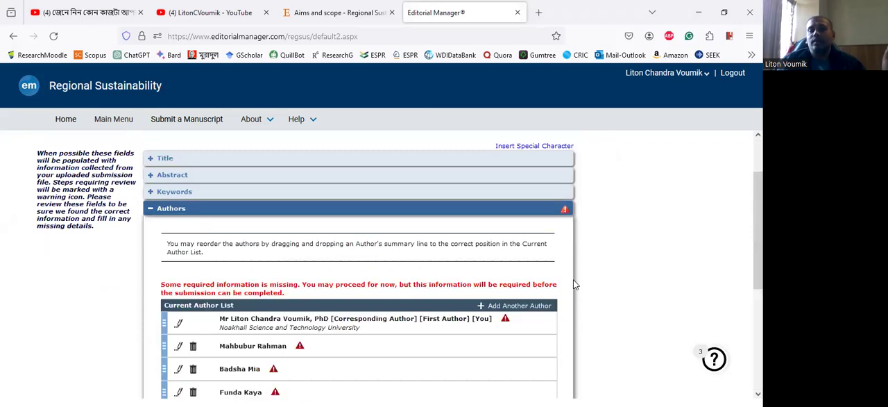
- Open the corresponding author's details from the Current Author List and clear the academic degree
{"action": "scroll", "coordinate": [573, 279], "scroll_direction": "down", "scroll_amount": 1}
{"action": "scroll", "coordinate": [163, 192], "scroll_direction": "down", "scroll_amount": 2}
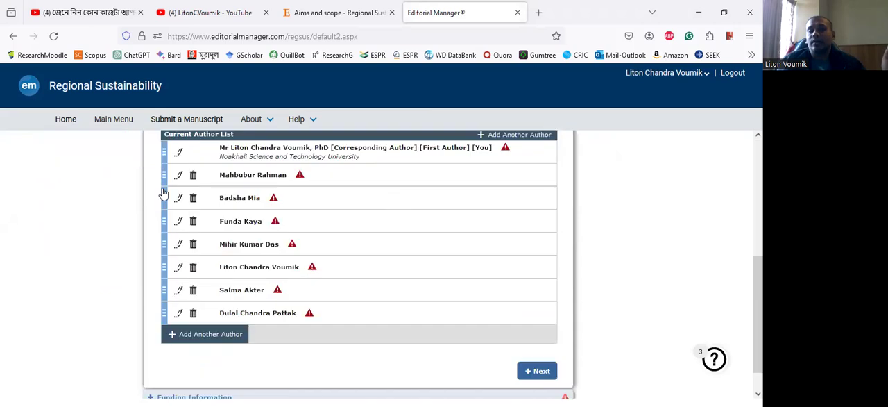
{"action": "scroll", "coordinate": [264, 231], "scroll_direction": "up", "scroll_amount": 1}
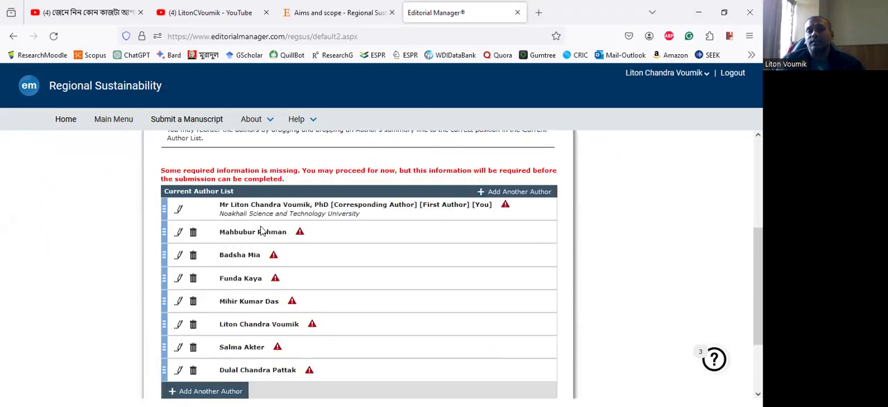
{"action": "left_click", "coordinate": [179, 210]}
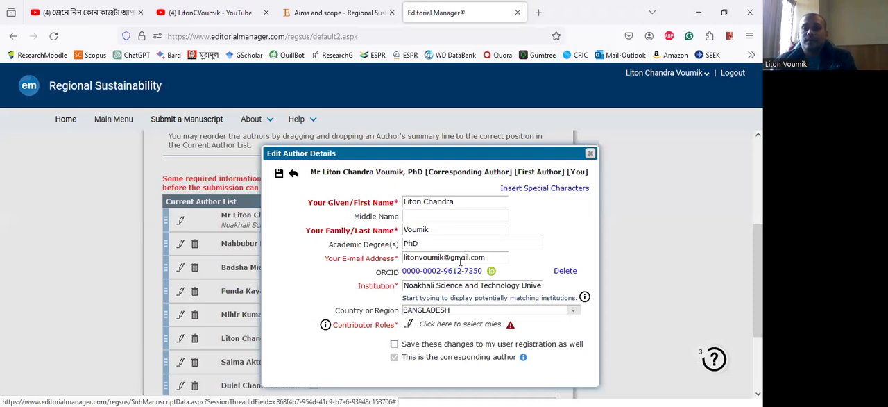
{"action": "left_click", "coordinate": [368, 247]}
{"action": "key", "text": "BackSpace"}
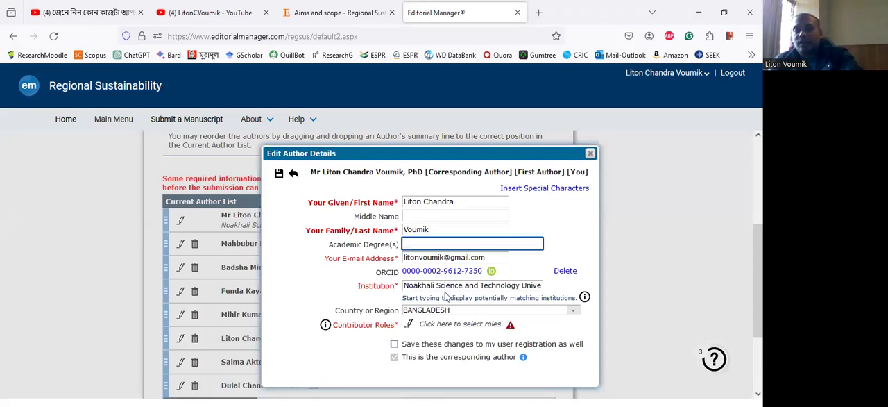
- Assign the corresponding author the contributor roles Data curation, Investigation, Supervision and Visualization
{"action": "left_click", "coordinate": [408, 326]}
{"action": "scroll", "coordinate": [424, 257], "scroll_direction": "down", "scroll_amount": 2}
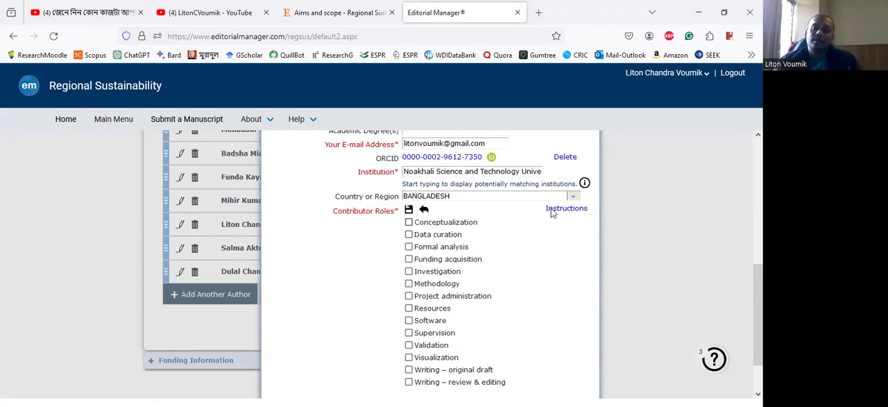
{"action": "scroll", "coordinate": [404, 227], "scroll_direction": "up", "scroll_amount": 3}
{"action": "scroll", "coordinate": [512, 280], "scroll_direction": "down", "scroll_amount": 3}
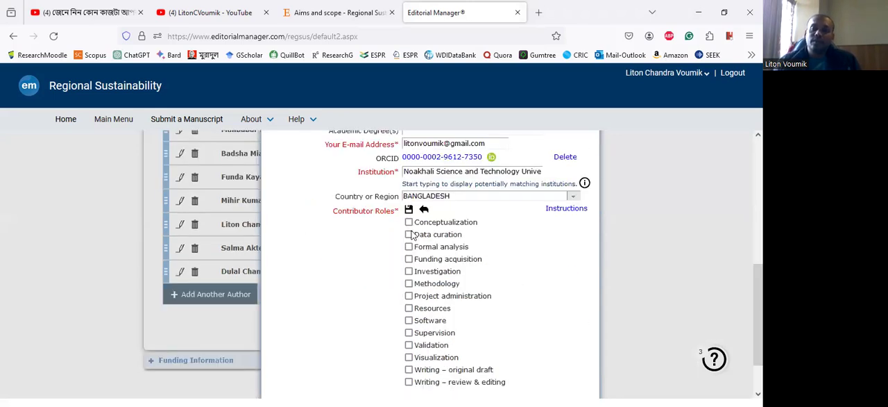
{"action": "left_click", "coordinate": [408, 235]}
{"action": "left_click", "coordinate": [409, 333]}
{"action": "left_click", "coordinate": [408, 357]}
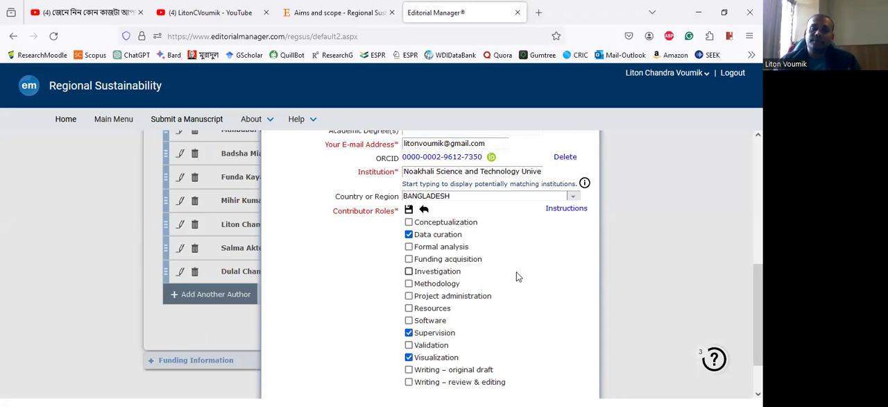
{"action": "left_click", "coordinate": [409, 271]}
- Save the corresponding author's details and accept keeping the author despite the duplicate name
{"action": "scroll", "coordinate": [346, 229], "scroll_direction": "up", "scroll_amount": 2}
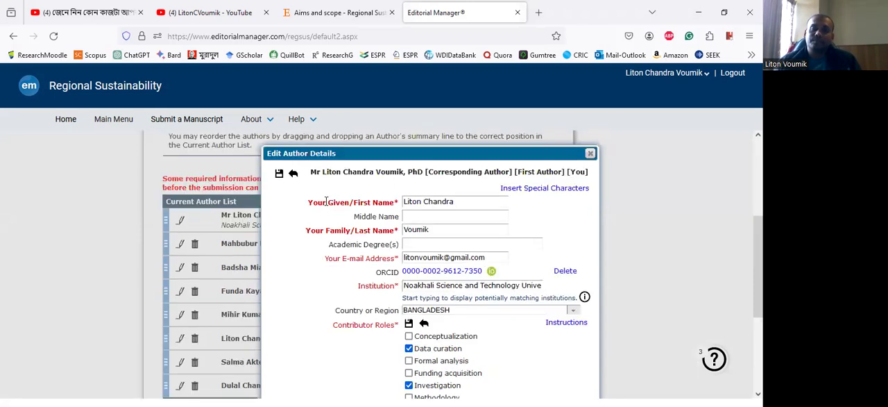
{"action": "left_click", "coordinate": [279, 175]}
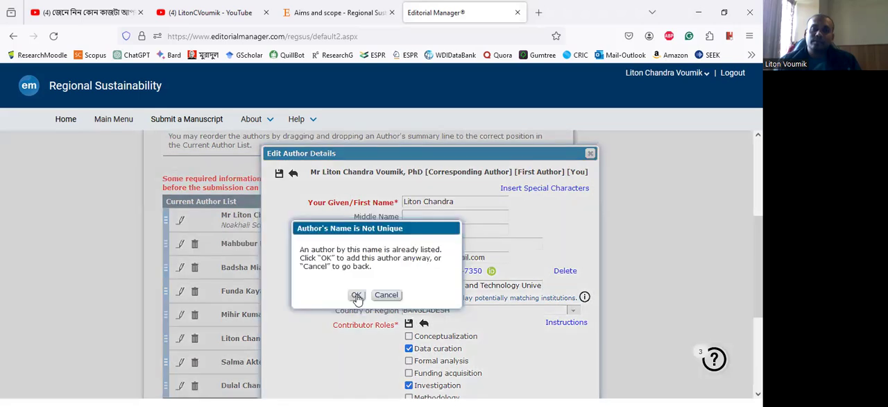
{"action": "left_click", "coordinate": [356, 294]}
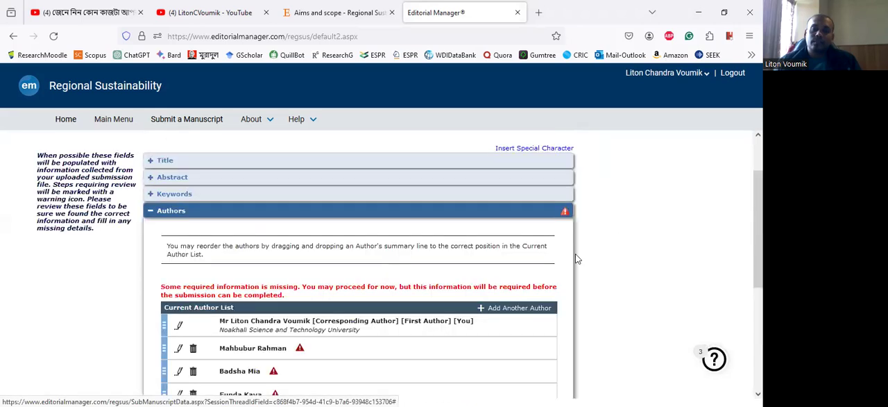
- Open the details of the second author in the list and fill in that author's e-mail address
{"action": "scroll", "coordinate": [177, 236], "scroll_direction": "down", "scroll_amount": 1}
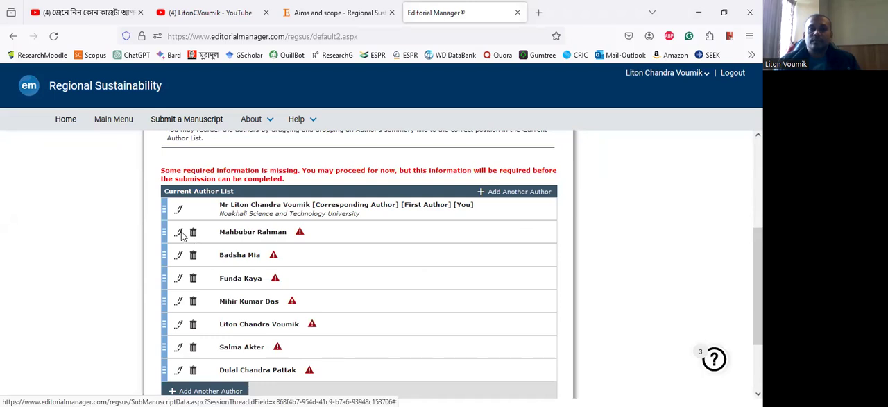
{"action": "left_click", "coordinate": [179, 232]}
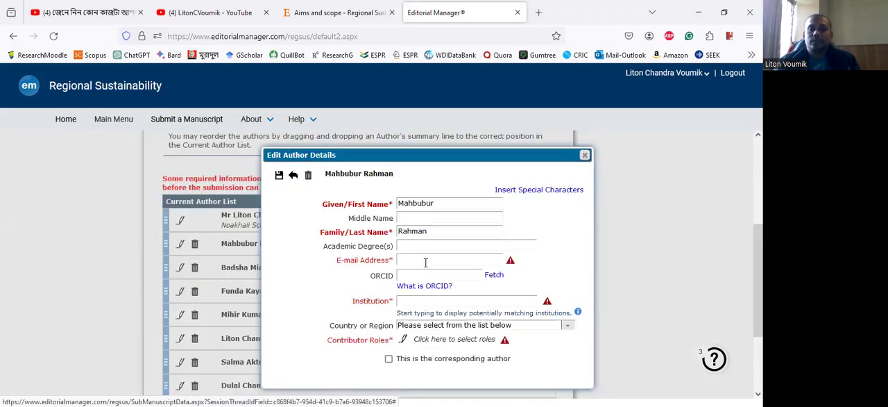
{"action": "left_click", "coordinate": [429, 258]}
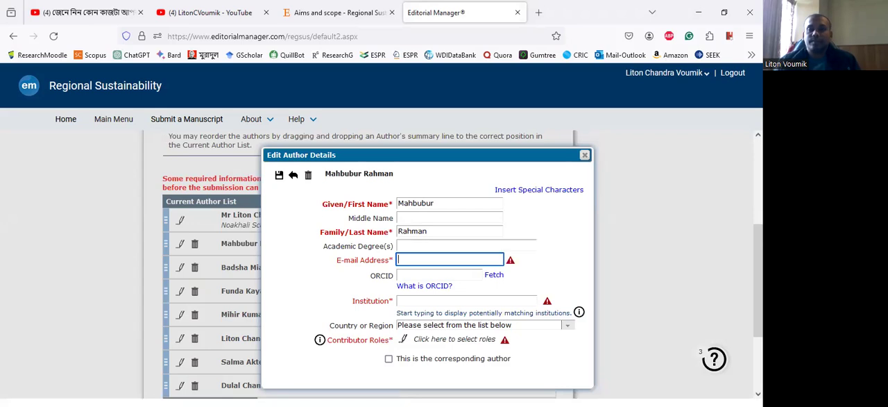
{"action": "key", "text": "alt+Tab"}
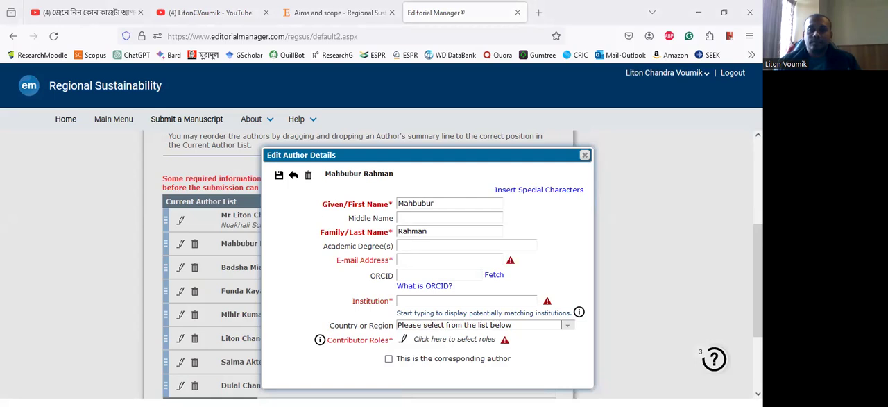
{"action": "left_click", "coordinate": [419, 261]}
{"action": "key", "text": "ctrl+v"}
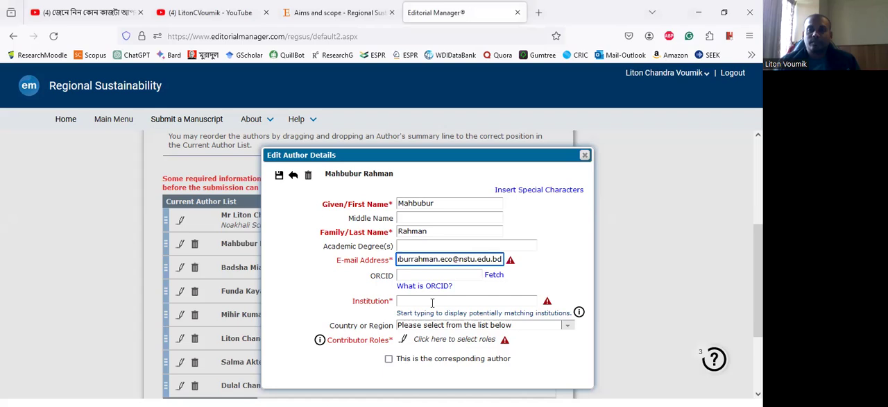
- Set the second author's institution to Noakhali Science and Technology University and the country to Bangladesh
{"action": "left_click", "coordinate": [423, 299]}
{"action": "type", "text": "Noakh"}
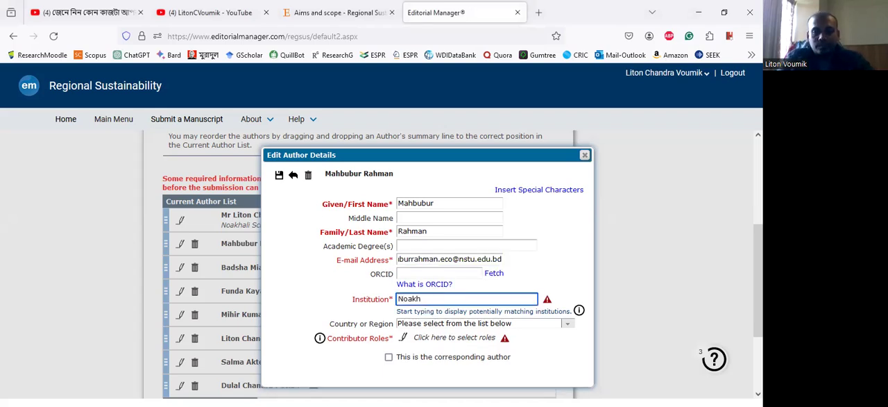
{"action": "key", "text": "BackSpace"}
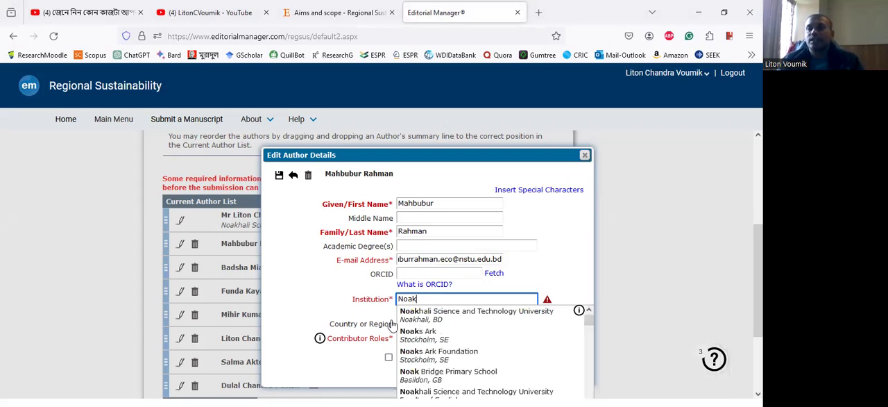
{"action": "left_click", "coordinate": [453, 322]}
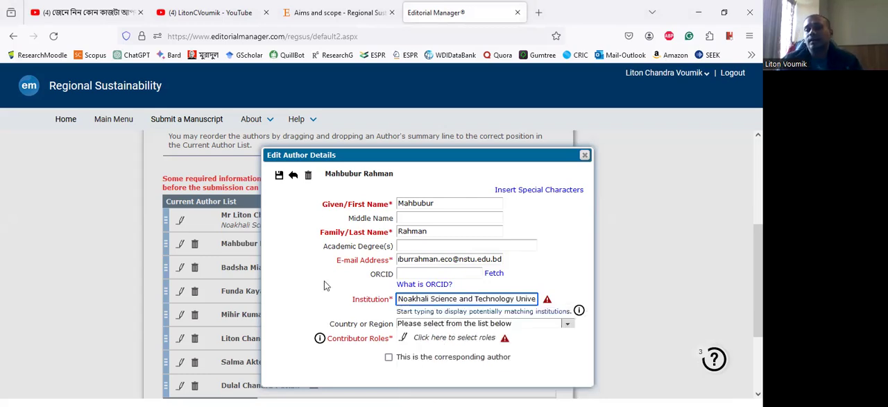
{"action": "left_click", "coordinate": [441, 324]}
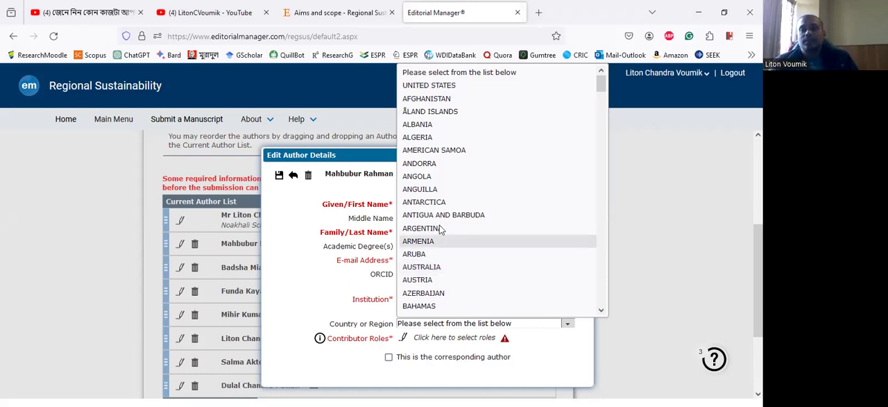
{"action": "scroll", "coordinate": [440, 225], "scroll_direction": "down", "scroll_amount": 2}
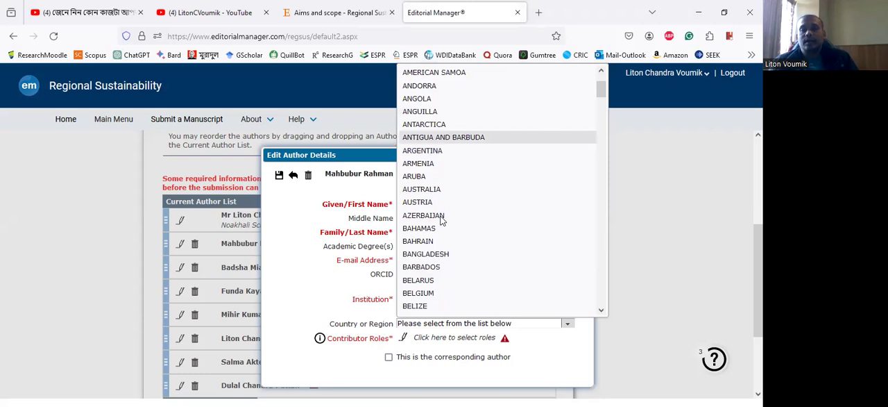
{"action": "left_click", "coordinate": [506, 378]}
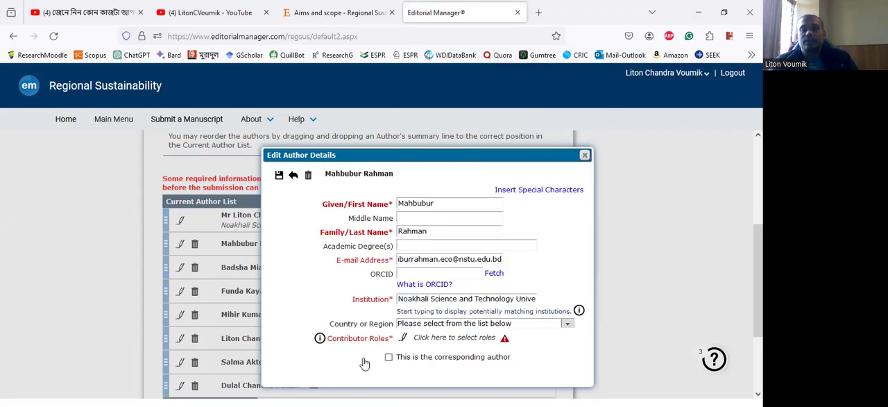
- Assign the second author the contributor roles Formal analysis, Methodology, Supervision and Writing – original draft, and save that author's details
{"action": "left_click", "coordinate": [404, 340]}
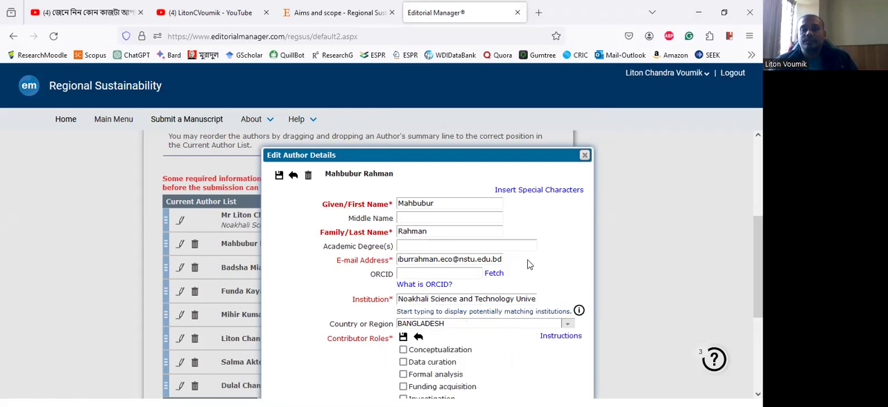
{"action": "scroll", "coordinate": [472, 253], "scroll_direction": "down", "scroll_amount": 3}
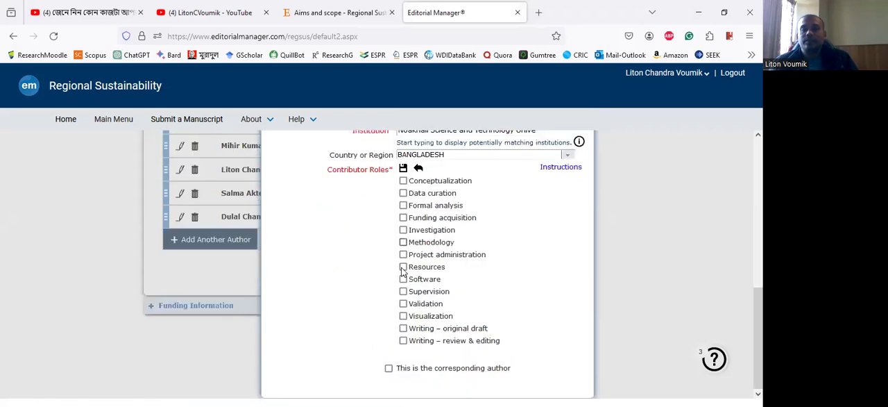
{"action": "left_click", "coordinate": [403, 242]}
{"action": "left_click", "coordinate": [403, 244]}
{"action": "left_click", "coordinate": [404, 291]}
{"action": "left_click", "coordinate": [404, 243]}
{"action": "left_click", "coordinate": [403, 206]}
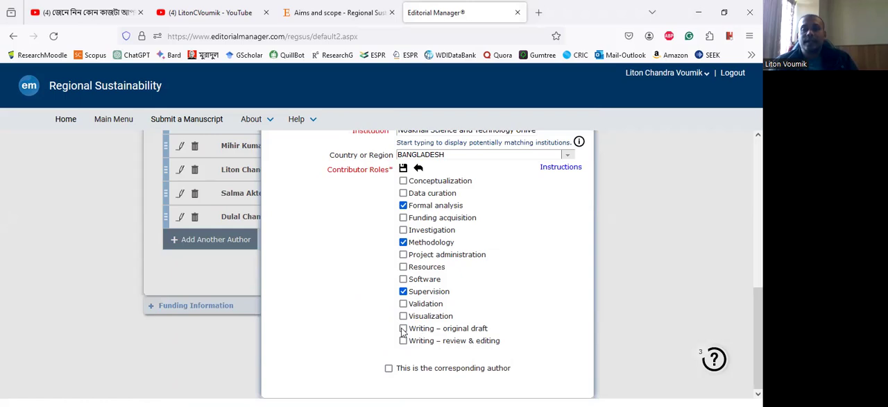
{"action": "left_click", "coordinate": [404, 328]}
{"action": "scroll", "coordinate": [291, 191], "scroll_direction": "up", "scroll_amount": 3}
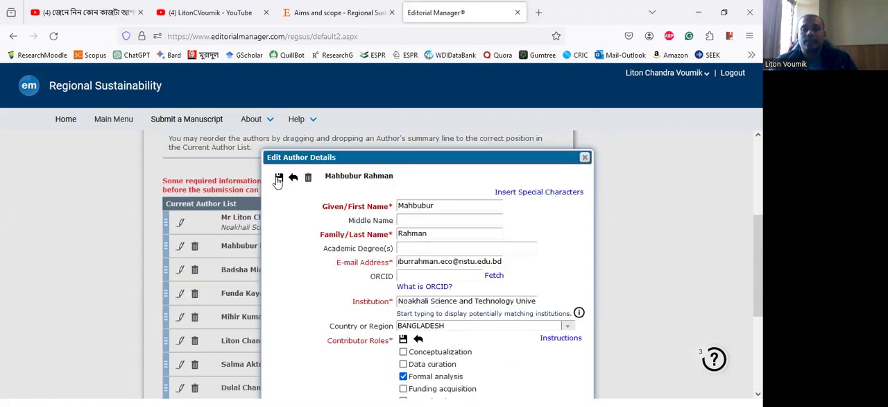
{"action": "left_click", "coordinate": [279, 178]}
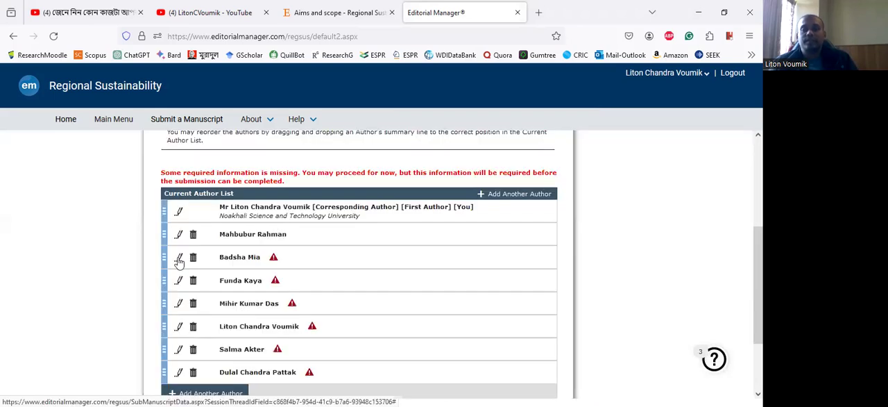
- Open the third author's details, fill in that author's e-mail address and enter MPhil as the academic degree
{"action": "left_click", "coordinate": [179, 261]}
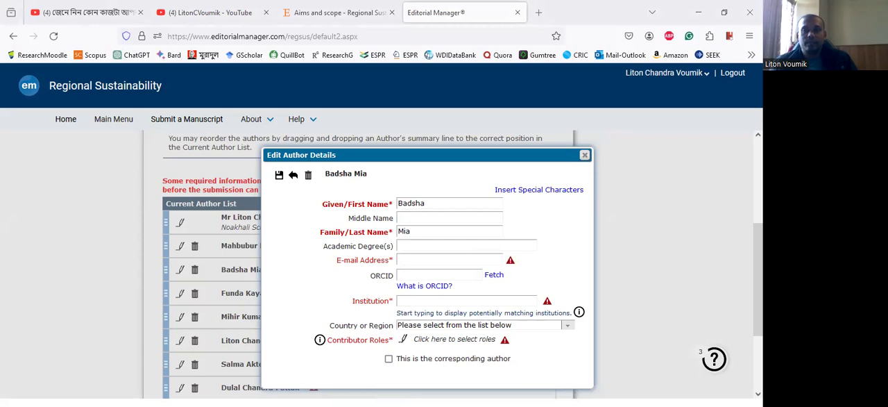
{"action": "left_click", "coordinate": [408, 261]}
{"action": "key", "text": "ctrl+v"}
{"action": "left_click", "coordinate": [433, 245]}
{"action": "type", "text": "MPhil"}
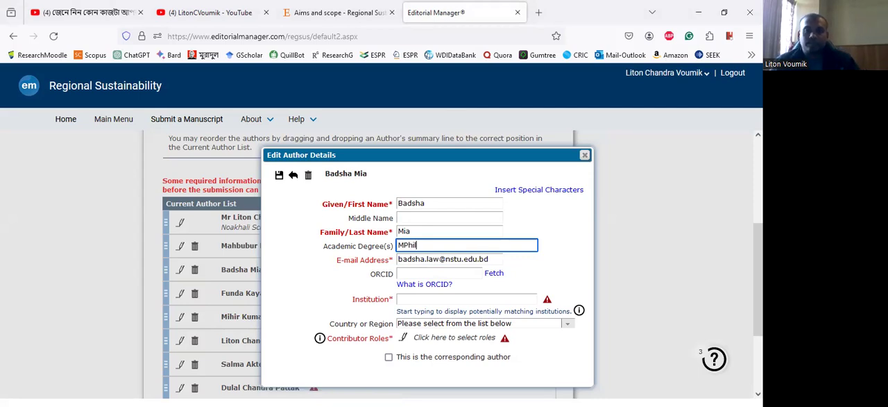
- Set the third author's institution to Noakhali Science and Technology University and the country to Bangladesh
{"action": "left_click", "coordinate": [458, 300]}
{"action": "type", "text": "Noakhali"}
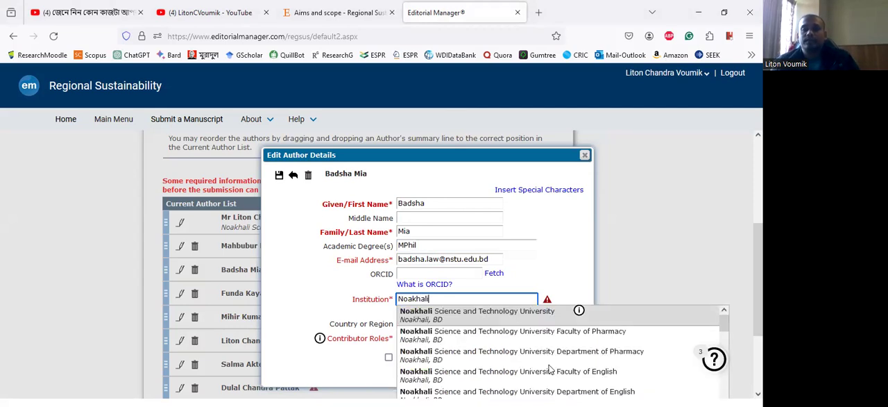
{"action": "left_click", "coordinate": [398, 356]}
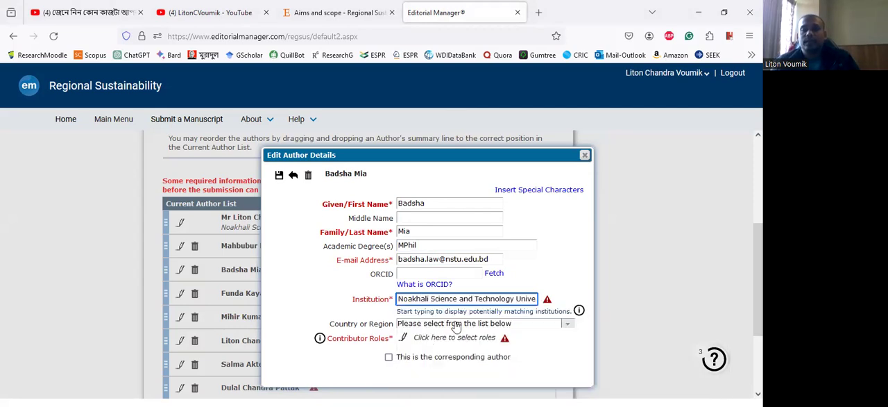
{"action": "left_click", "coordinate": [456, 323]}
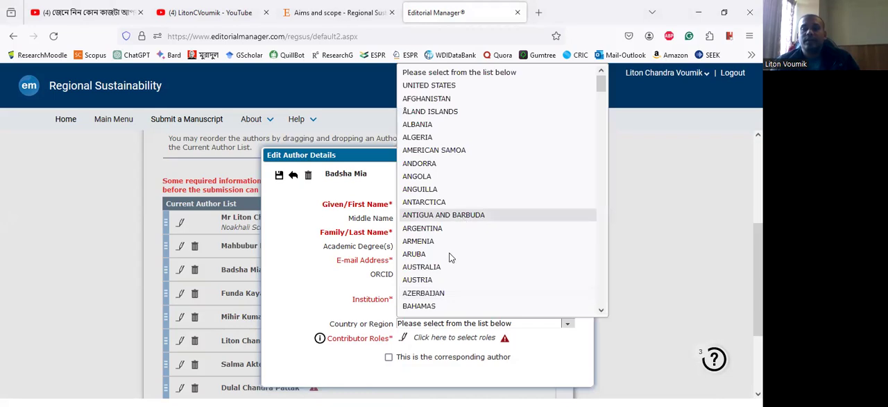
{"action": "type", "text": "ban"}
{"action": "left_click", "coordinate": [403, 345]}
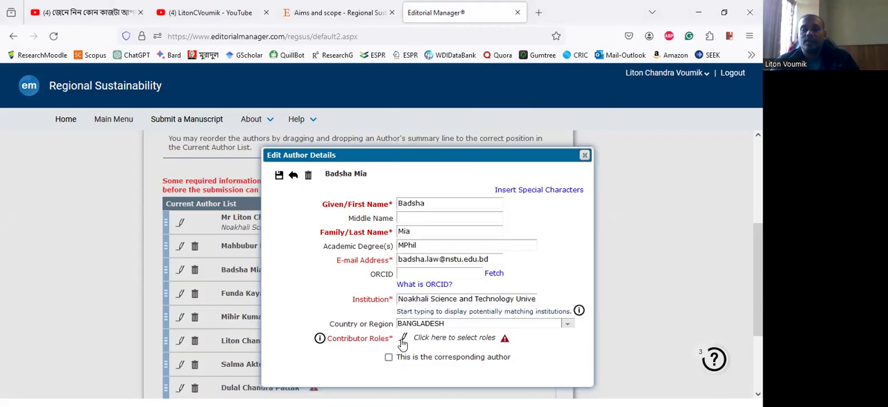
- Assign the third author the roles Formal analysis, Resources, Writing – original draft and Writing – review & editing, and save the details
{"action": "left_click", "coordinate": [403, 340]}
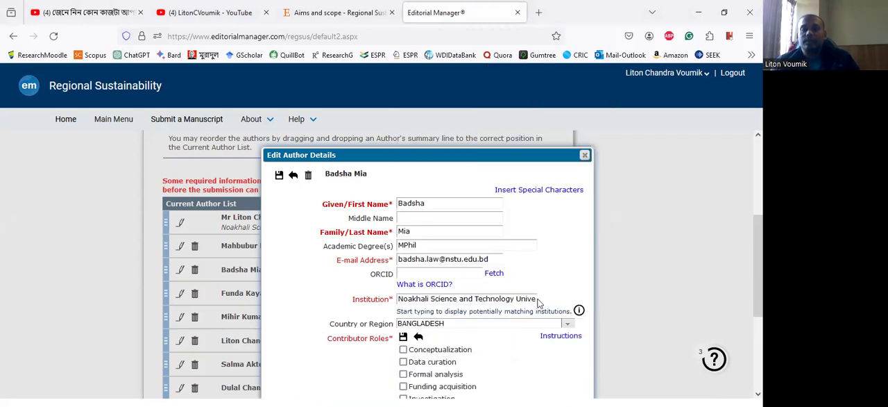
{"action": "scroll", "coordinate": [404, 340], "scroll_direction": "down", "scroll_amount": 3}
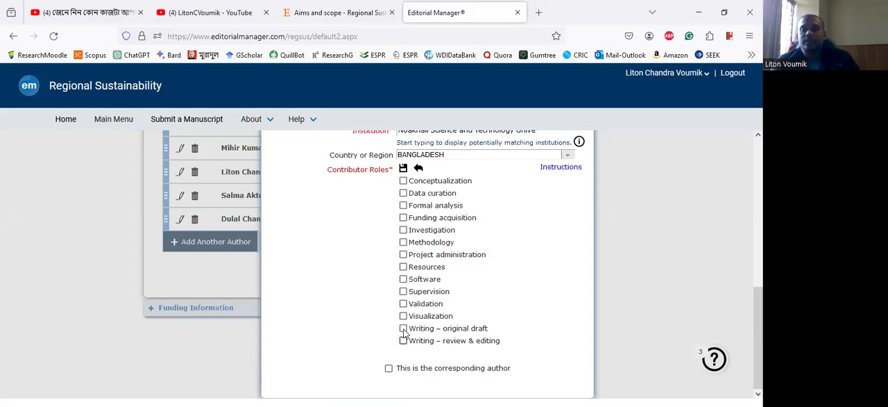
{"action": "left_click", "coordinate": [403, 328]}
{"action": "left_click", "coordinate": [403, 340]}
{"action": "left_click", "coordinate": [403, 267]}
{"action": "left_click", "coordinate": [404, 205]}
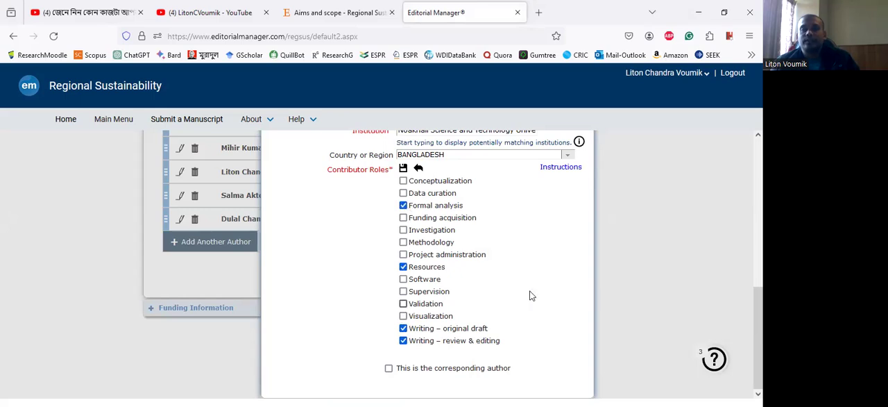
{"action": "scroll", "coordinate": [299, 193], "scroll_direction": "up", "scroll_amount": 3}
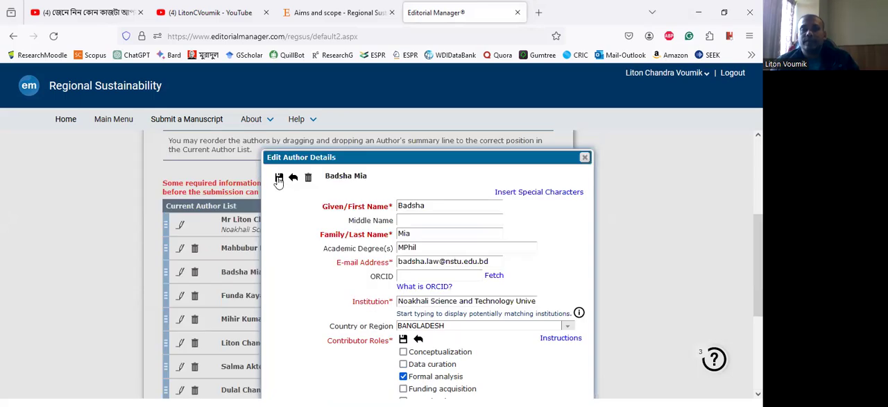
{"action": "left_click", "coordinate": [279, 178]}
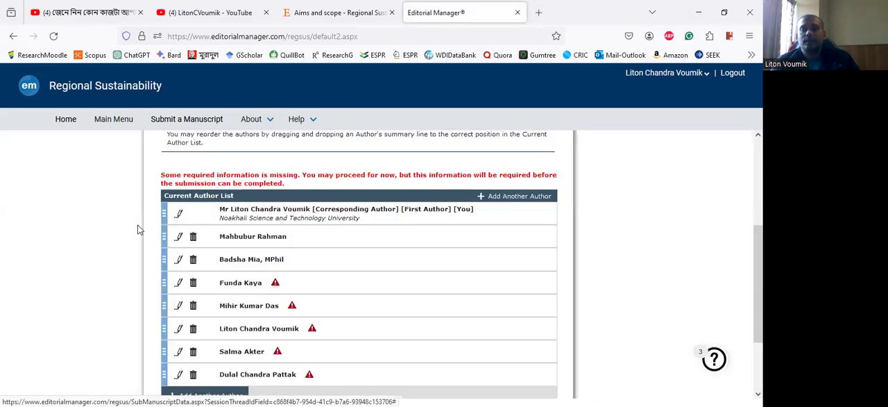
- Open the details of the fourth author in the list and enter PhD as the academic degree
{"action": "scroll", "coordinate": [160, 229], "scroll_direction": "down", "scroll_amount": 1}
{"action": "left_click", "coordinate": [179, 227]}
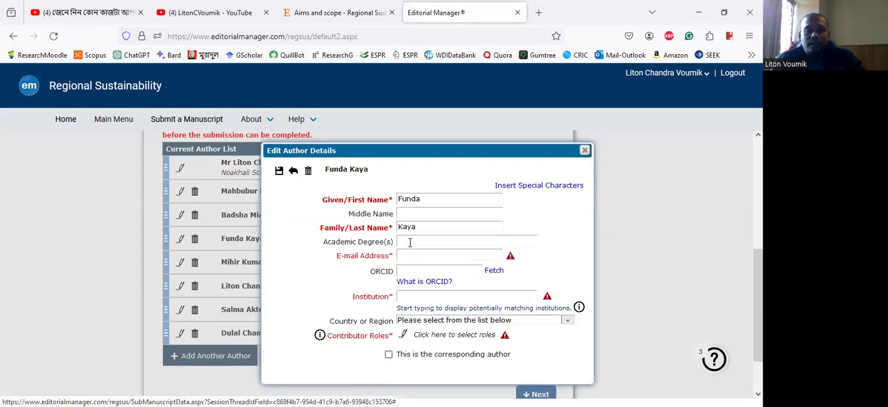
{"action": "left_click", "coordinate": [410, 242]}
{"action": "type", "text": "P"}
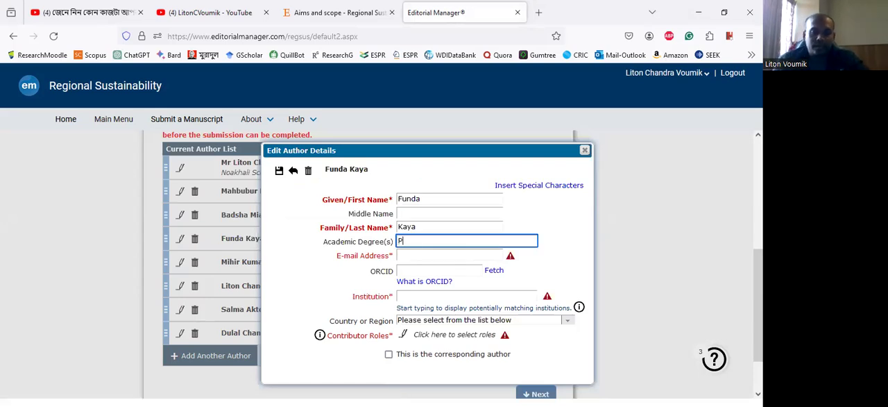
{"action": "type", "text": "hD"}
- Set the fourth author's institution to Aydin Adnan Menderes University and the country to Turkey
{"action": "left_click", "coordinate": [409, 297]}
{"action": "left_click", "coordinate": [410, 297]}
{"action": "type", "text": "Ayden Ad"}
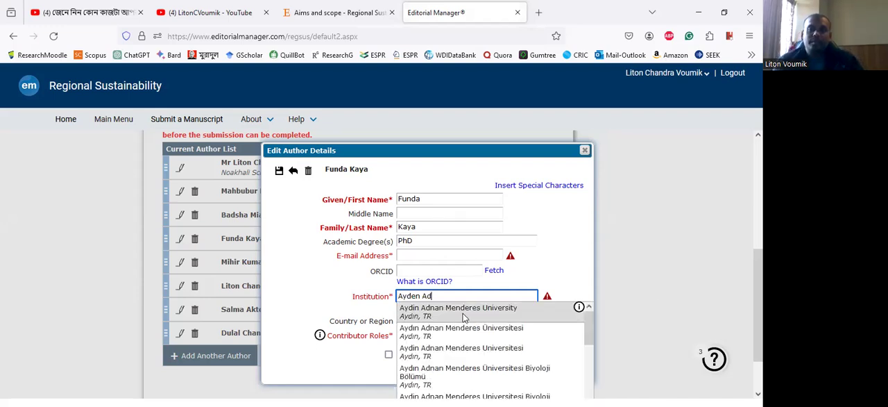
{"action": "left_click", "coordinate": [464, 316]}
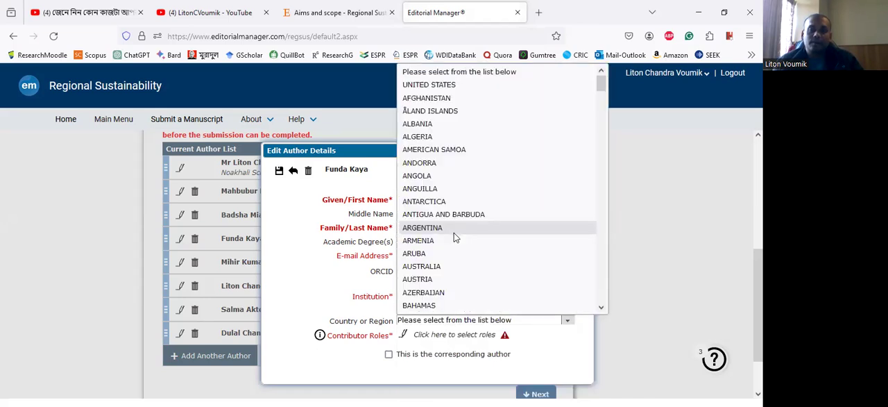
{"action": "scroll", "coordinate": [454, 237], "scroll_direction": "down", "scroll_amount": 6}
{"action": "scroll", "coordinate": [454, 236], "scroll_direction": "down", "scroll_amount": 15}
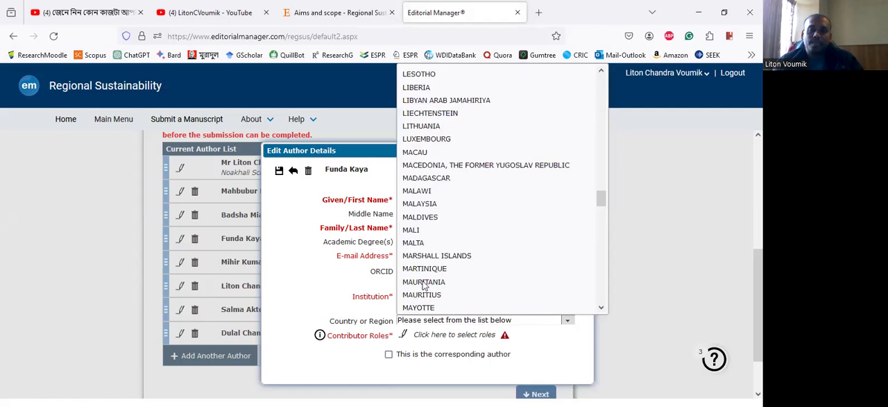
{"action": "scroll", "coordinate": [422, 279], "scroll_direction": "down", "scroll_amount": 10}
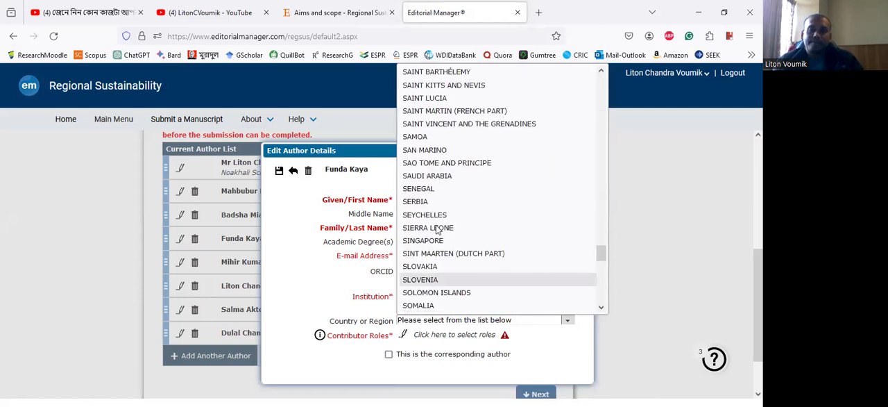
{"action": "scroll", "coordinate": [434, 208], "scroll_direction": "up", "scroll_amount": 4}
{"action": "scroll", "coordinate": [432, 201], "scroll_direction": "up", "scroll_amount": 4}
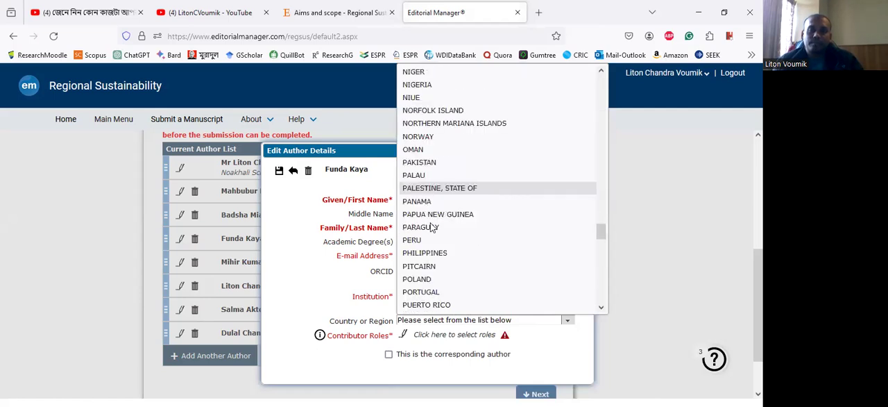
{"action": "scroll", "coordinate": [434, 229], "scroll_direction": "down", "scroll_amount": 12}
{"action": "scroll", "coordinate": [433, 206], "scroll_direction": "down", "scroll_amount": 4}
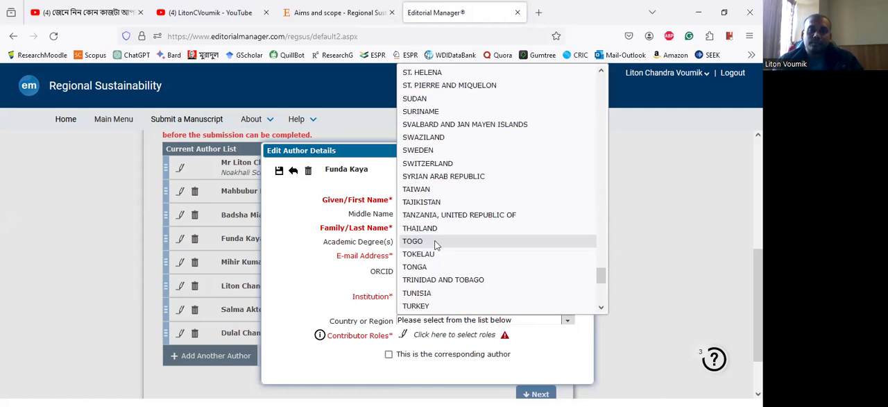
{"action": "left_click", "coordinate": [433, 306]}
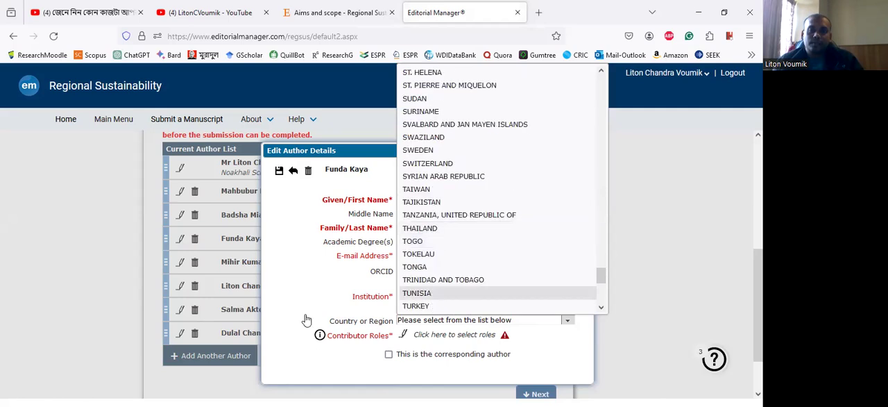
- Assign the fourth author the roles Data curation, Formal analysis, Investigation, Resources and Validation, and save the details
{"action": "left_click", "coordinate": [406, 336]}
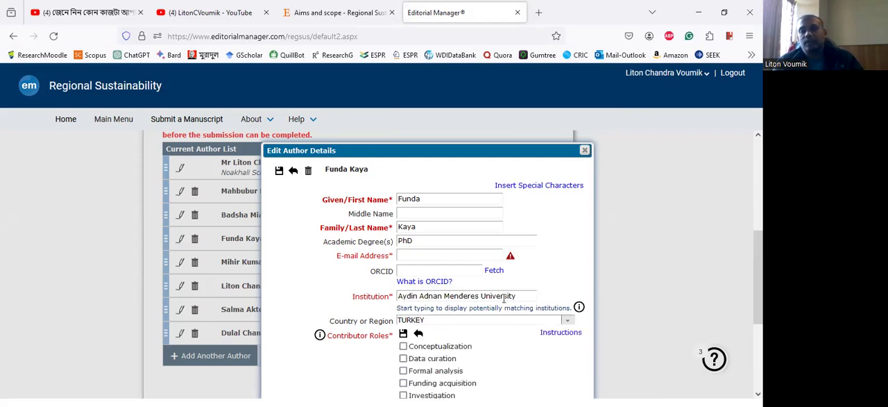
{"action": "scroll", "coordinate": [504, 299], "scroll_direction": "down", "scroll_amount": 3}
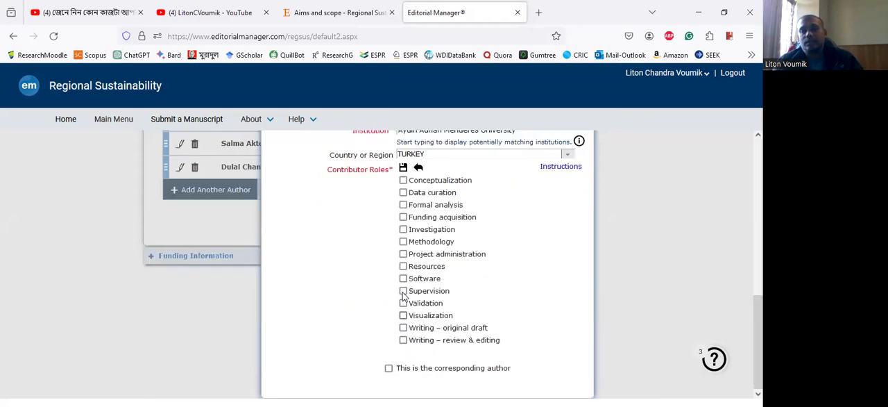
{"action": "left_click", "coordinate": [403, 265]}
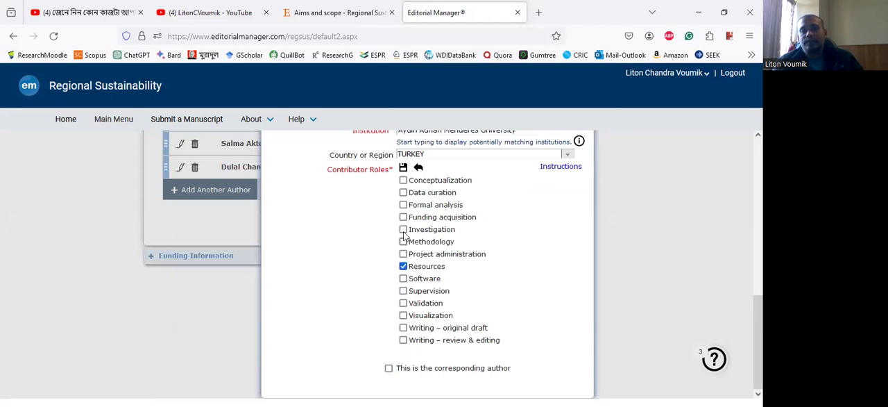
{"action": "left_click", "coordinate": [403, 230]}
{"action": "left_click", "coordinate": [403, 193]}
{"action": "left_click", "coordinate": [403, 206]}
{"action": "left_click", "coordinate": [404, 304]}
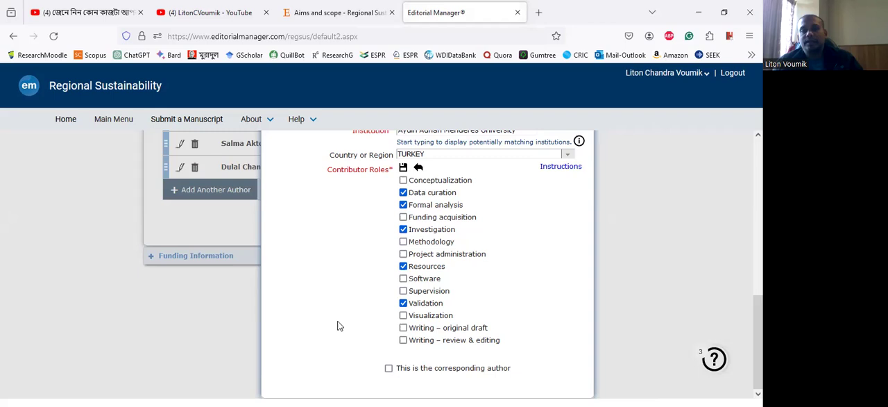
{"action": "scroll", "coordinate": [338, 326], "scroll_direction": "up", "scroll_amount": 3}
{"action": "scroll", "coordinate": [280, 180], "scroll_direction": "up", "scroll_amount": 2}
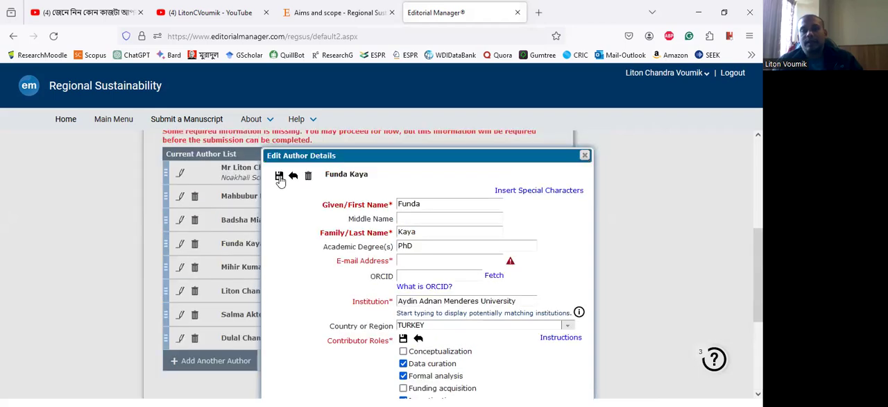
{"action": "left_click", "coordinate": [279, 176]}
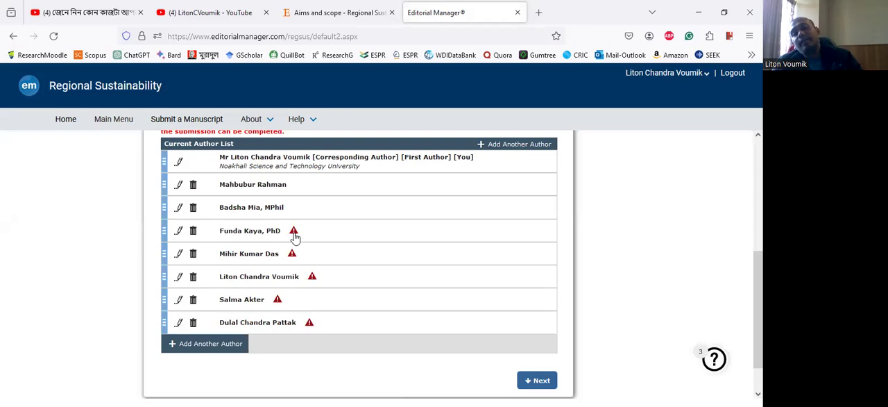
- Open the fourth author's details, fill in the missing e-mail address and save the details
{"action": "mouse_move", "coordinate": [294, 236]}
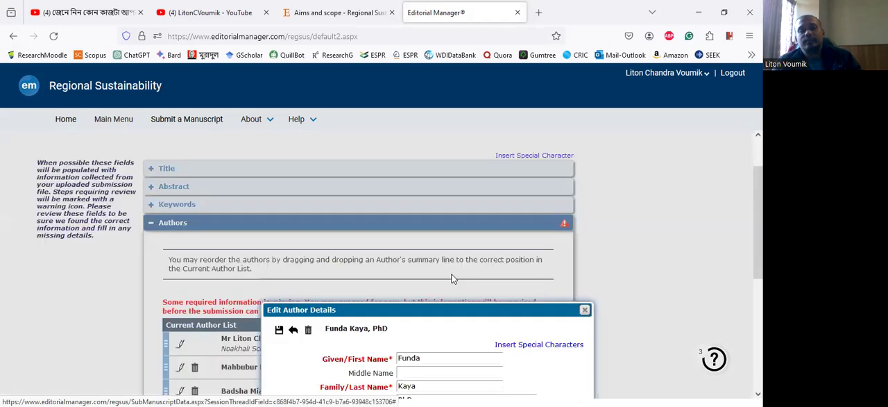
{"action": "left_click", "coordinate": [444, 242]}
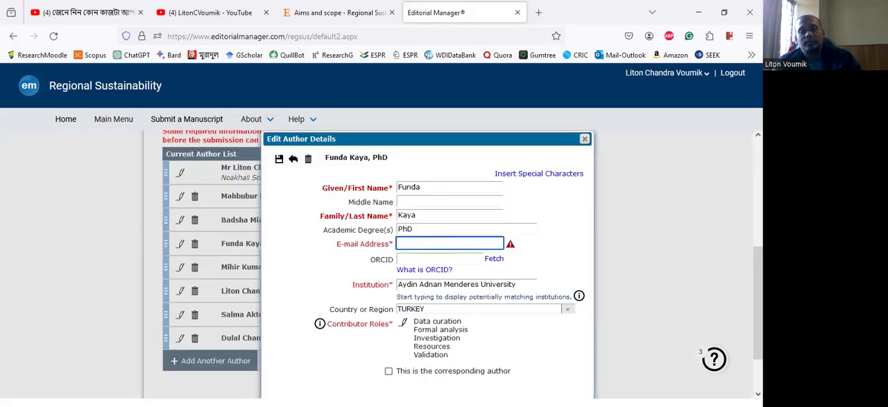
{"action": "key", "text": "alt+Tab"}
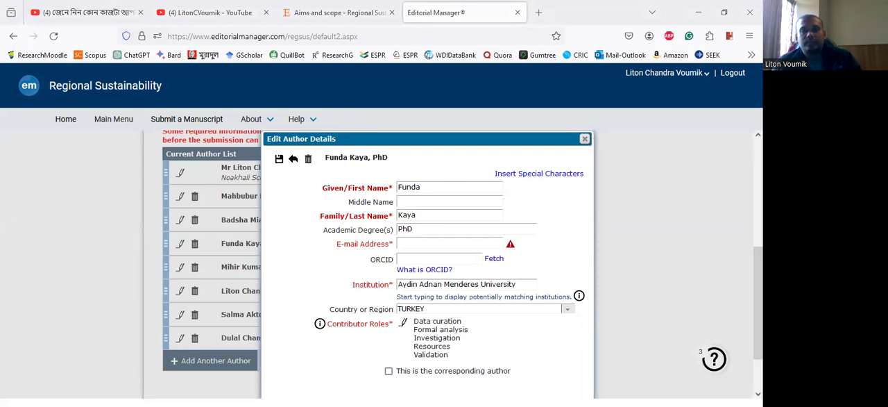
{"action": "left_click", "coordinate": [415, 245]}
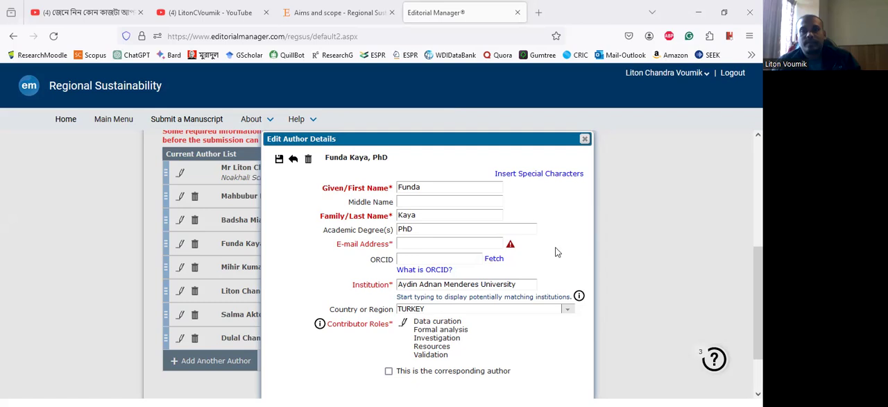
{"action": "key", "text": "ctrl+v"}
{"action": "left_click", "coordinate": [426, 316]}
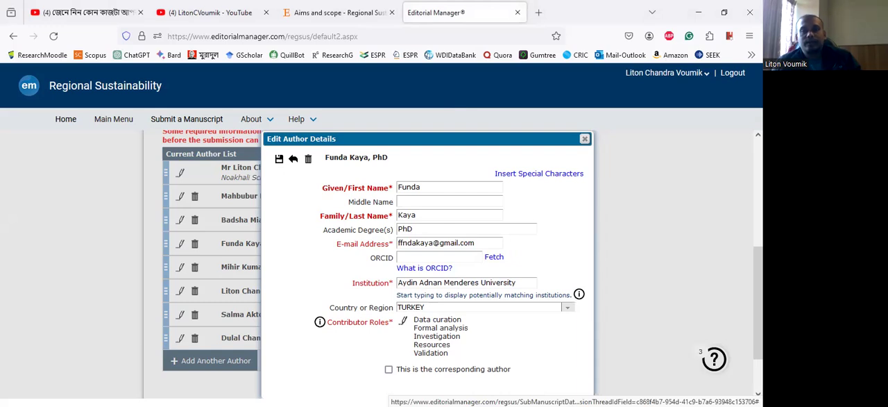
{"action": "left_click", "coordinate": [279, 158]}
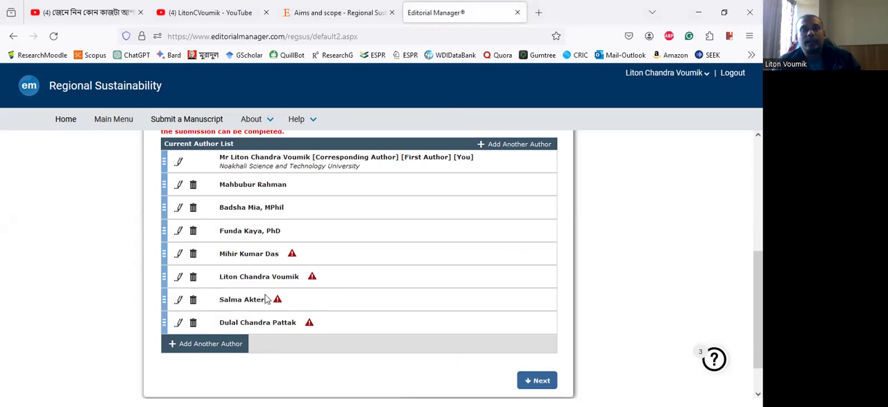
- Remove the sixth entry from the author list, the duplicate of the corresponding author
{"action": "left_click", "coordinate": [193, 278]}
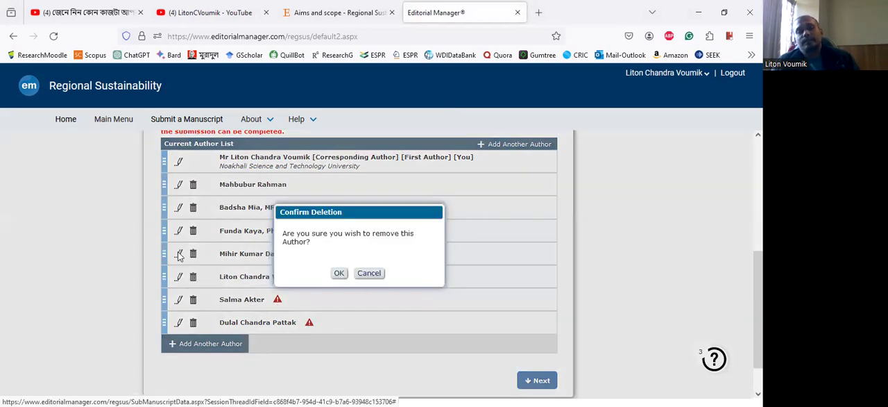
{"action": "key", "text": "Return"}
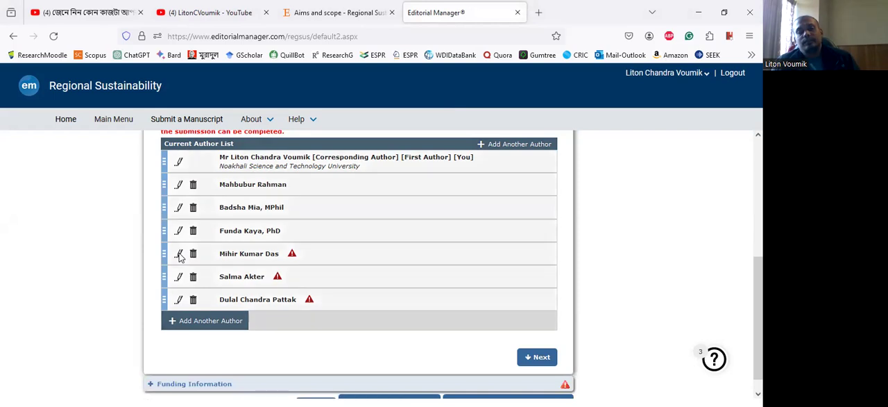
- Open the fifth author's details and fill in the author's e-mail address
{"action": "left_click", "coordinate": [179, 254]}
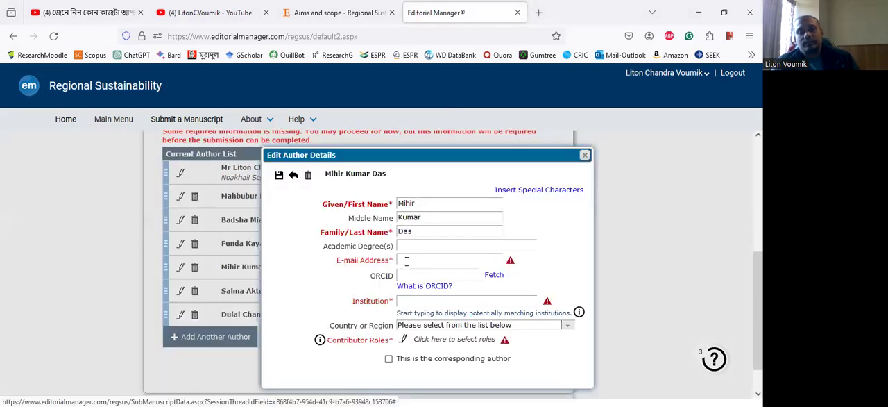
{"action": "left_click", "coordinate": [407, 260]}
{"action": "key", "text": "ctrl+v"}
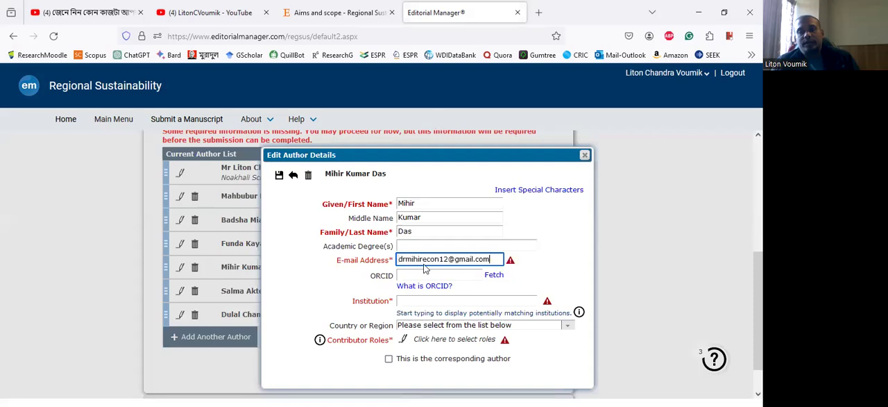
- Try to find the fifth author's institution by searching for Global
{"action": "left_click", "coordinate": [418, 301]}
{"action": "type", "text": "Global"}
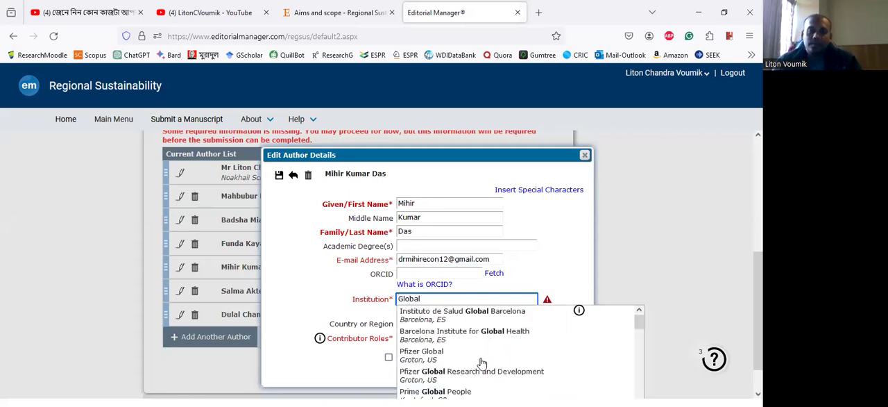
{"action": "key", "text": "Down"}
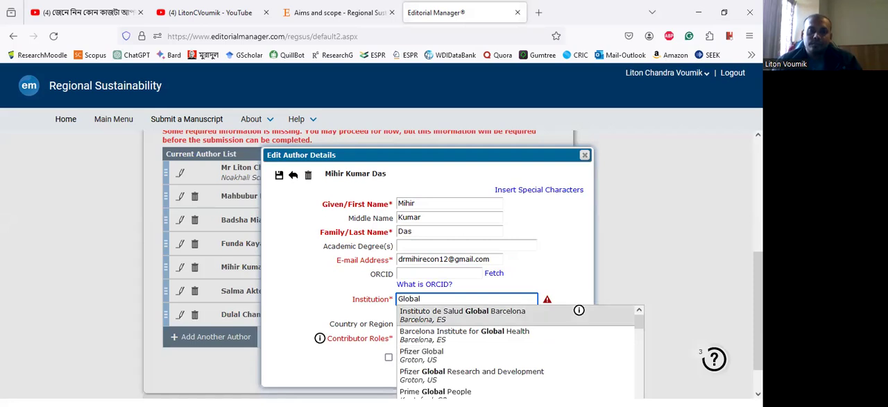
{"action": "key", "text": "alt+Tab"}
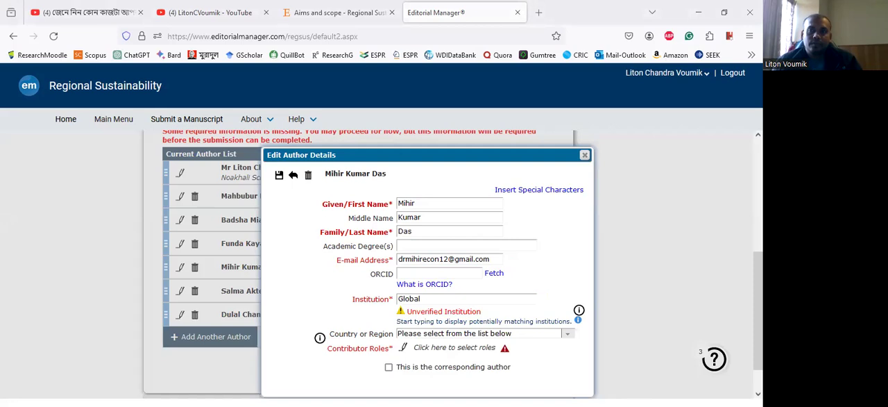
- Replace the fifth author's institution entry with Q A Higher and look through the matching institutions
{"action": "double_click", "coordinate": [401, 297]}
{"action": "key", "text": "BackSpace"}
{"action": "type", "text": "Q A Higher"}
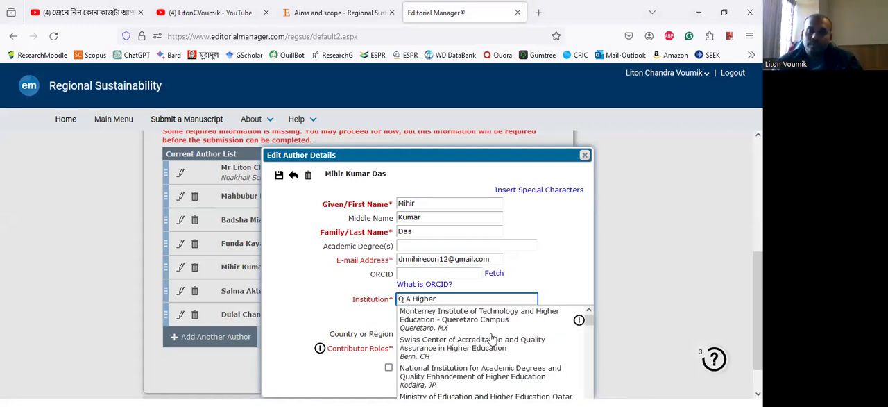
{"action": "scroll", "coordinate": [485, 352], "scroll_direction": "down", "scroll_amount": 1}
{"action": "scroll", "coordinate": [485, 351], "scroll_direction": "down", "scroll_amount": 1}
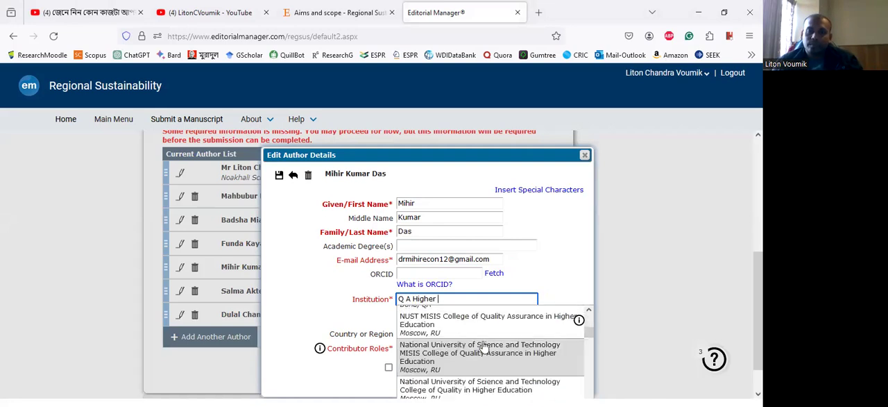
{"action": "scroll", "coordinate": [485, 350], "scroll_direction": "down", "scroll_amount": 1}
{"action": "scroll", "coordinate": [485, 347], "scroll_direction": "down", "scroll_amount": 2}
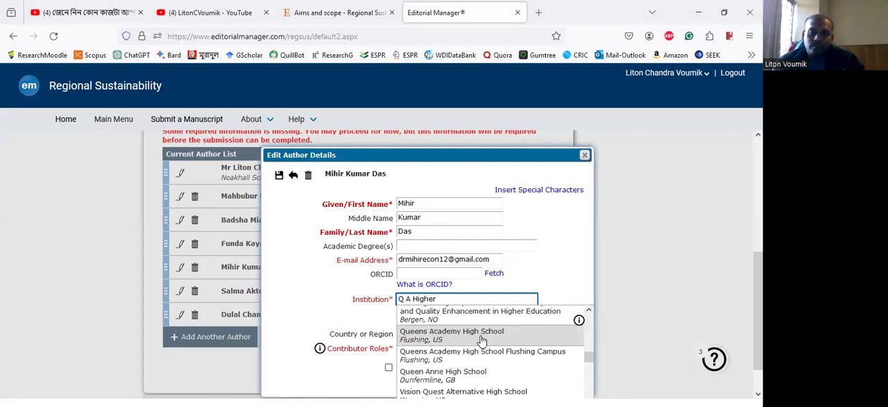
- Refine the institution search to Q A Higher Edu and choose Quality Assurance Agency for Higher Education in Gloucester, GB
{"action": "type", "text": "Edu"}
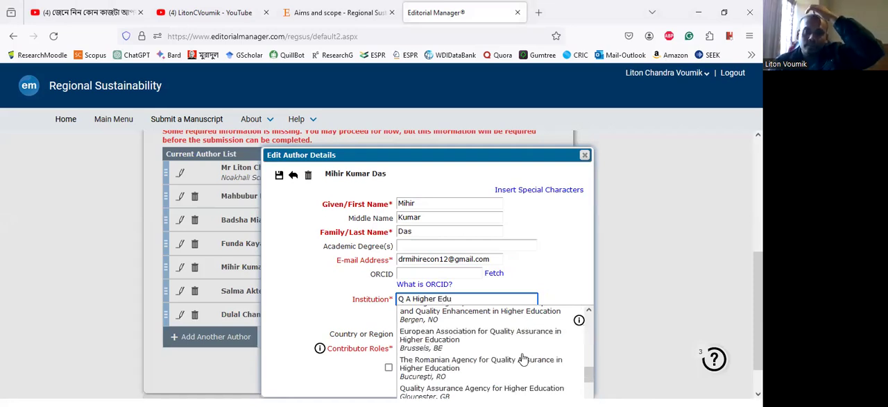
{"action": "scroll", "coordinate": [523, 359], "scroll_direction": "down", "scroll_amount": 2}
{"action": "scroll", "coordinate": [491, 363], "scroll_direction": "down", "scroll_amount": 1}
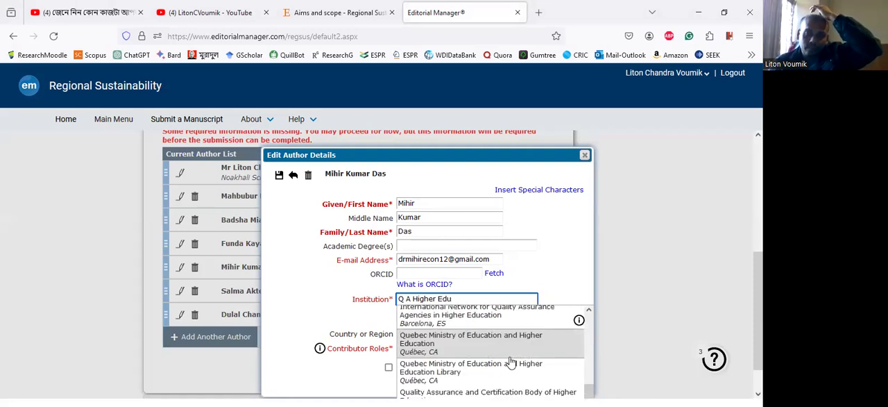
{"action": "scroll", "coordinate": [511, 362], "scroll_direction": "down", "scroll_amount": 1}
{"action": "scroll", "coordinate": [511, 361], "scroll_direction": "up", "scroll_amount": 2}
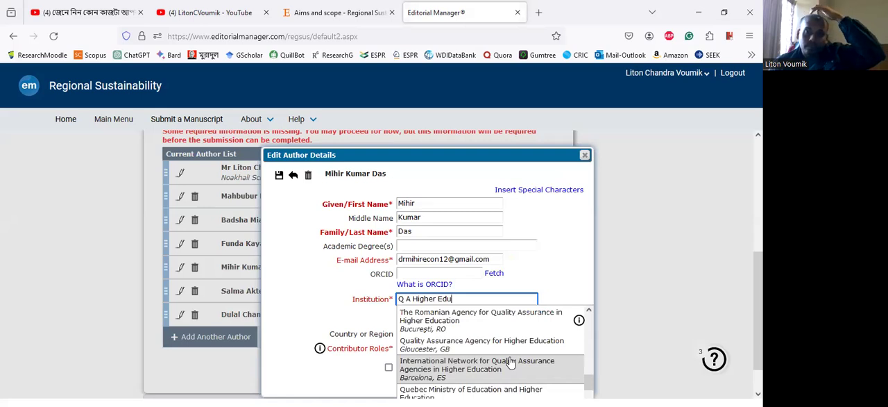
{"action": "scroll", "coordinate": [511, 362], "scroll_direction": "up", "scroll_amount": 1}
{"action": "scroll", "coordinate": [511, 362], "scroll_direction": "up", "scroll_amount": 1}
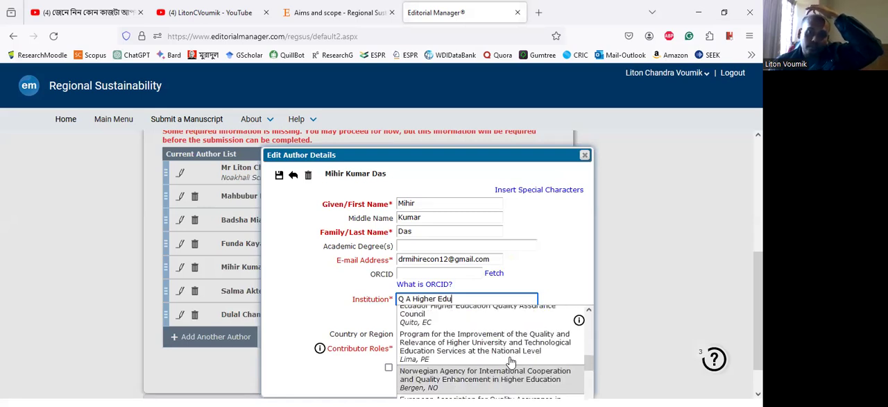
{"action": "scroll", "coordinate": [511, 362], "scroll_direction": "up", "scroll_amount": 1}
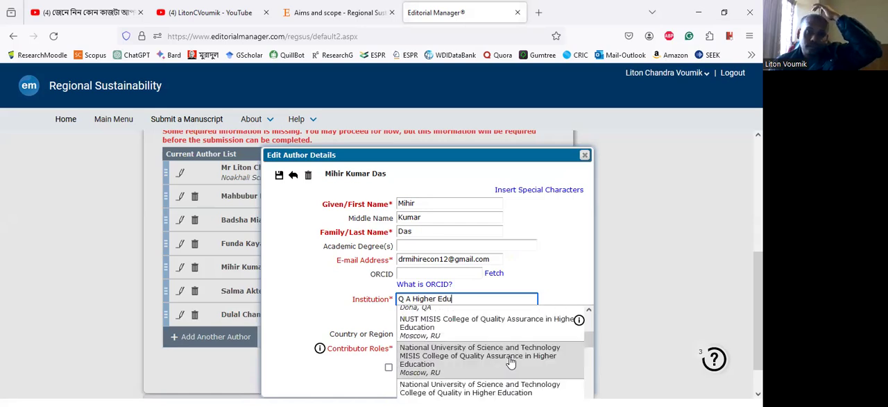
{"action": "scroll", "coordinate": [511, 362], "scroll_direction": "up", "scroll_amount": 2}
{"action": "scroll", "coordinate": [510, 363], "scroll_direction": "down", "scroll_amount": 3}
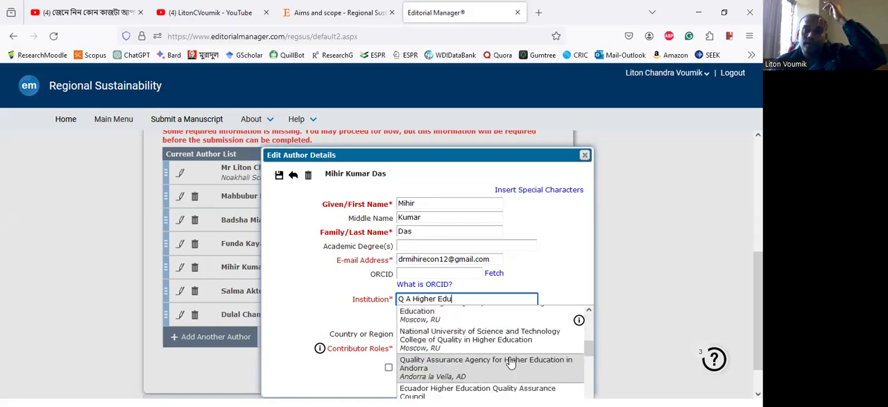
{"action": "scroll", "coordinate": [511, 362], "scroll_direction": "down", "scroll_amount": 2}
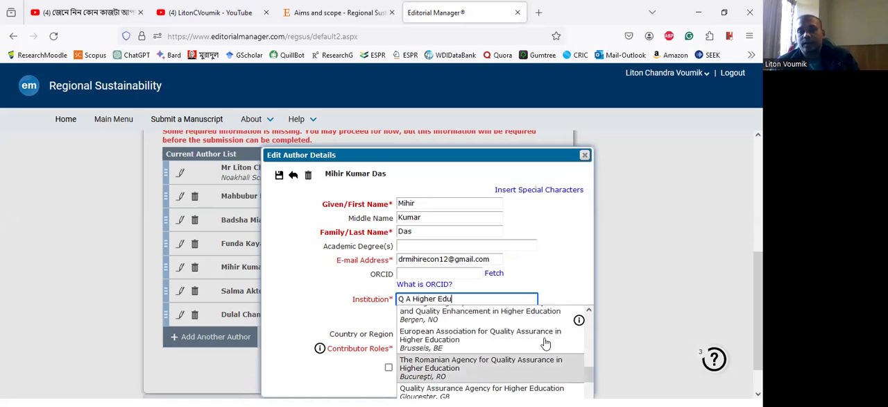
{"action": "scroll", "coordinate": [483, 367], "scroll_direction": "down", "scroll_amount": 3}
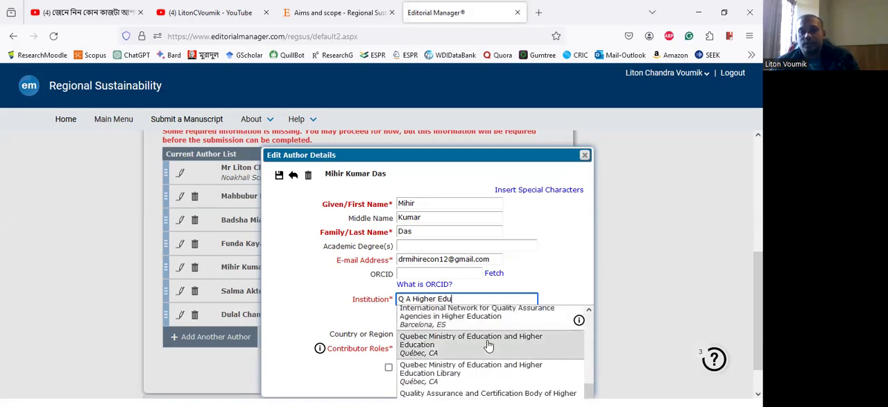
{"action": "scroll", "coordinate": [489, 347], "scroll_direction": "down", "scroll_amount": 1}
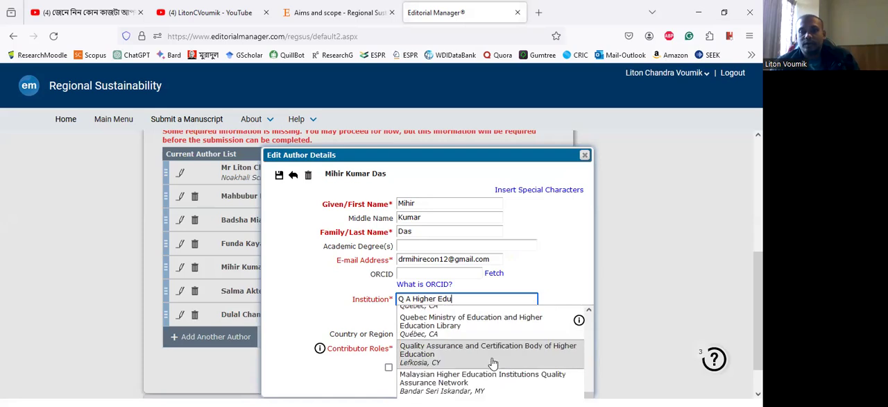
{"action": "scroll", "coordinate": [493, 363], "scroll_direction": "down", "scroll_amount": 1}
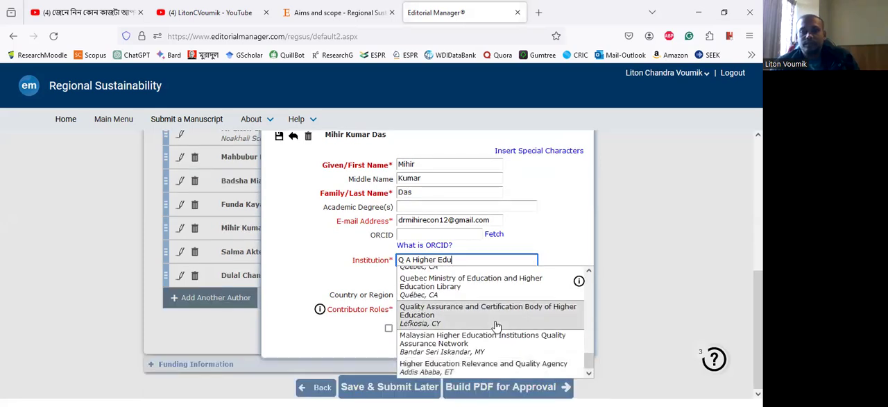
{"action": "scroll", "coordinate": [497, 326], "scroll_direction": "up", "scroll_amount": 2}
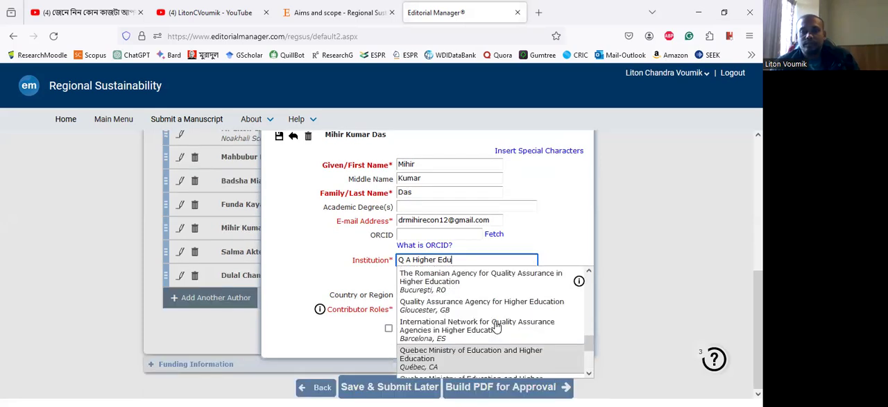
{"action": "left_click", "coordinate": [479, 308]}
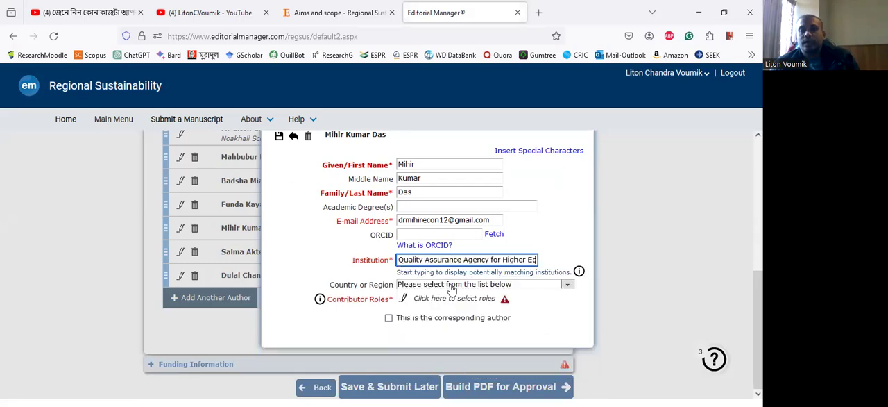
- Set the fifth author's country to United Kingdom
{"action": "left_click", "coordinate": [465, 284]}
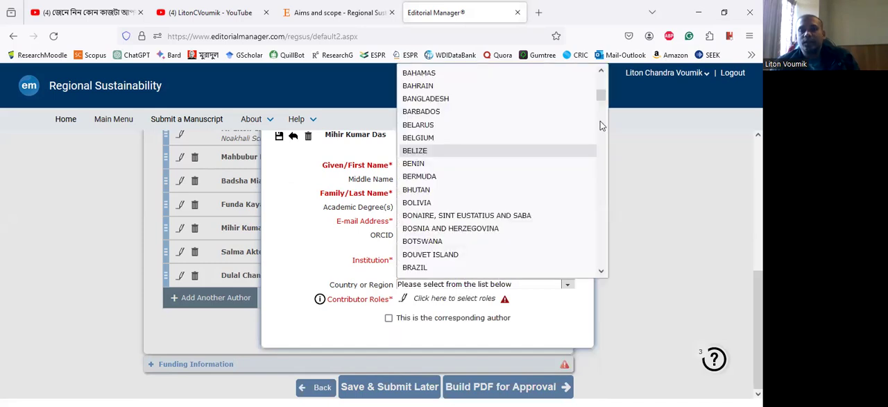
{"action": "scroll", "coordinate": [599, 128], "scroll_direction": "down", "scroll_amount": 10}
{"action": "scroll", "coordinate": [605, 263], "scroll_direction": "down", "scroll_amount": 5}
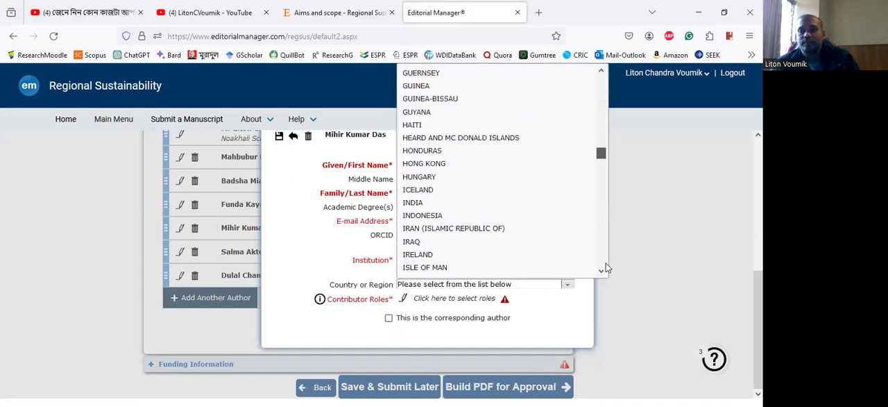
{"action": "scroll", "coordinate": [606, 263], "scroll_direction": "down", "scroll_amount": 20}
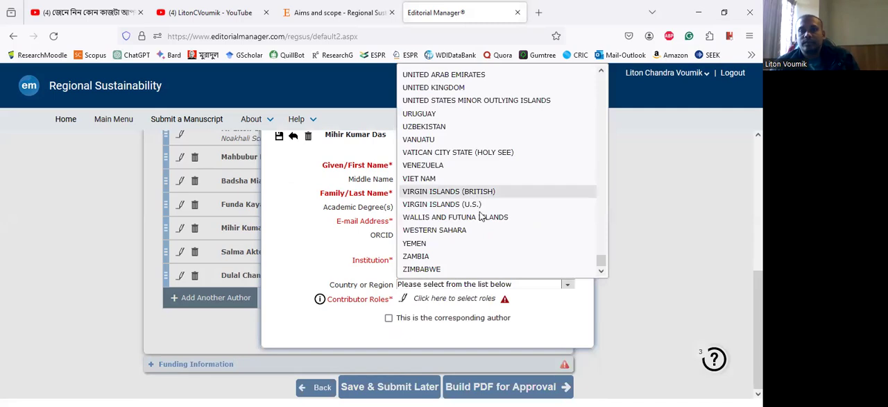
{"action": "scroll", "coordinate": [480, 216], "scroll_direction": "up", "scroll_amount": 2}
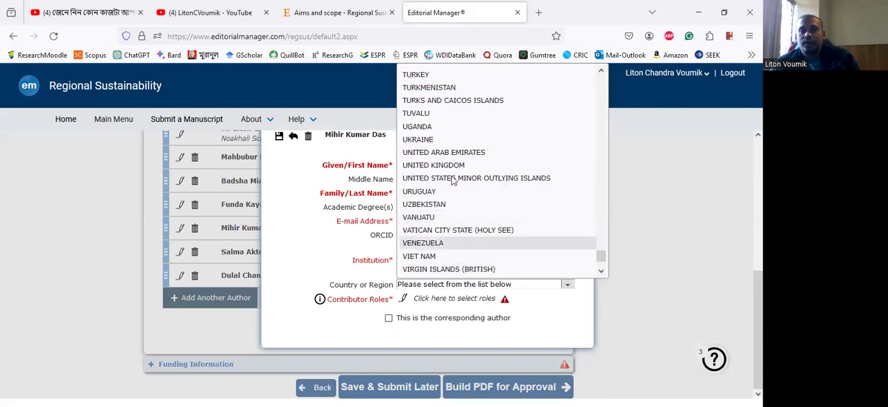
{"action": "left_click", "coordinate": [322, 263]}
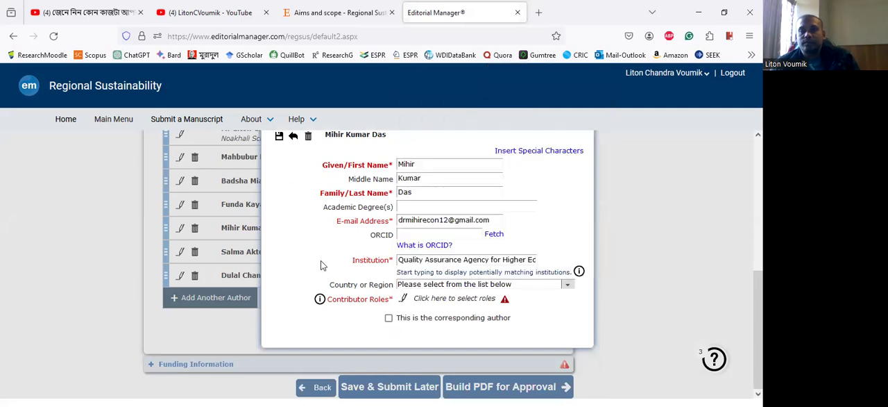
- Assign the fifth author the roles Project administration, Software, Visualization and Writing – review & editing, and save the author's details
{"action": "left_click", "coordinate": [403, 300]}
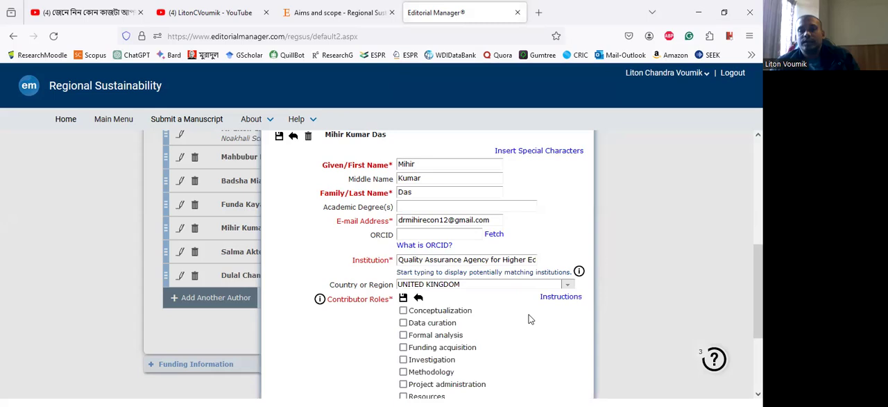
{"action": "scroll", "coordinate": [416, 271], "scroll_direction": "down", "scroll_amount": 3}
{"action": "left_click", "coordinate": [403, 254]}
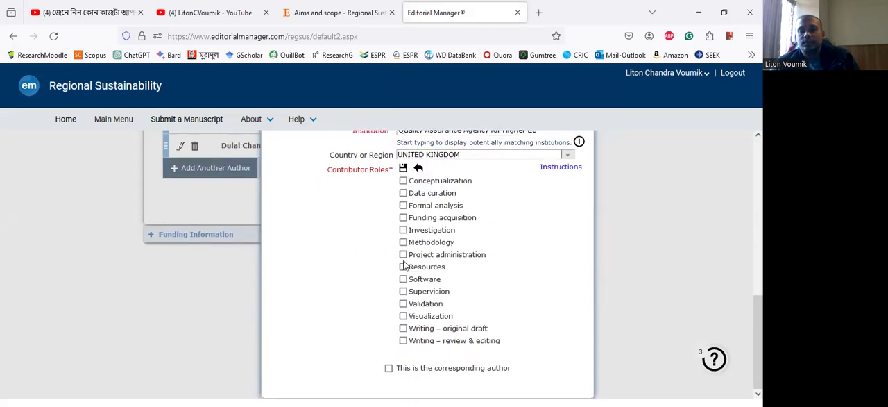
{"action": "left_click", "coordinate": [403, 279]}
{"action": "left_click", "coordinate": [403, 316]}
{"action": "left_click", "coordinate": [403, 340]}
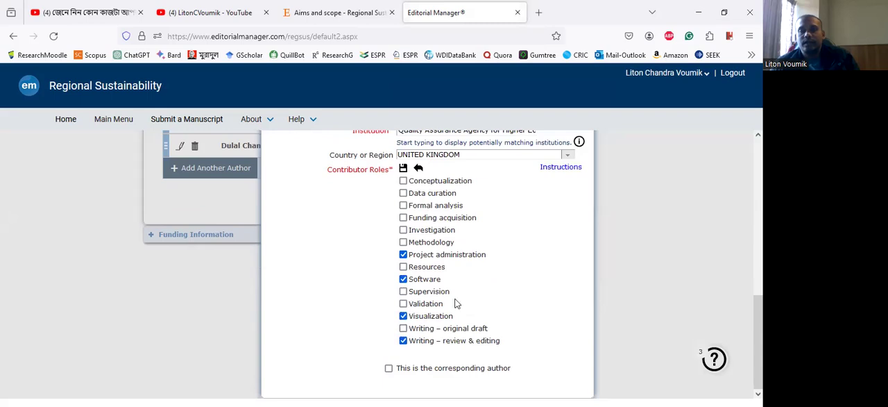
{"action": "scroll", "coordinate": [294, 227], "scroll_direction": "up", "scroll_amount": 3}
{"action": "scroll", "coordinate": [309, 235], "scroll_direction": "up", "scroll_amount": 3}
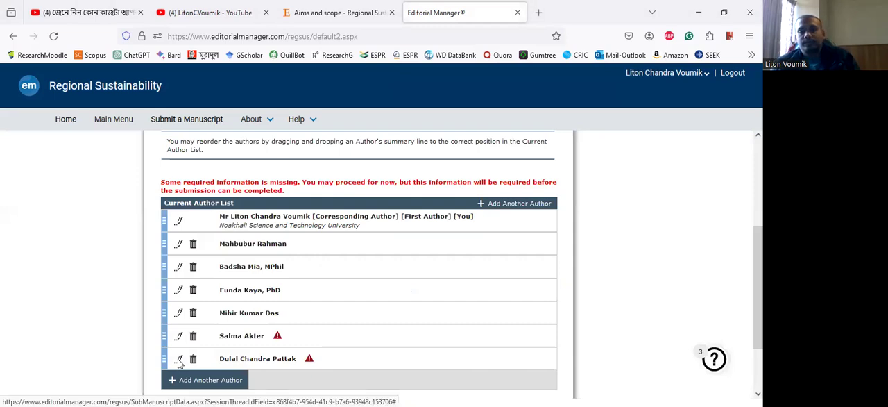
- In the seventh author's details, fill in the author's e-mail address and choose Dhaka University as the institution
{"action": "left_click", "coordinate": [180, 363]}
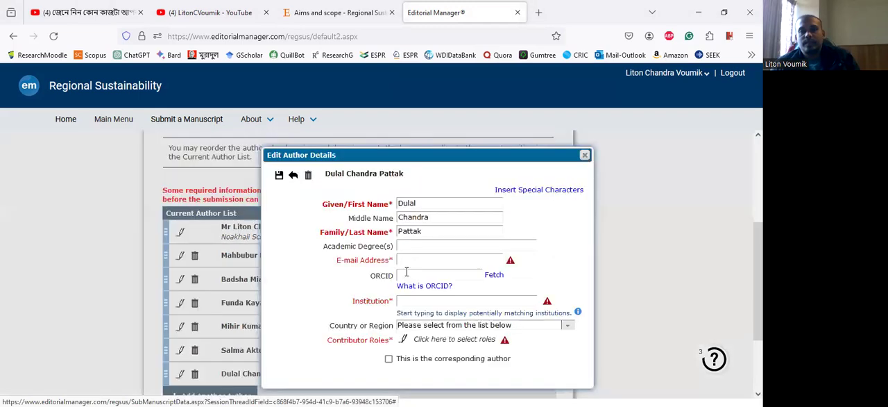
{"action": "left_click", "coordinate": [416, 258]}
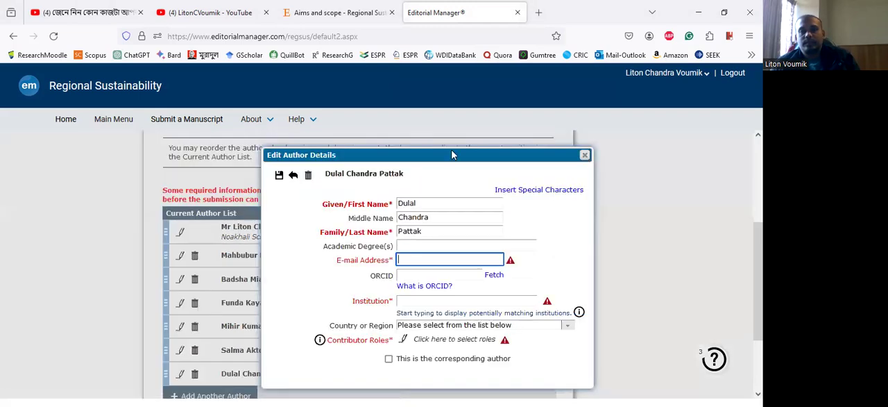
{"action": "right_click", "coordinate": [417, 258]}
{"action": "key", "text": "Return"}
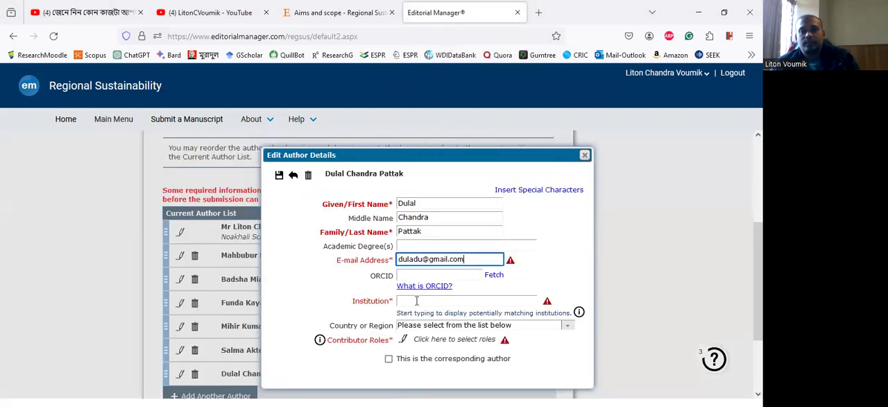
{"action": "left_click", "coordinate": [417, 300]}
{"action": "type", "text": "Dhaka"}
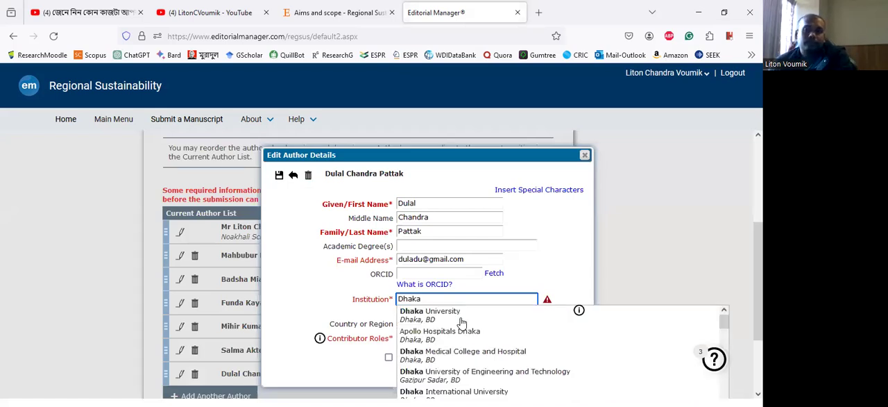
{"action": "key", "text": "Return"}
- Set the seventh author's country to Bangladesh
{"action": "left_click", "coordinate": [435, 325]}
{"action": "scroll", "coordinate": [470, 244], "scroll_direction": "down", "scroll_amount": 5}
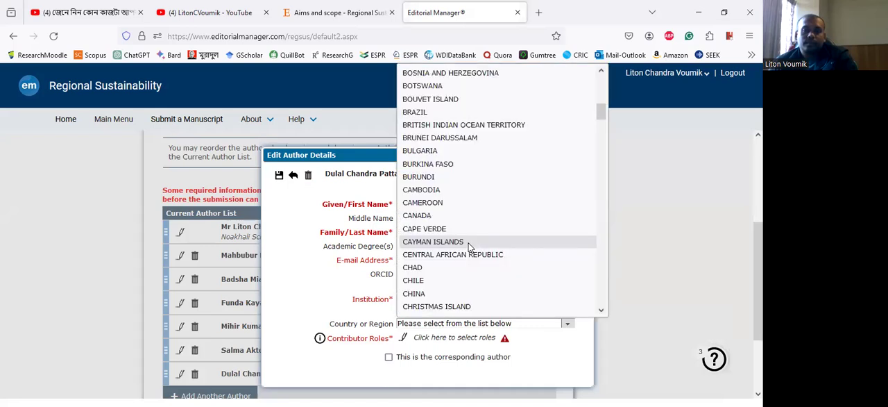
{"action": "scroll", "coordinate": [468, 243], "scroll_direction": "down", "scroll_amount": 3}
{"action": "scroll", "coordinate": [469, 244], "scroll_direction": "down", "scroll_amount": 2}
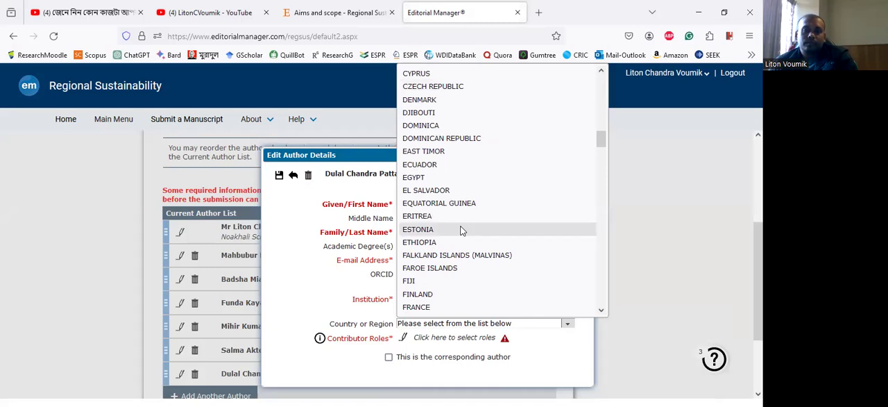
{"action": "scroll", "coordinate": [462, 225], "scroll_direction": "up", "scroll_amount": 9}
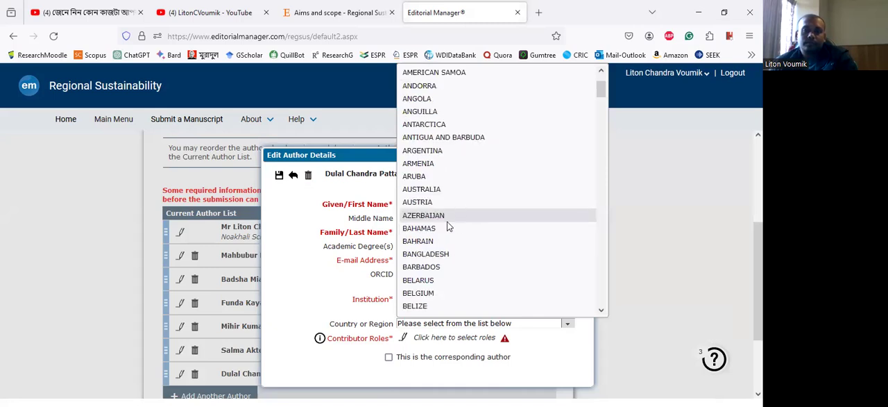
{"action": "left_click", "coordinate": [419, 332]}
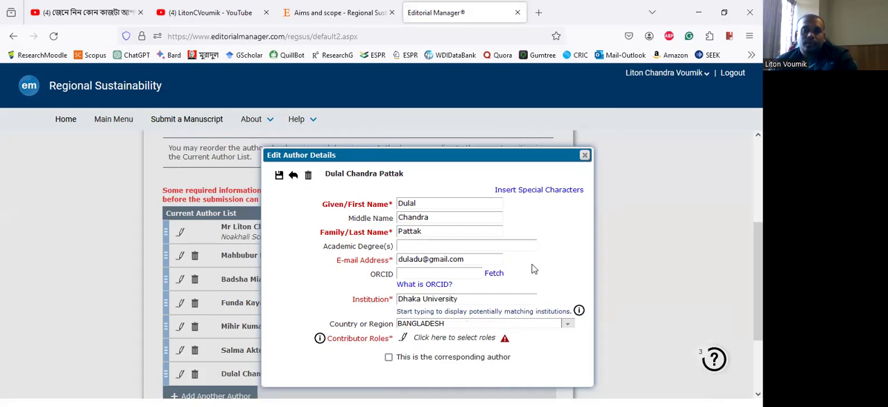
- Assign the seventh author the roles Formal analysis, Funding acquisition and Resources, and save the author's details
{"action": "left_click", "coordinate": [402, 339]}
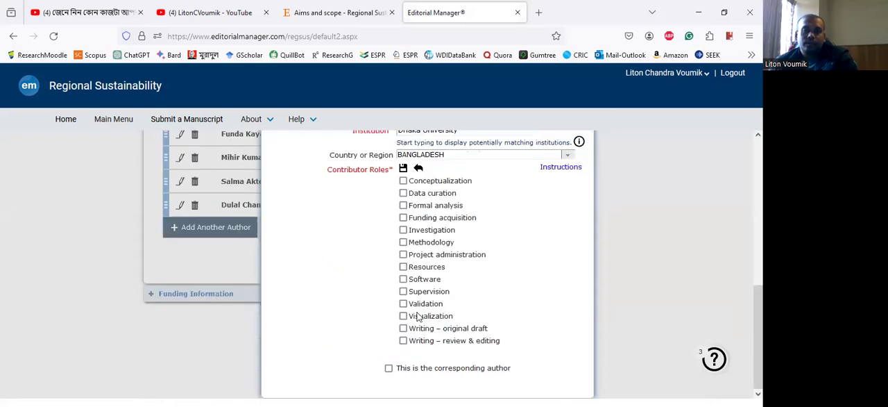
{"action": "left_click", "coordinate": [404, 328]}
{"action": "left_click", "coordinate": [405, 341]}
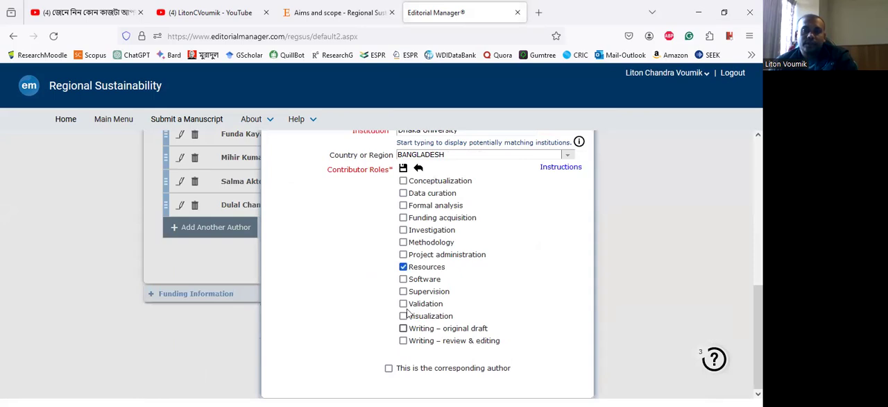
{"action": "left_click", "coordinate": [403, 218]}
{"action": "scroll", "coordinate": [324, 225], "scroll_direction": "up", "scroll_amount": 3}
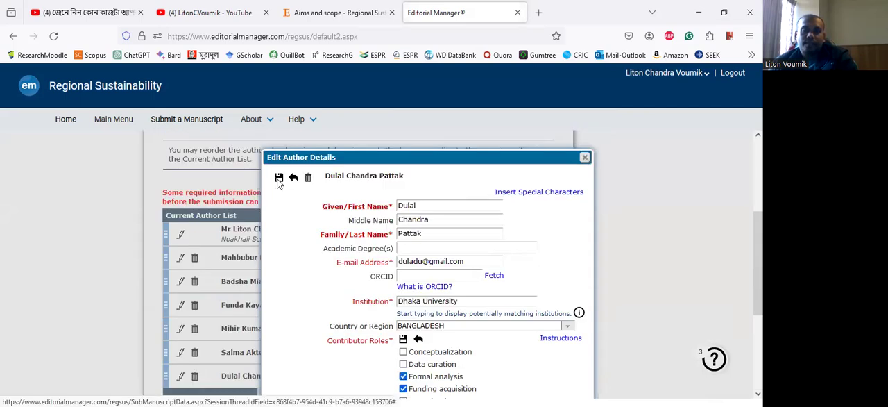
{"action": "left_click", "coordinate": [279, 178]}
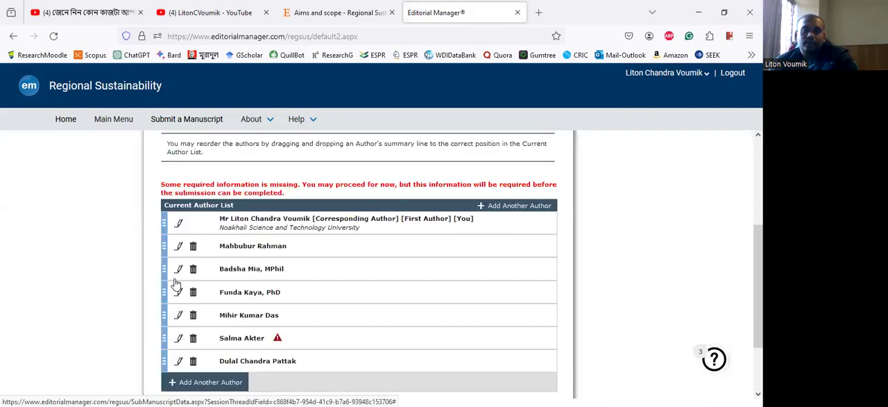
- In the sixth author's details, fill in the author's e-mail address and choose Noakhali Science and Technology University as the institution
{"action": "scroll", "coordinate": [179, 284], "scroll_direction": "down", "scroll_amount": 1}
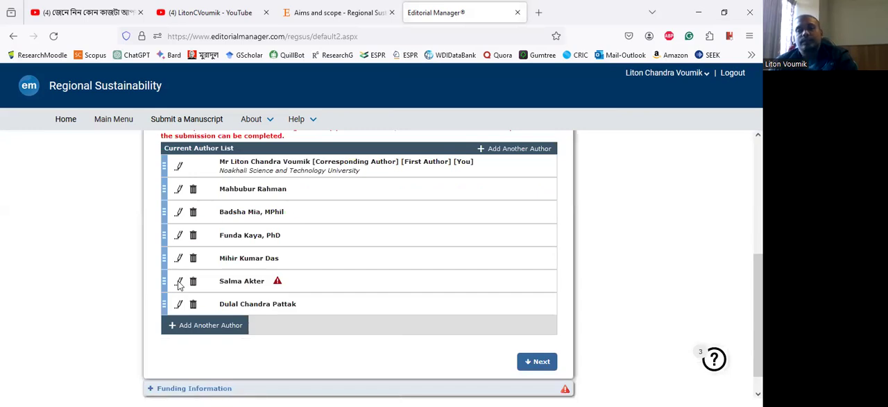
{"action": "left_click", "coordinate": [179, 282]}
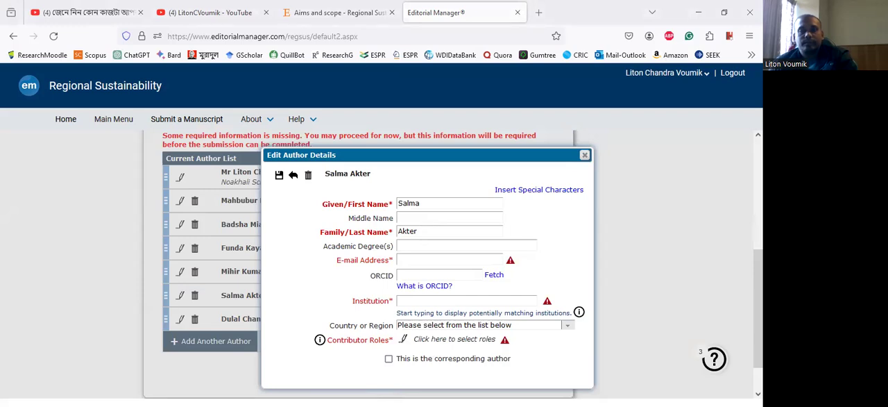
{"action": "left_click", "coordinate": [413, 259]}
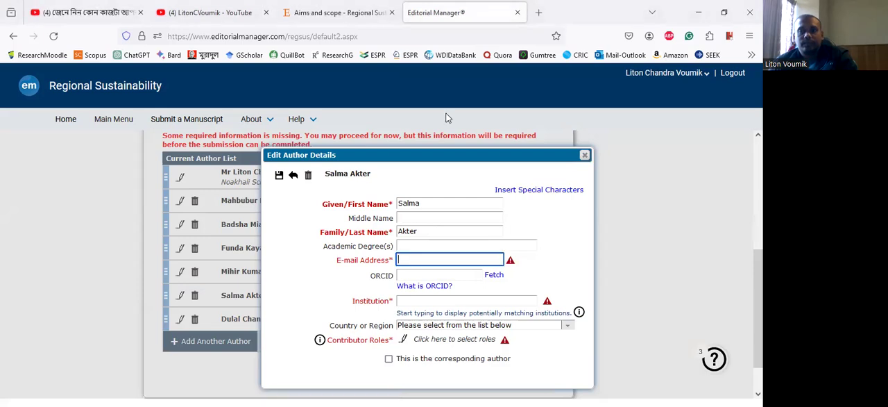
{"action": "key", "text": "ctrl+v"}
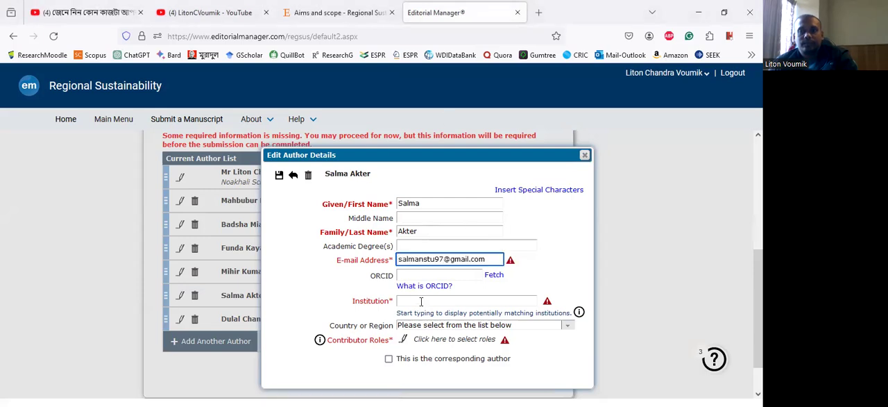
{"action": "left_click", "coordinate": [417, 299]}
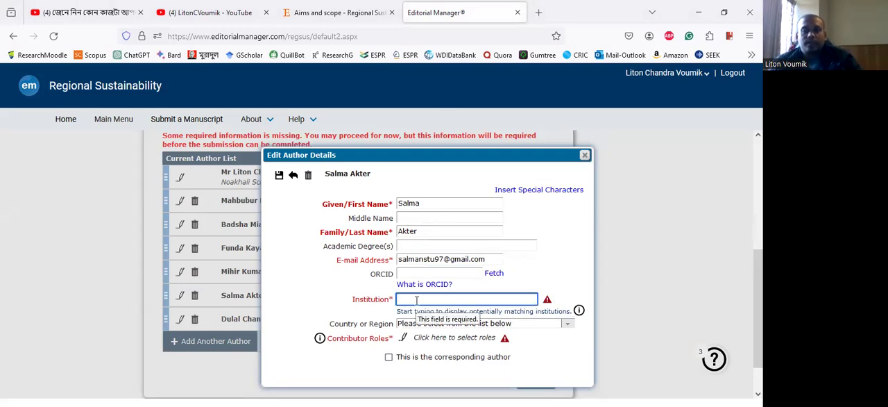
{"action": "type", "text": "Noakhali"}
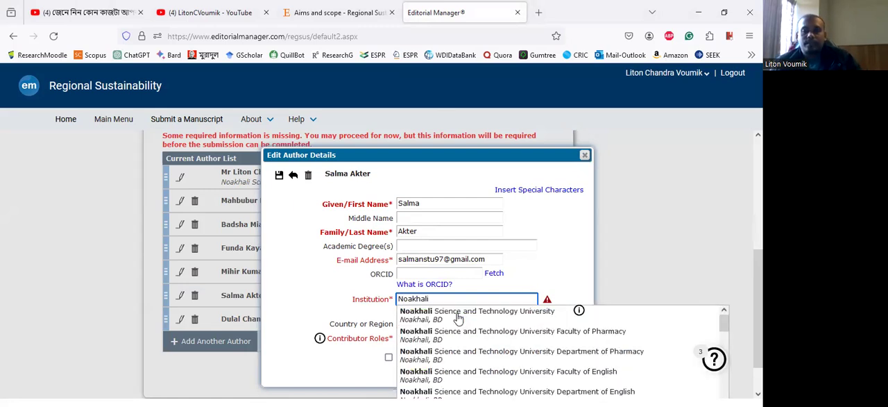
{"action": "left_click", "coordinate": [452, 326]}
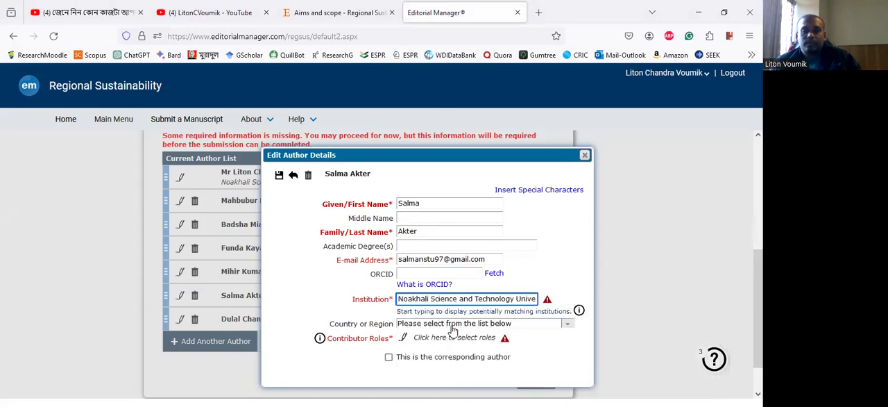
- Set the sixth author's country to Bangladesh
{"action": "left_click", "coordinate": [458, 323]}
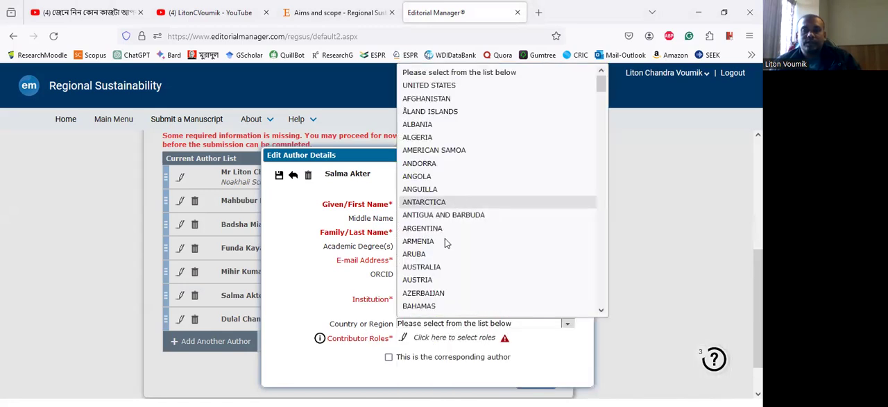
{"action": "scroll", "coordinate": [445, 241], "scroll_direction": "down", "scroll_amount": 5}
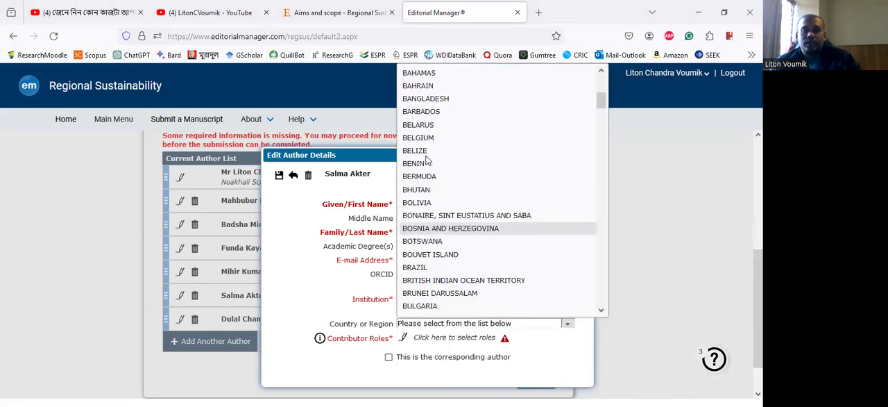
{"action": "left_click", "coordinate": [405, 340]}
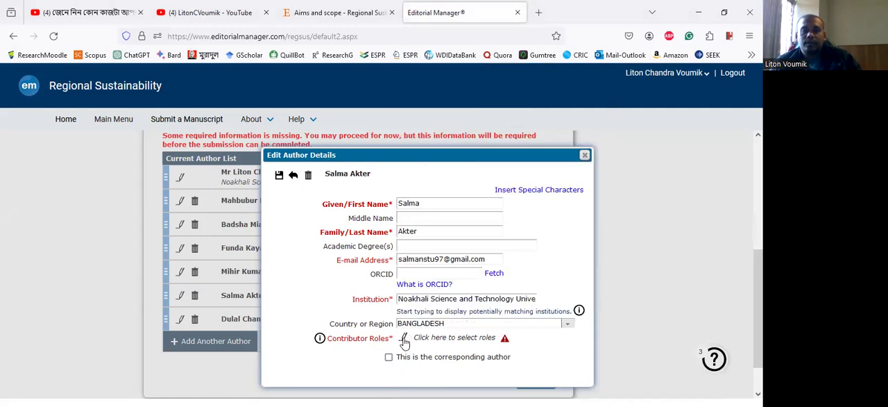
- Assign the sixth author the roles Investigation, Resources, Validation and Visualization, and save the author's details
{"action": "left_click", "coordinate": [405, 340]}
{"action": "scroll", "coordinate": [404, 347], "scroll_direction": "down", "scroll_amount": 3}
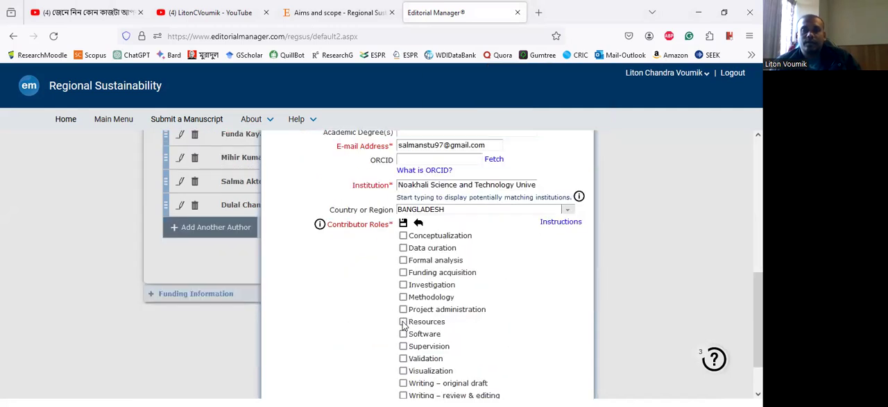
{"action": "left_click", "coordinate": [473, 320]}
{"action": "scroll", "coordinate": [485, 306], "scroll_direction": "down", "scroll_amount": 1}
{"action": "left_click", "coordinate": [403, 303]}
{"action": "left_click", "coordinate": [403, 316]}
{"action": "left_click", "coordinate": [403, 230]}
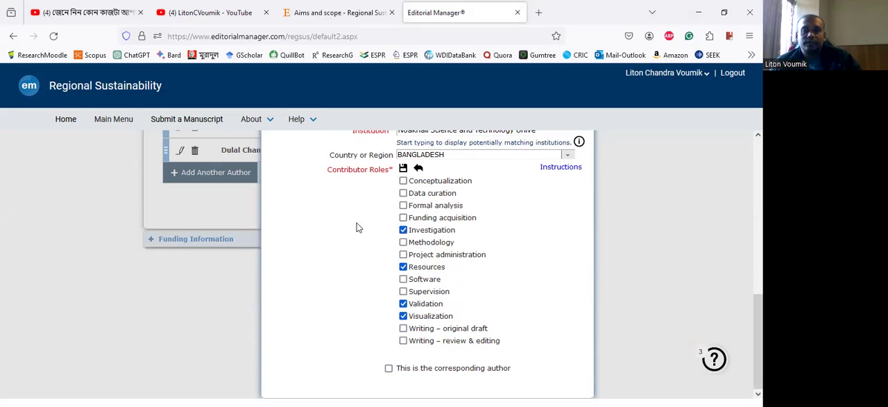
{"action": "scroll", "coordinate": [309, 212], "scroll_direction": "up", "scroll_amount": 2}
{"action": "scroll", "coordinate": [315, 219], "scroll_direction": "up", "scroll_amount": 4}
{"action": "left_click", "coordinate": [279, 292]}
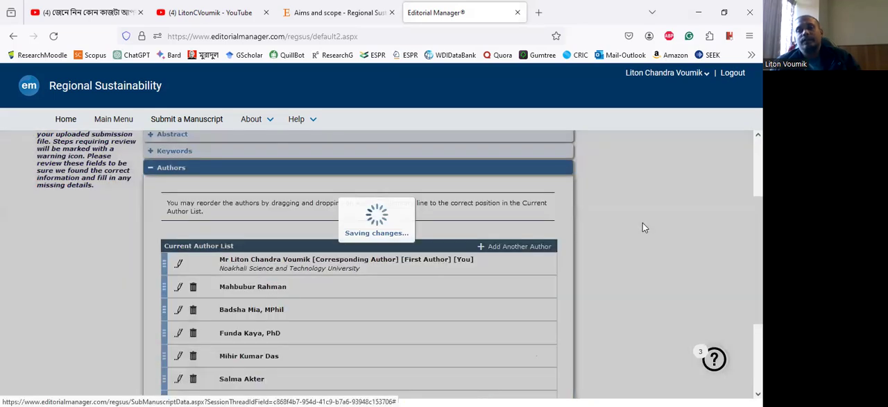
- Set the fifth author's academic degree to PhD and save the author's details
{"action": "scroll", "coordinate": [488, 306], "scroll_direction": "down", "scroll_amount": 3}
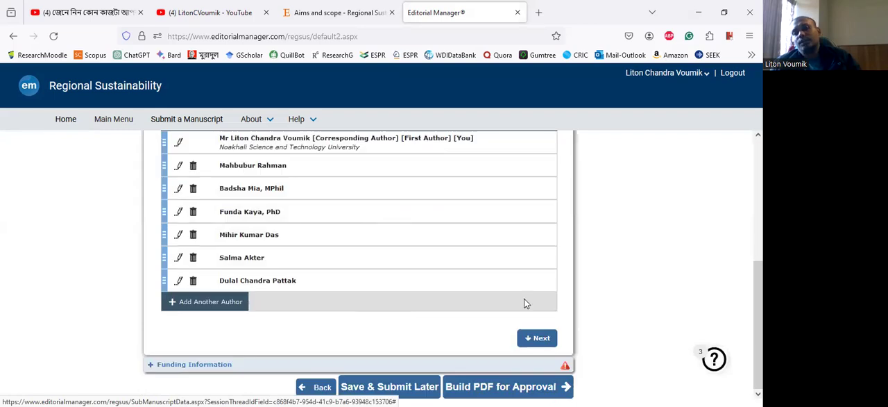
{"action": "scroll", "coordinate": [526, 303], "scroll_direction": "up", "scroll_amount": 2}
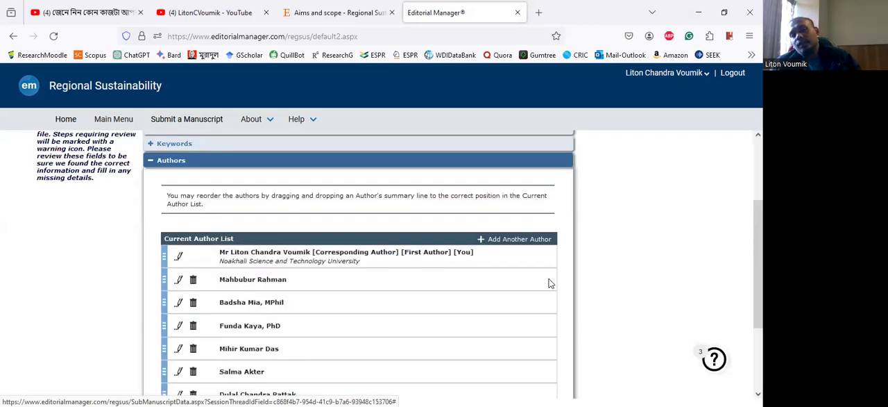
{"action": "scroll", "coordinate": [389, 270], "scroll_direction": "down", "scroll_amount": 2}
{"action": "scroll", "coordinate": [208, 247], "scroll_direction": "down", "scroll_amount": 1}
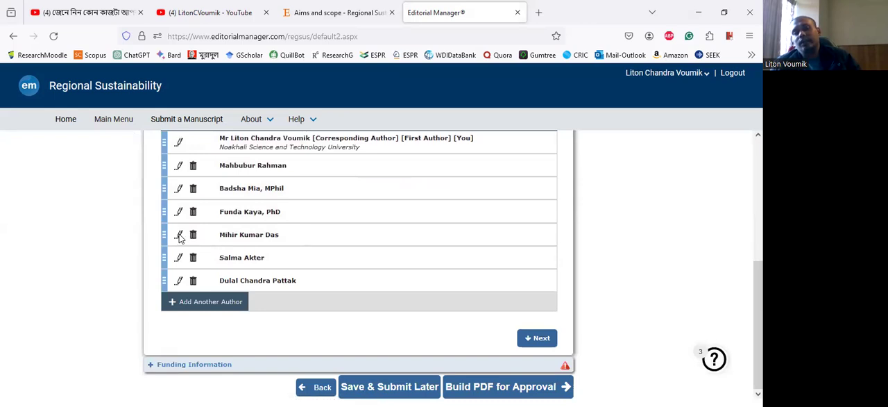
{"action": "left_click", "coordinate": [179, 235]}
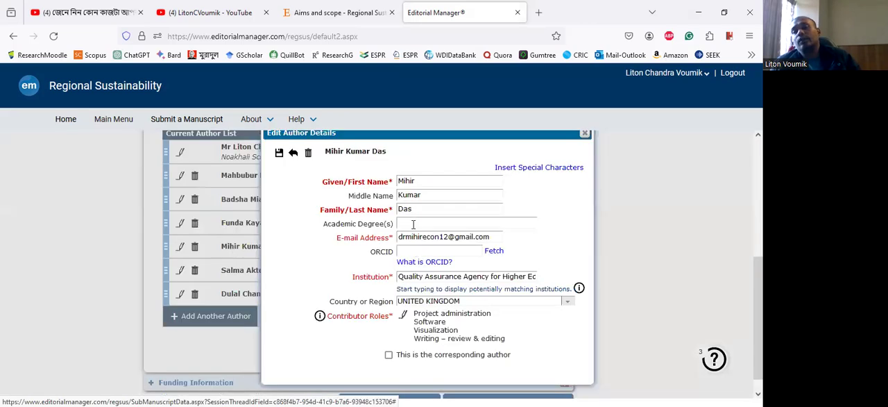
{"action": "left_click", "coordinate": [413, 224]}
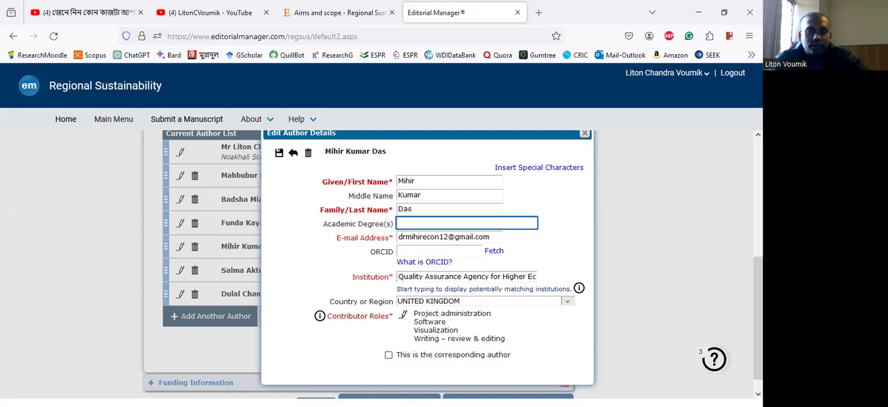
{"action": "type", "text": "Ph"}
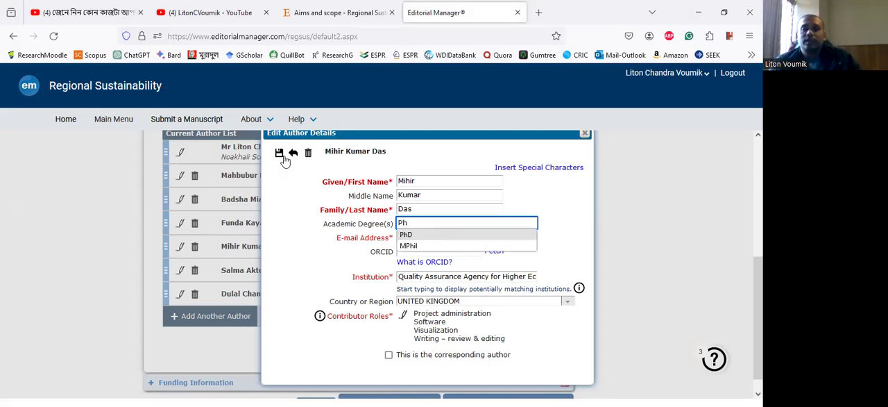
{"action": "type", "text": "D"}
{"action": "left_click", "coordinate": [279, 154]}
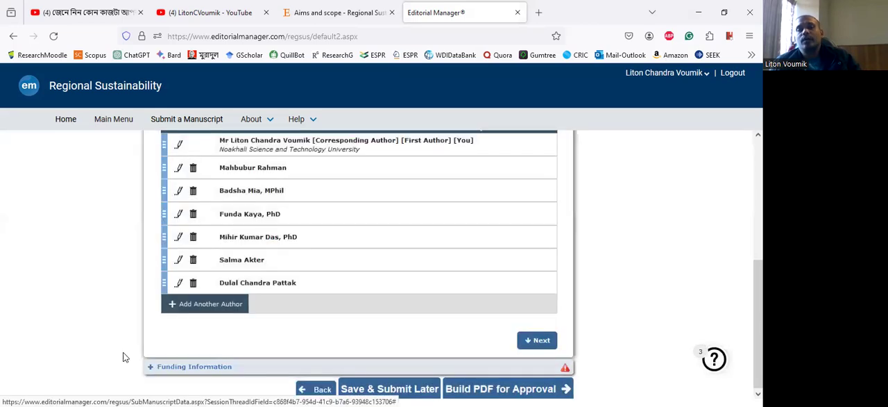
- In the funding information section, declare that funding information is not available
{"action": "scroll", "coordinate": [209, 333], "scroll_direction": "down", "scroll_amount": 3}
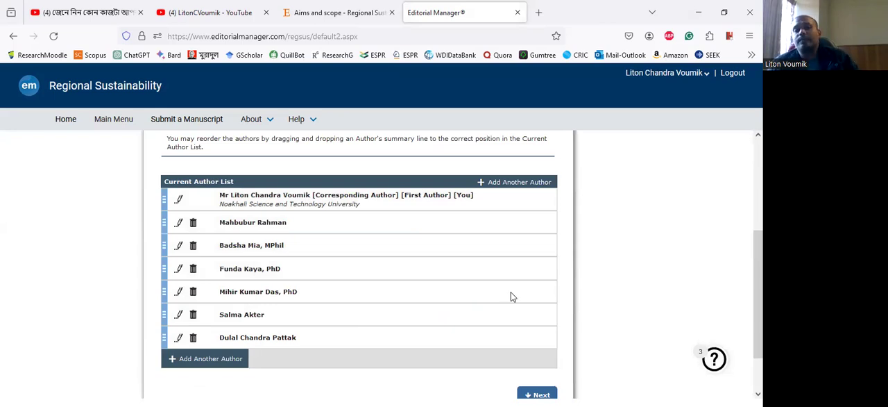
{"action": "scroll", "coordinate": [421, 269], "scroll_direction": "down", "scroll_amount": 2}
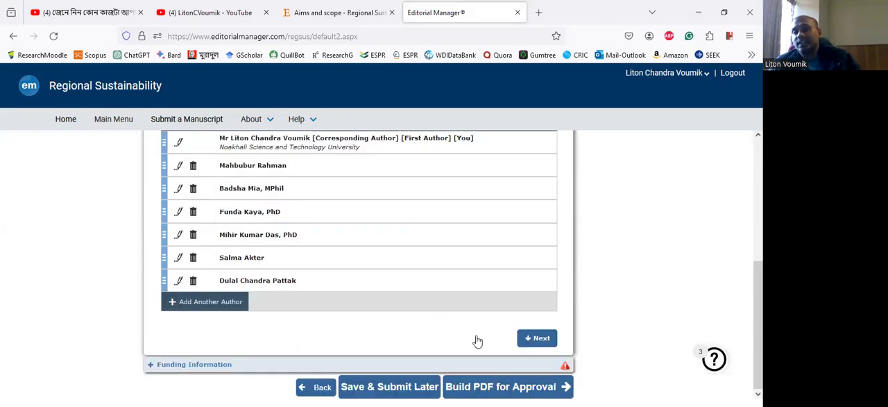
{"action": "left_click", "coordinate": [215, 367]}
{"action": "scroll", "coordinate": [416, 291], "scroll_direction": "down", "scroll_amount": 2}
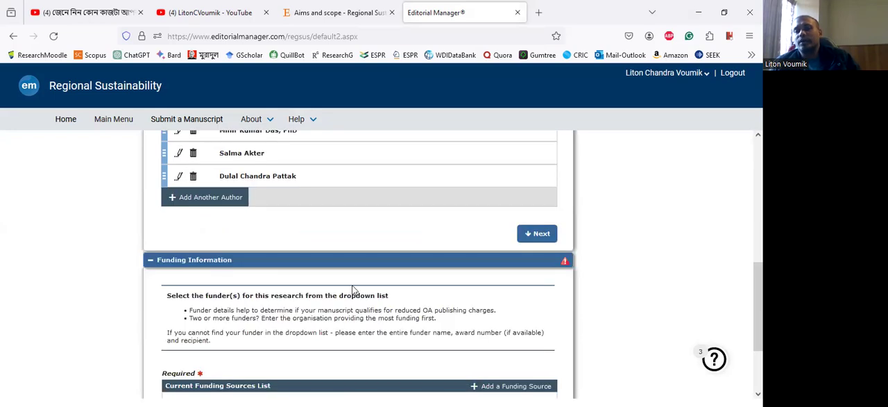
{"action": "scroll", "coordinate": [158, 357], "scroll_direction": "down", "scroll_amount": 2}
{"action": "left_click", "coordinate": [167, 353]}
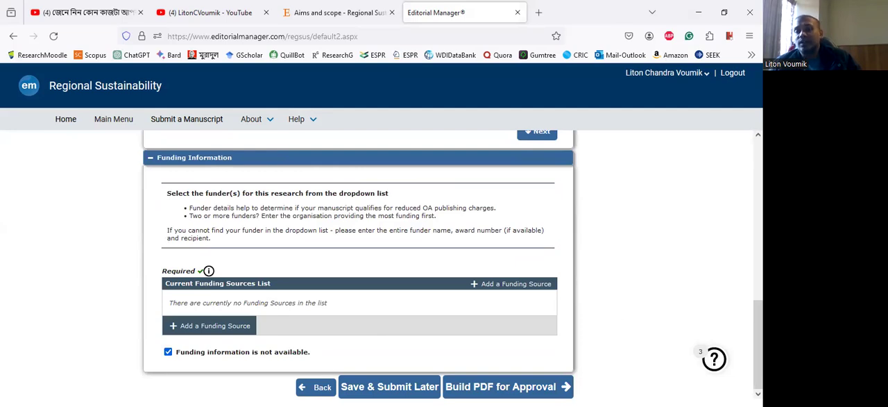
- Build the submission's PDF for approval, complete the publishing options and proceed
{"action": "scroll", "coordinate": [537, 333], "scroll_direction": "up", "scroll_amount": 1}
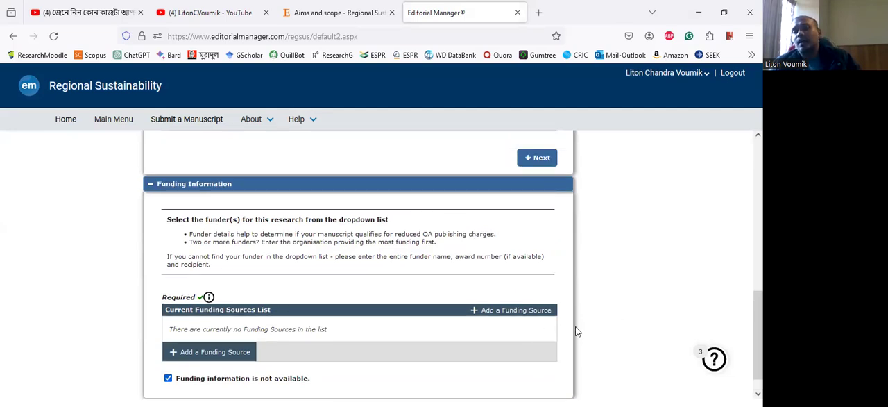
{"action": "scroll", "coordinate": [576, 329], "scroll_direction": "down", "scroll_amount": 1}
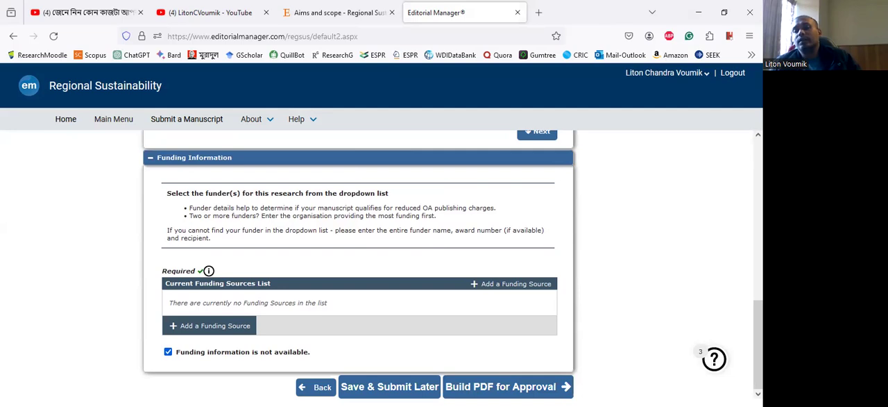
{"action": "left_click", "coordinate": [516, 386]}
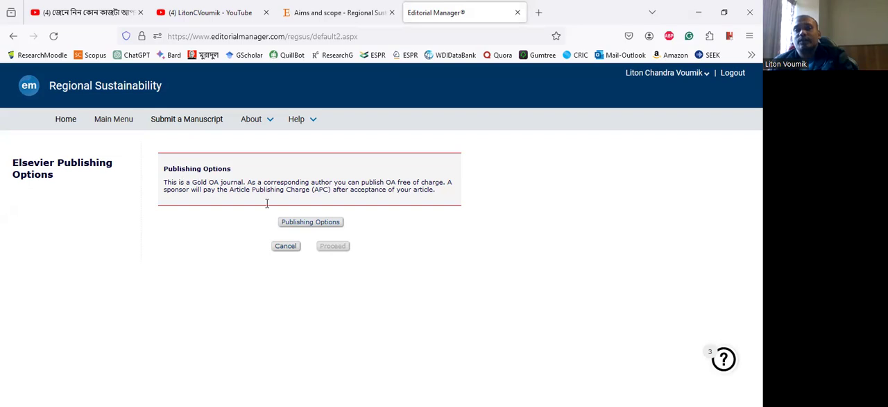
{"action": "left_click", "coordinate": [311, 223]}
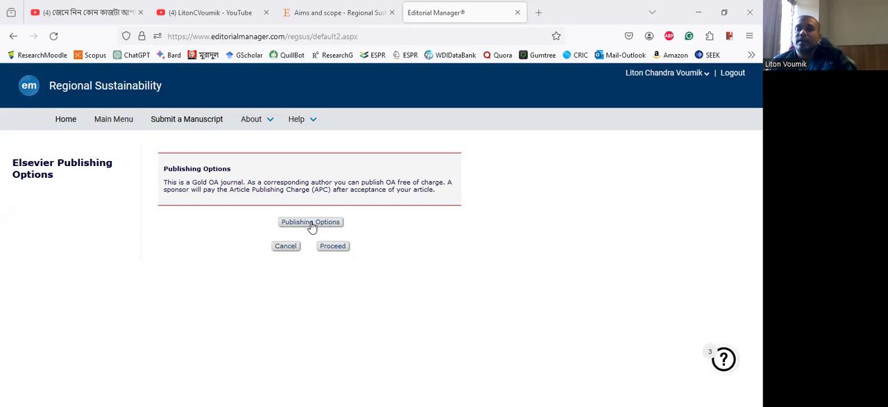
{"action": "left_click", "coordinate": [334, 245]}
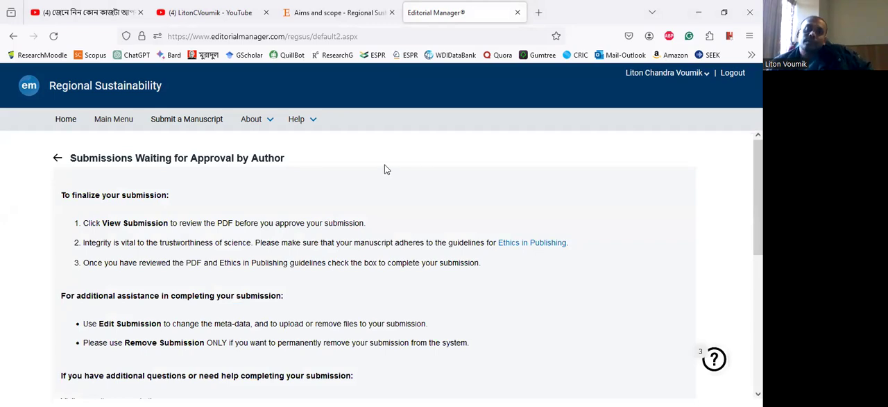
- Accept the Ethics in Publishing guidelines for the submission waiting for approval
{"action": "scroll", "coordinate": [307, 173], "scroll_direction": "down", "scroll_amount": 3}
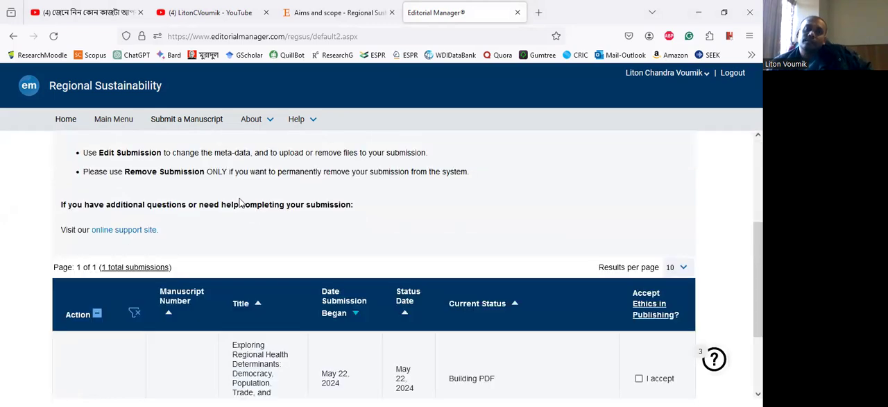
{"action": "scroll", "coordinate": [239, 202], "scroll_direction": "up", "scroll_amount": 2}
{"action": "scroll", "coordinate": [256, 242], "scroll_direction": "down", "scroll_amount": 4}
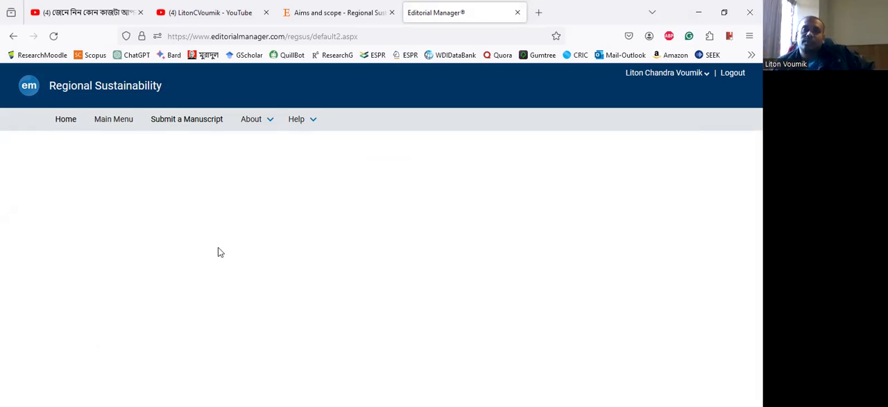
{"action": "scroll", "coordinate": [565, 226], "scroll_direction": "down", "scroll_amount": 5}
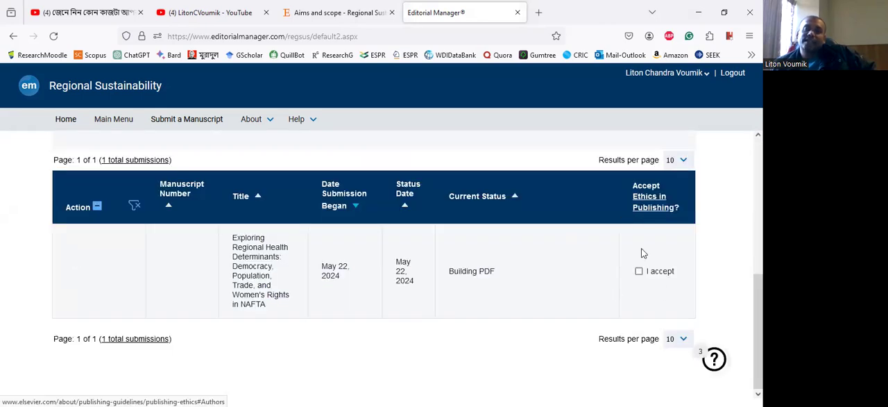
{"action": "left_click", "coordinate": [639, 271]}
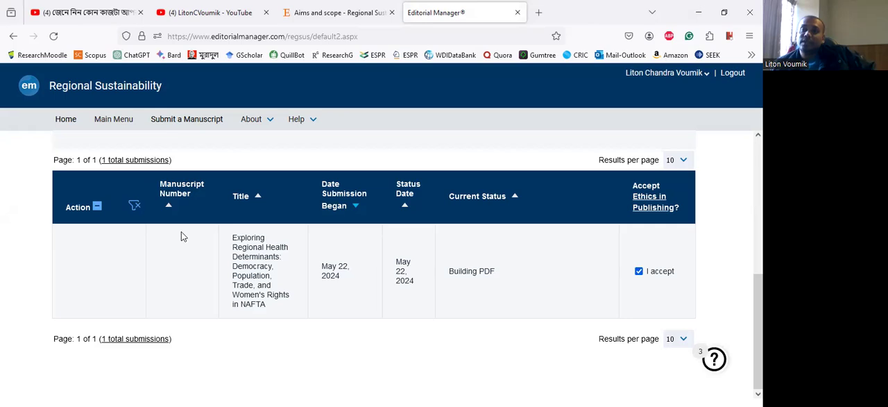
- Reread the finalisation instructions and request a view of the submission waiting for approval
{"action": "scroll", "coordinate": [402, 218], "scroll_direction": "up", "scroll_amount": 3}
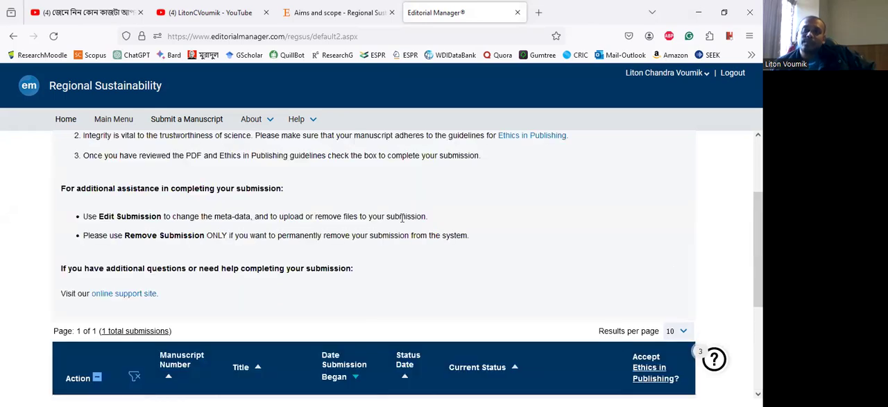
{"action": "scroll", "coordinate": [402, 220], "scroll_direction": "up", "scroll_amount": 1}
{"action": "scroll", "coordinate": [401, 220], "scroll_direction": "down", "scroll_amount": 3}
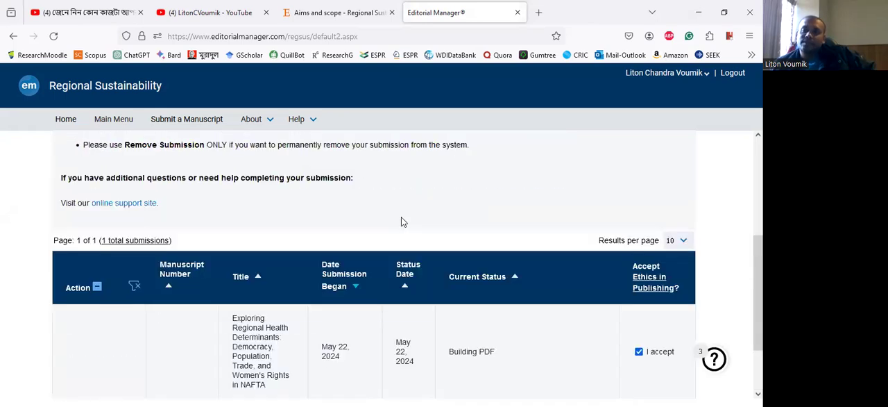
{"action": "scroll", "coordinate": [401, 222], "scroll_direction": "down", "scroll_amount": 1}
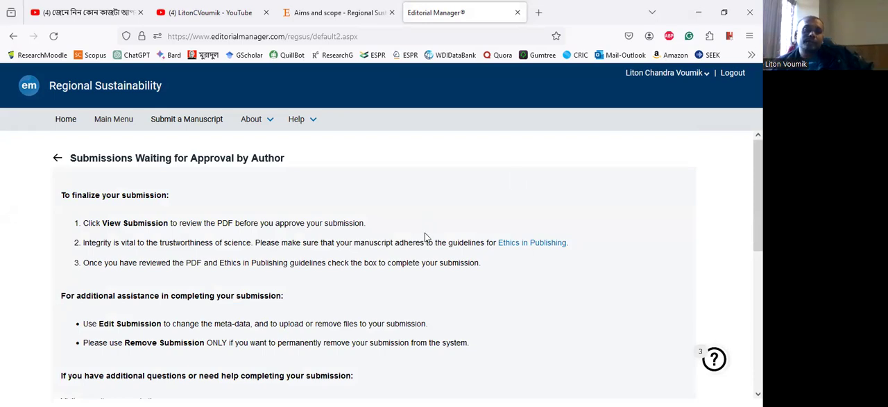
{"action": "scroll", "coordinate": [425, 236], "scroll_direction": "down", "scroll_amount": 3}
{"action": "scroll", "coordinate": [674, 225], "scroll_direction": "down", "scroll_amount": 2}
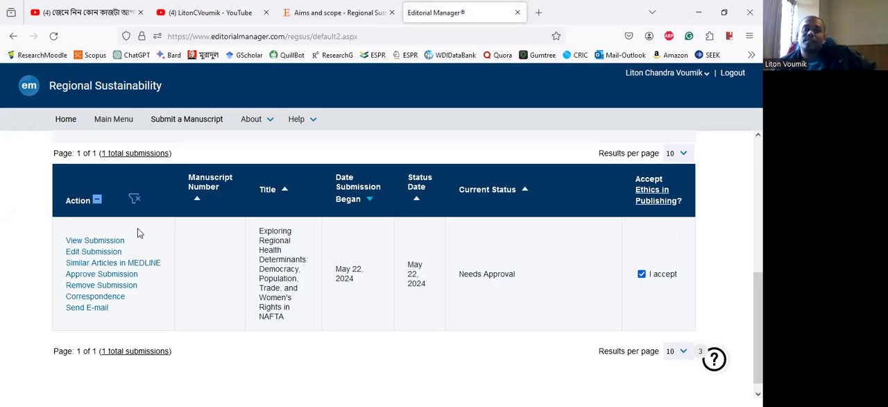
{"action": "left_click", "coordinate": [97, 240]}
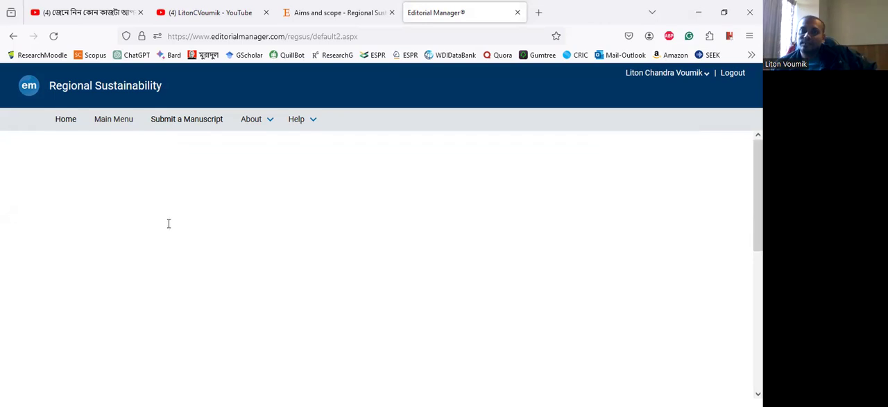
- Try the submission's e-mail option, and open the built manuscript PDF for review
{"action": "scroll", "coordinate": [129, 252], "scroll_direction": "down", "scroll_amount": 5}
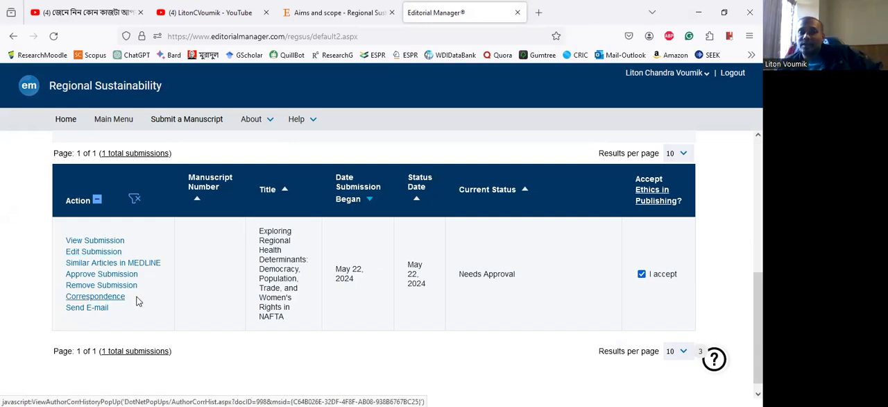
{"action": "left_click", "coordinate": [93, 310]}
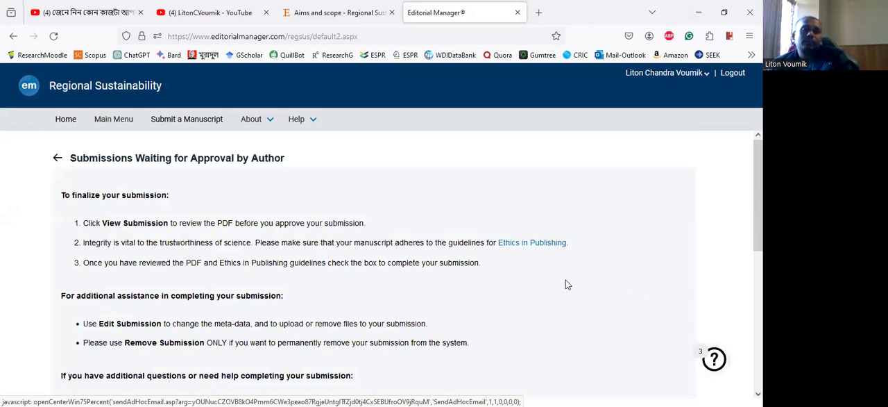
{"action": "scroll", "coordinate": [565, 281], "scroll_direction": "down", "scroll_amount": 3}
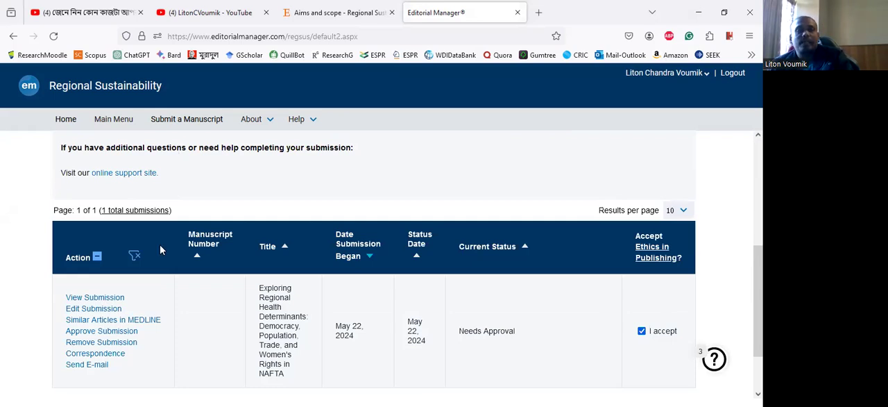
{"action": "left_click", "coordinate": [104, 298]}
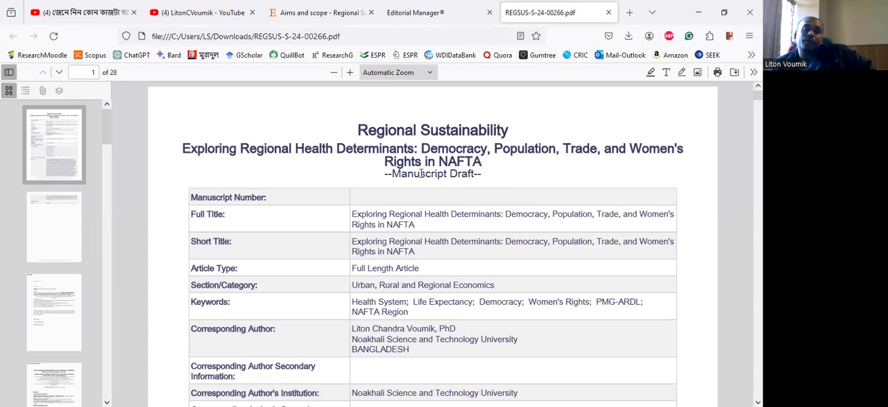
- Examine the manuscript PDF's cover page, checking the title, article type, keywords, author order and abstract
{"action": "scroll", "coordinate": [375, 170], "scroll_direction": "down", "scroll_amount": 3}
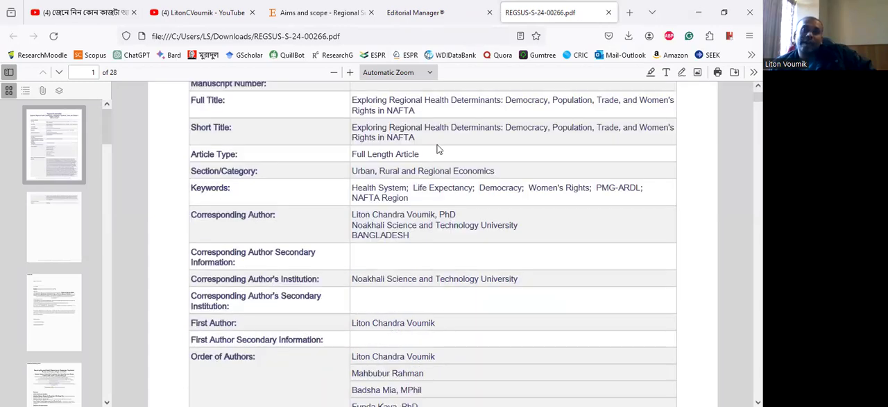
{"action": "scroll", "coordinate": [438, 149], "scroll_direction": "up", "scroll_amount": 2}
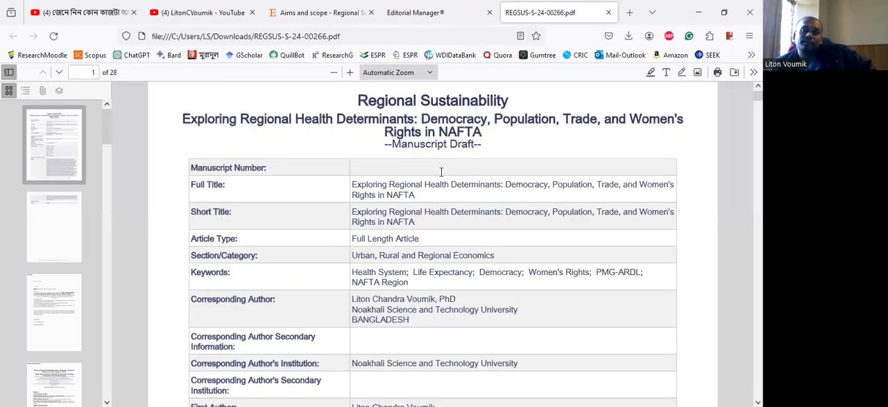
{"action": "scroll", "coordinate": [441, 171], "scroll_direction": "down", "scroll_amount": 2}
{"action": "scroll", "coordinate": [441, 173], "scroll_direction": "up", "scroll_amount": 1}
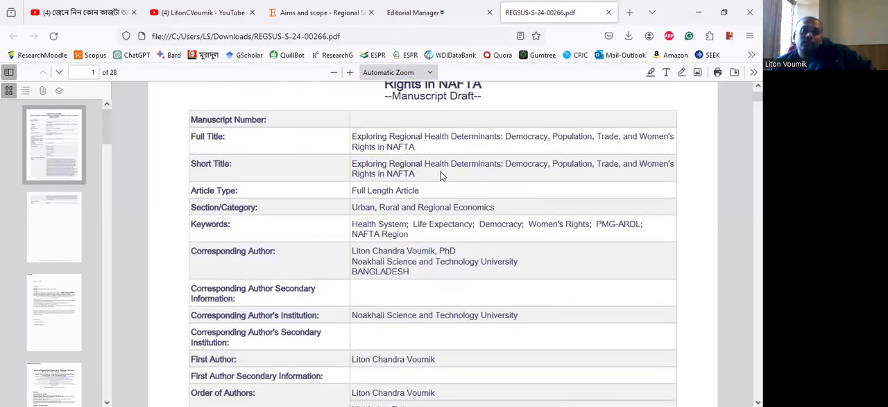
{"action": "scroll", "coordinate": [442, 175], "scroll_direction": "down", "scroll_amount": 1}
{"action": "scroll", "coordinate": [442, 171], "scroll_direction": "down", "scroll_amount": 6}
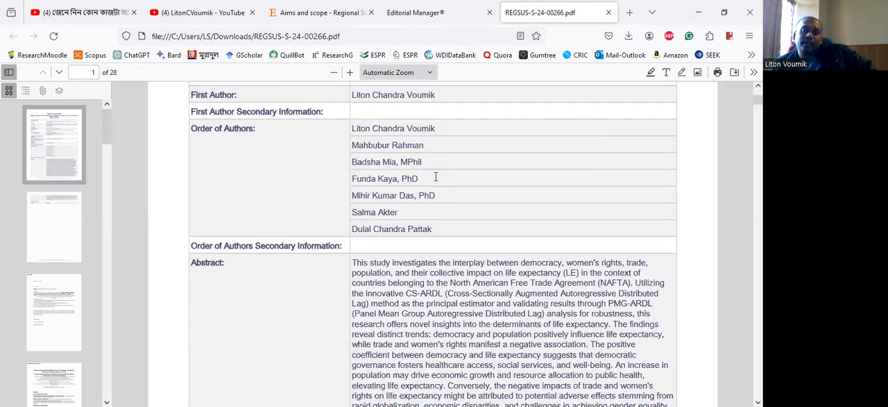
{"action": "scroll", "coordinate": [435, 178], "scroll_direction": "up", "scroll_amount": 8}
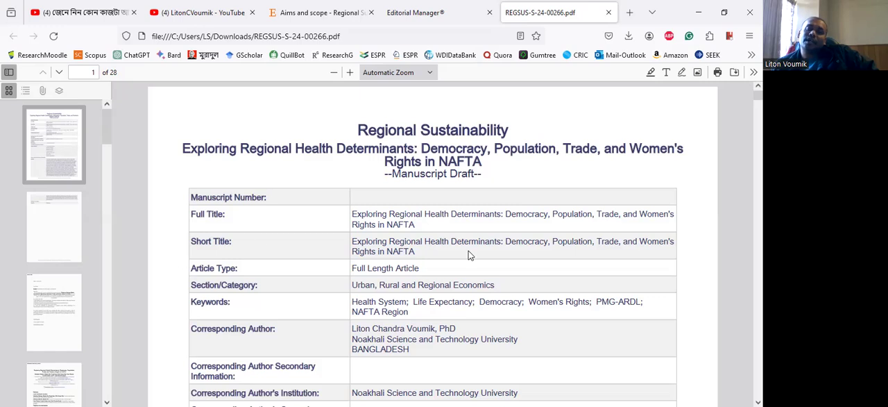
{"action": "left_click_drag", "start_coordinate": [365, 251], "coordinate": [441, 255]}
{"action": "left_click", "coordinate": [441, 255]}
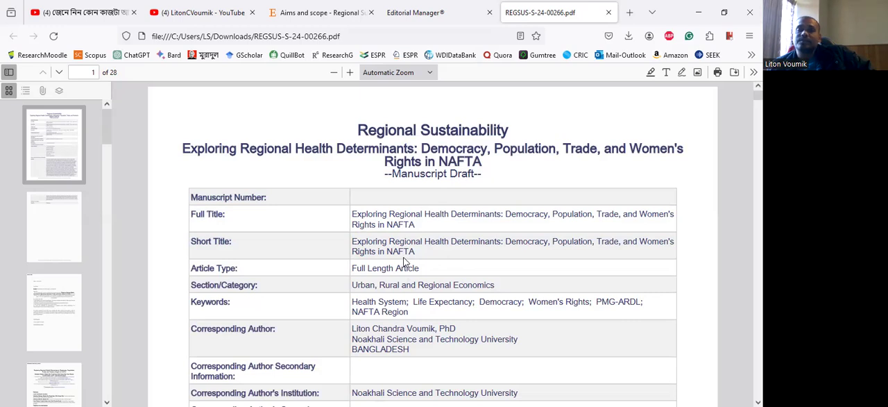
- Examine the manuscript PDF's cover page data, author order, abstract, cover letter and declaration page with its funding and conflict-of-interest statements
{"action": "scroll", "coordinate": [422, 255], "scroll_direction": "down", "scroll_amount": 2}
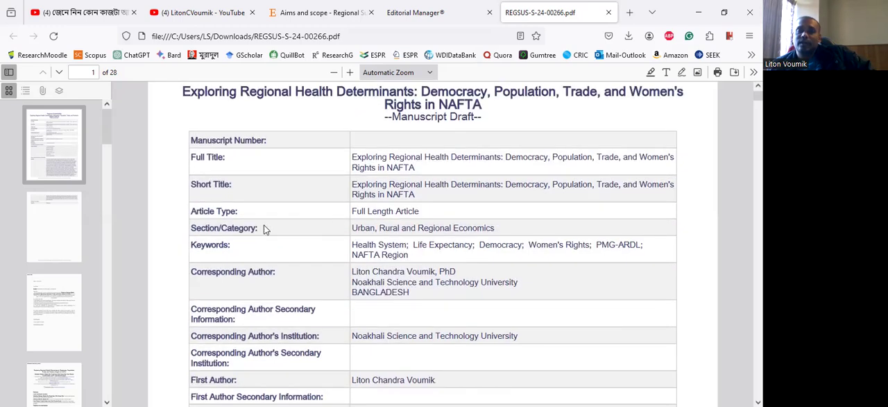
{"action": "scroll", "coordinate": [263, 227], "scroll_direction": "down", "scroll_amount": 5}
{"action": "scroll", "coordinate": [388, 255], "scroll_direction": "up", "scroll_amount": 1}
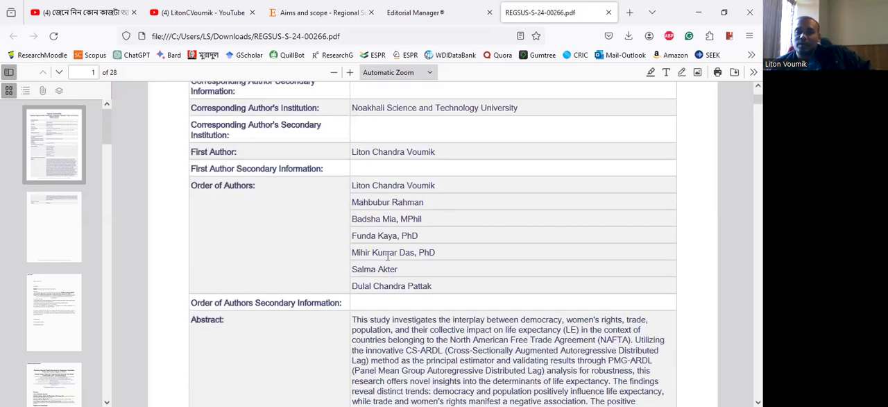
{"action": "scroll", "coordinate": [387, 255], "scroll_direction": "down", "scroll_amount": 4}
{"action": "scroll", "coordinate": [458, 239], "scroll_direction": "up", "scroll_amount": 1}
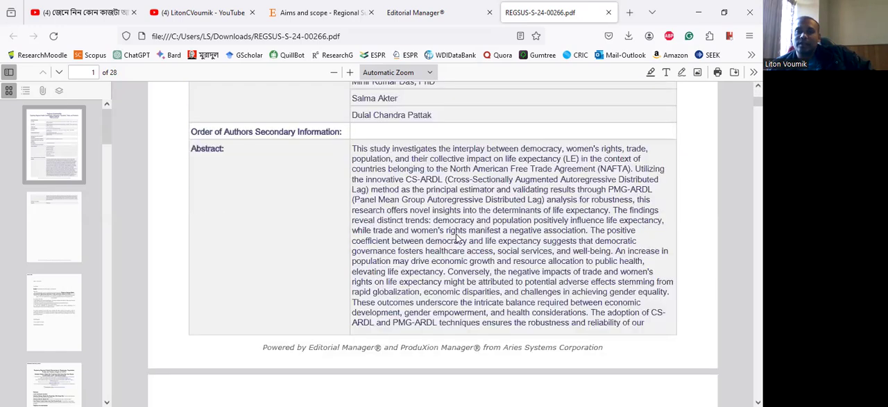
{"action": "scroll", "coordinate": [458, 239], "scroll_direction": "down", "scroll_amount": 10}
{"action": "scroll", "coordinate": [458, 238], "scroll_direction": "down", "scroll_amount": 3}
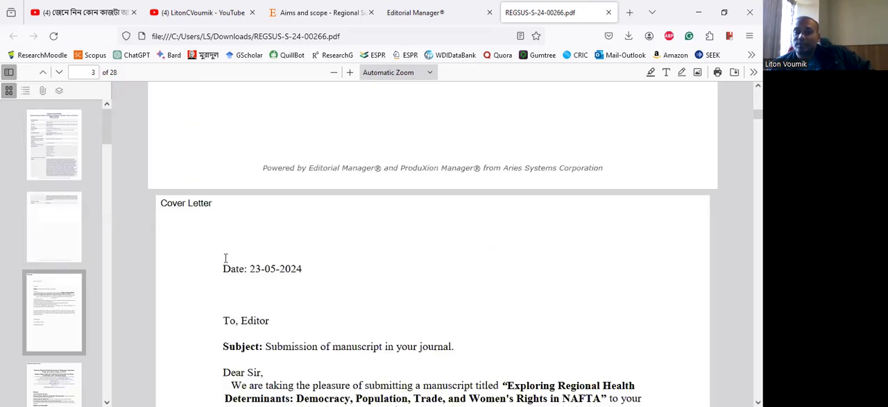
{"action": "scroll", "coordinate": [391, 230], "scroll_direction": "down", "scroll_amount": 5}
{"action": "scroll", "coordinate": [386, 242], "scroll_direction": "down", "scroll_amount": 4}
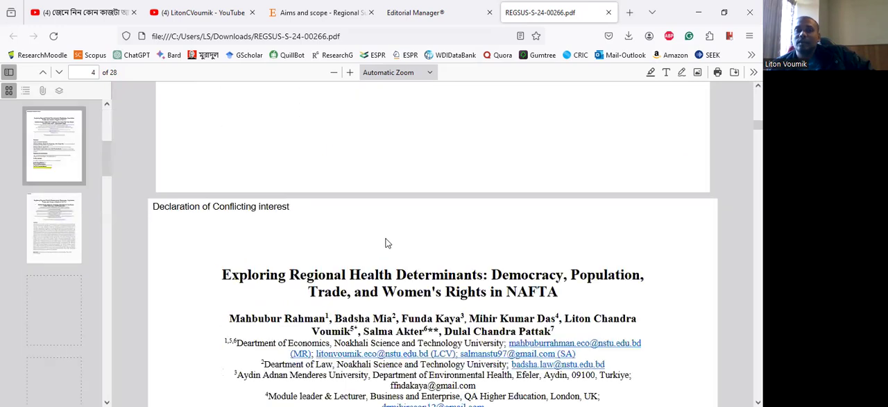
{"action": "scroll", "coordinate": [387, 243], "scroll_direction": "down", "scroll_amount": 2}
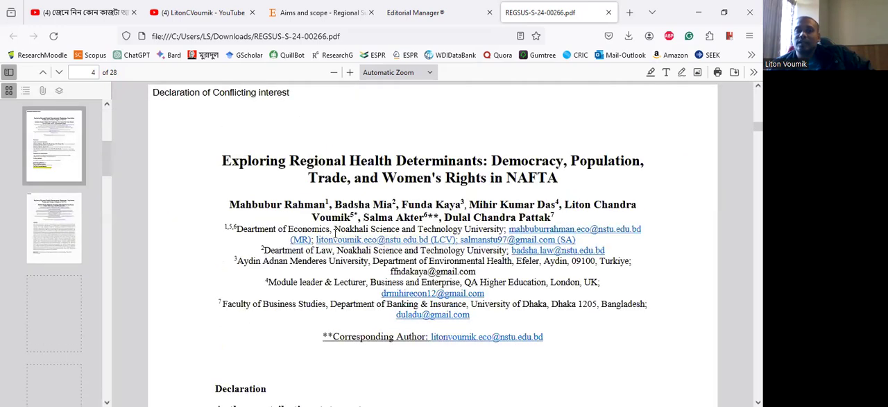
{"action": "scroll", "coordinate": [337, 236], "scroll_direction": "down", "scroll_amount": 4}
{"action": "scroll", "coordinate": [428, 254], "scroll_direction": "down", "scroll_amount": 3}
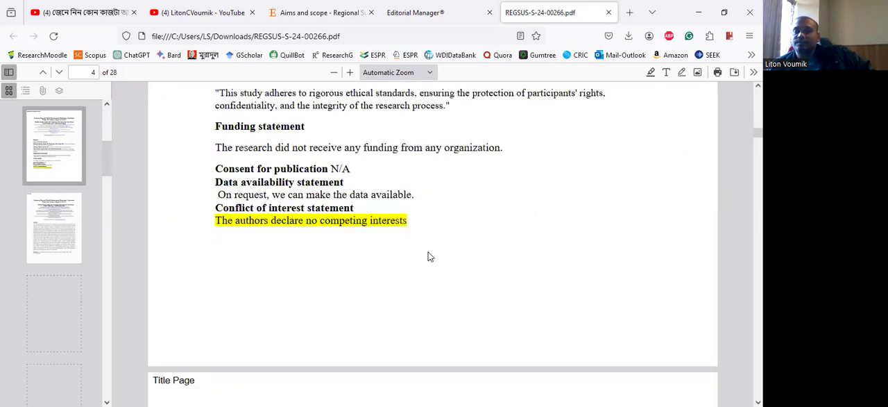
- Examine the PDF's title page and keywords, and read on through the manuscript without author information as far as page 10
{"action": "scroll", "coordinate": [426, 252], "scroll_direction": "down", "scroll_amount": 5}
{"action": "scroll", "coordinate": [381, 195], "scroll_direction": "down", "scroll_amount": 3}
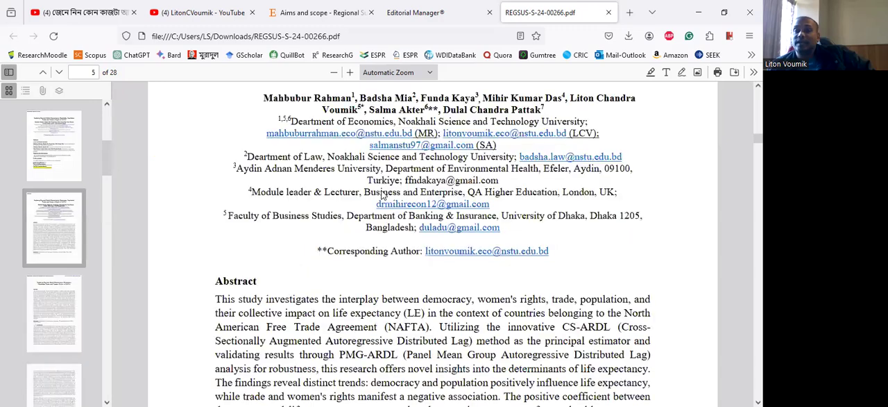
{"action": "scroll", "coordinate": [518, 286], "scroll_direction": "down", "scroll_amount": 5}
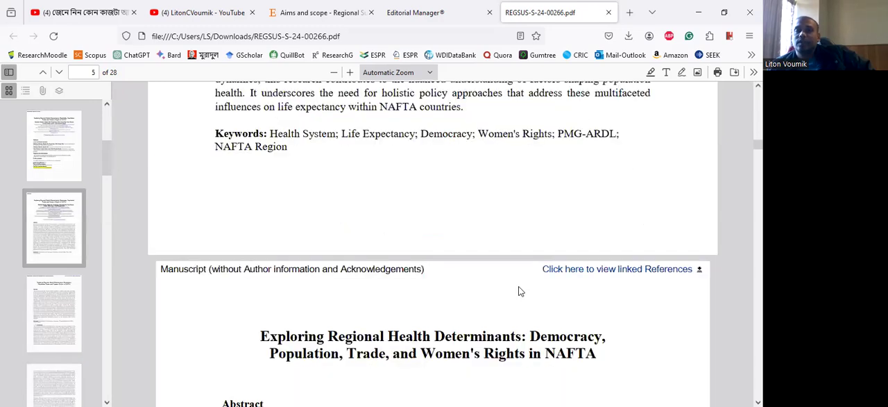
{"action": "scroll", "coordinate": [427, 177], "scroll_direction": "down", "scroll_amount": 2}
{"action": "scroll", "coordinate": [432, 189], "scroll_direction": "down", "scroll_amount": 5}
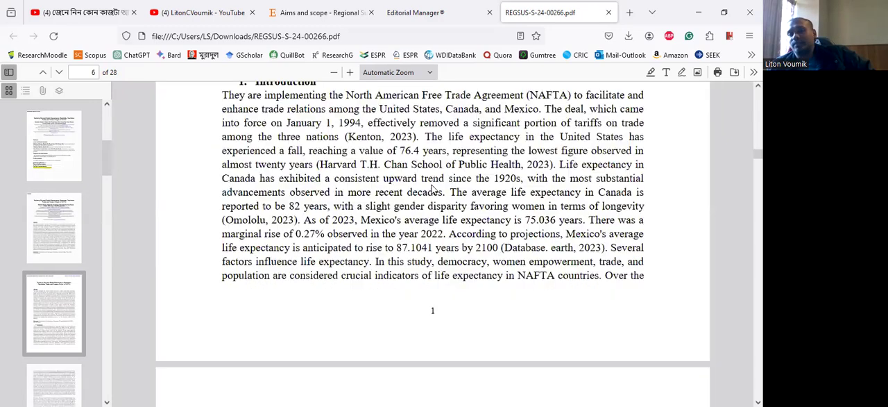
{"action": "scroll", "coordinate": [436, 188], "scroll_direction": "down", "scroll_amount": 5}
{"action": "scroll", "coordinate": [438, 183], "scroll_direction": "down", "scroll_amount": 5}
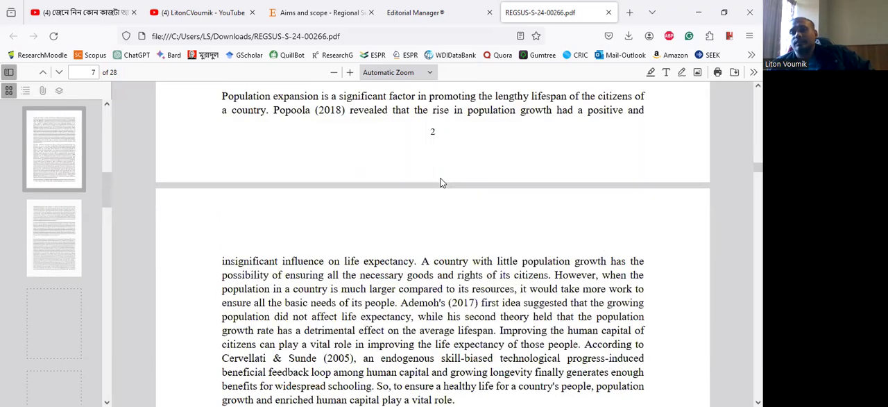
{"action": "scroll", "coordinate": [442, 179], "scroll_direction": "down", "scroll_amount": 15}
{"action": "scroll", "coordinate": [451, 174], "scroll_direction": "down", "scroll_amount": 15}
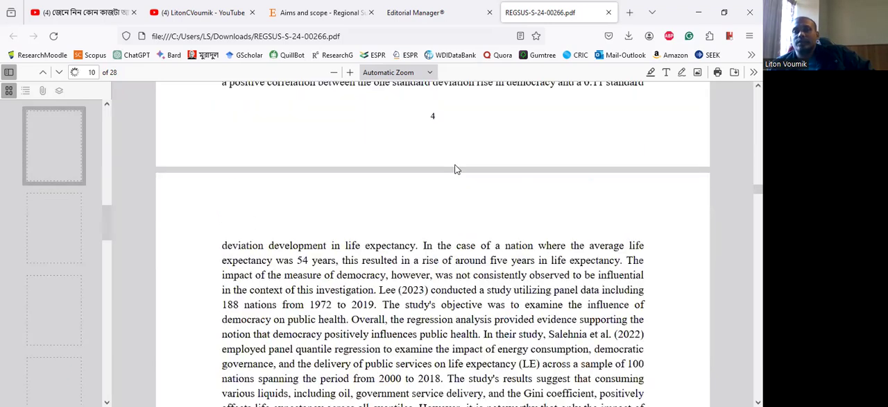
- Switch back to Editorial Manager and try to approve the submission waiting for approval
{"action": "left_click", "coordinate": [433, 18]}
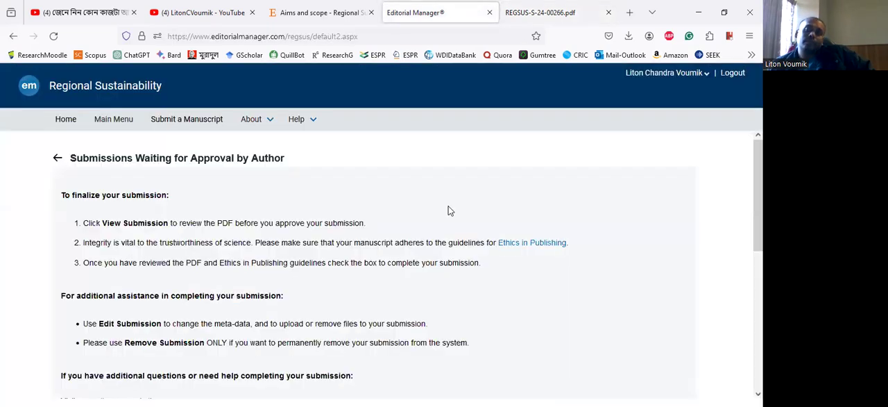
{"action": "scroll", "coordinate": [25, 321], "scroll_direction": "down", "scroll_amount": 3}
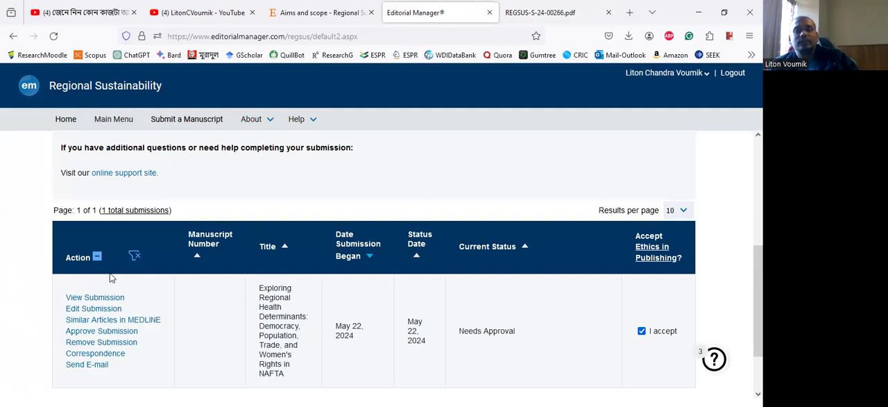
{"action": "left_click", "coordinate": [102, 332]}
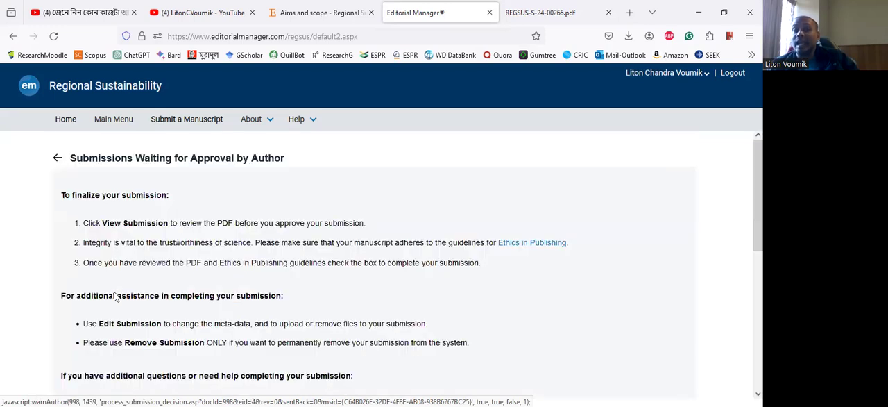
- Reopen the submission waiting for approval for editing and go to its Manuscript Data section
{"action": "scroll", "coordinate": [104, 288], "scroll_direction": "down", "scroll_amount": 3}
{"action": "scroll", "coordinate": [100, 291], "scroll_direction": "down", "scroll_amount": 3}
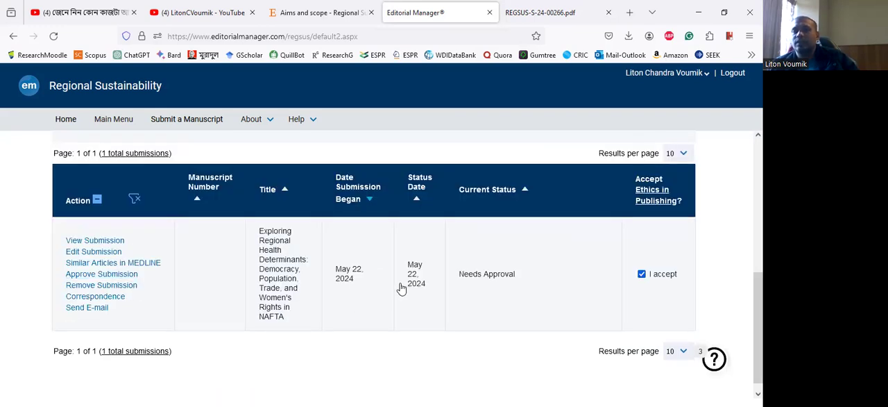
{"action": "left_click", "coordinate": [102, 274]}
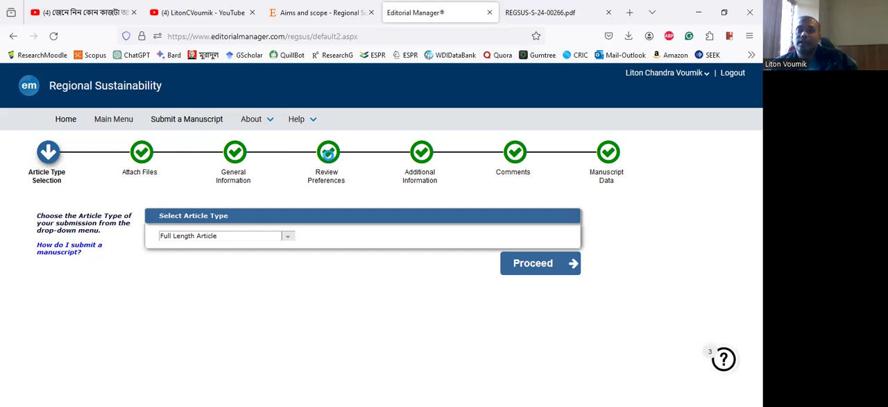
{"action": "left_click", "coordinate": [328, 154]}
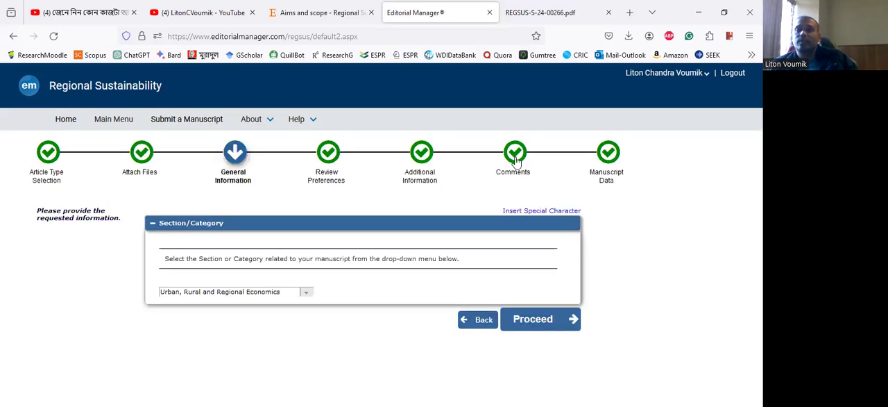
{"action": "left_click", "coordinate": [514, 156]}
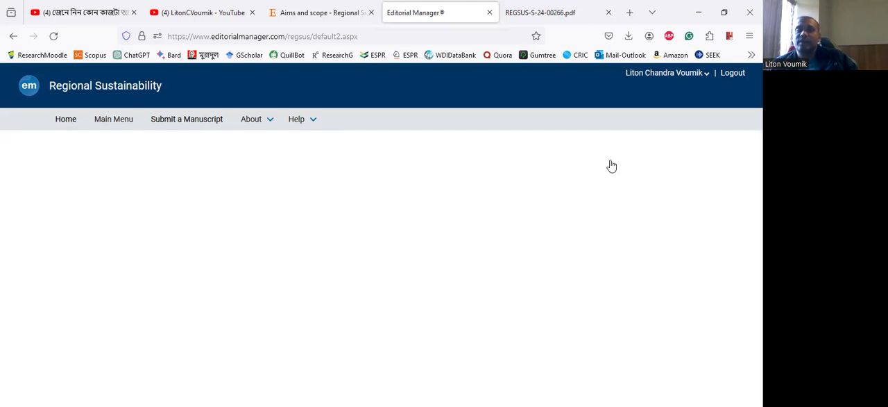
{"action": "left_click", "coordinate": [610, 152]}
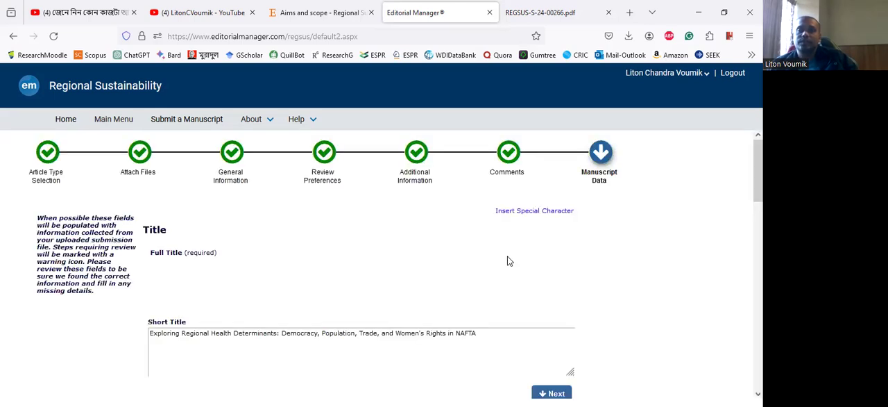
- Replace "Exploring Regional Health Determinants:" at the start of the short title with "Impact of"
{"action": "scroll", "coordinate": [599, 257], "scroll_direction": "down", "scroll_amount": 3}
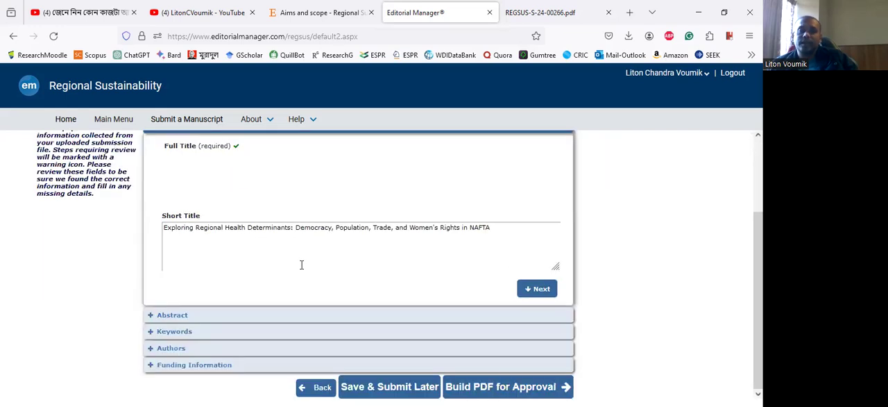
{"action": "scroll", "coordinate": [291, 274], "scroll_direction": "up", "scroll_amount": 3}
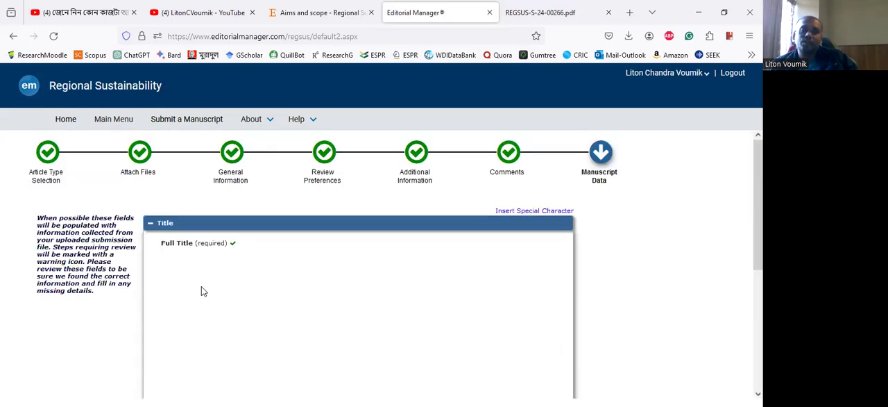
{"action": "scroll", "coordinate": [596, 264], "scroll_direction": "down", "scroll_amount": 5}
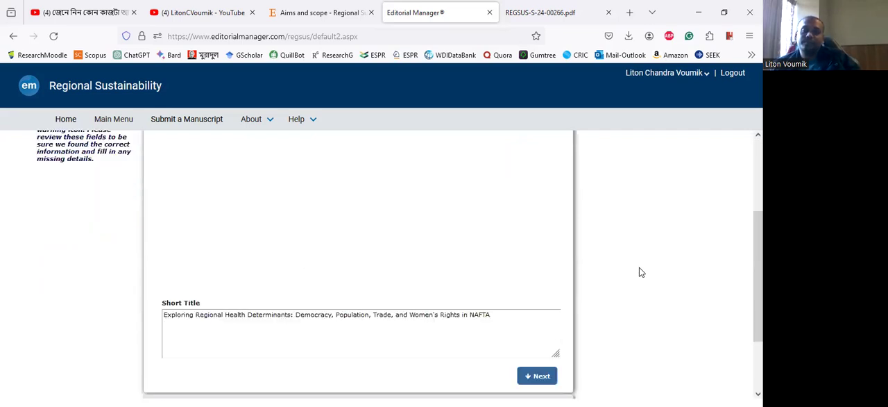
{"action": "scroll", "coordinate": [490, 242], "scroll_direction": "down", "scroll_amount": 2}
{"action": "left_click", "coordinate": [489, 231]}
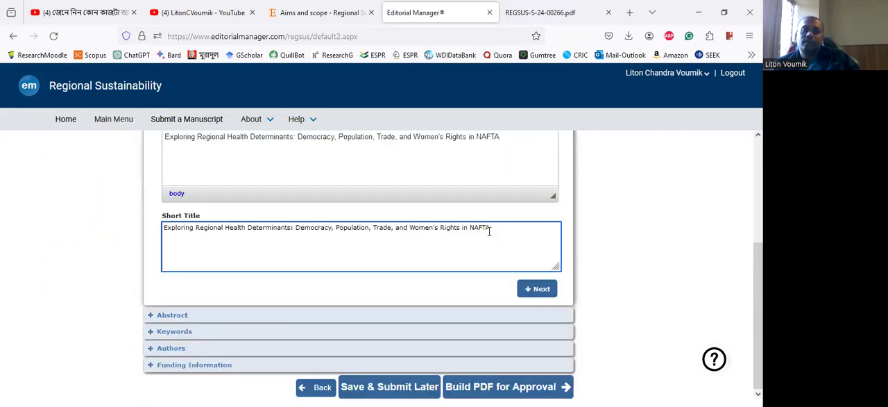
{"action": "scroll", "coordinate": [420, 356], "scroll_direction": "up", "scroll_amount": 2}
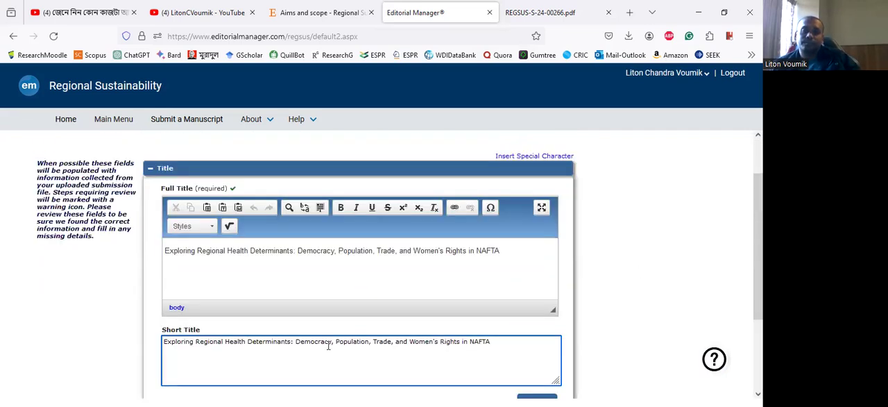
{"action": "left_click", "coordinate": [294, 344]}
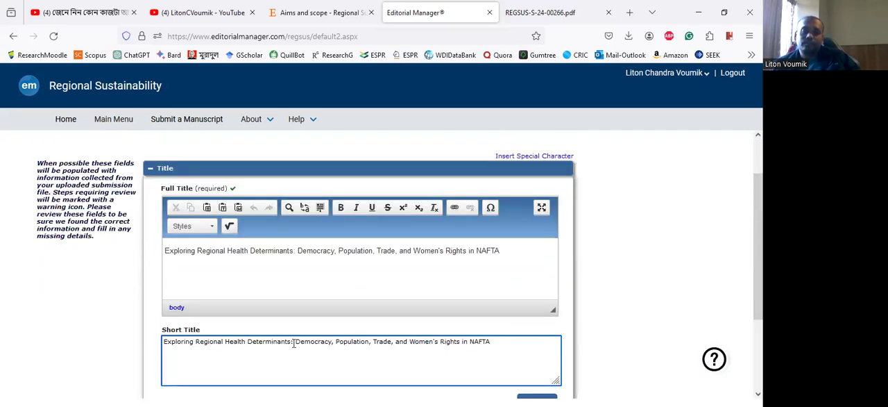
{"action": "left_click", "coordinate": [163, 342], "text": "shift"}
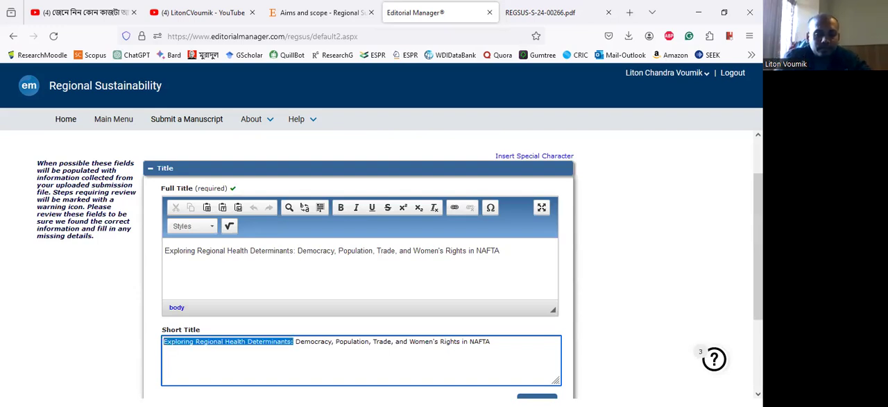
{"action": "type", "text": "Impact "}
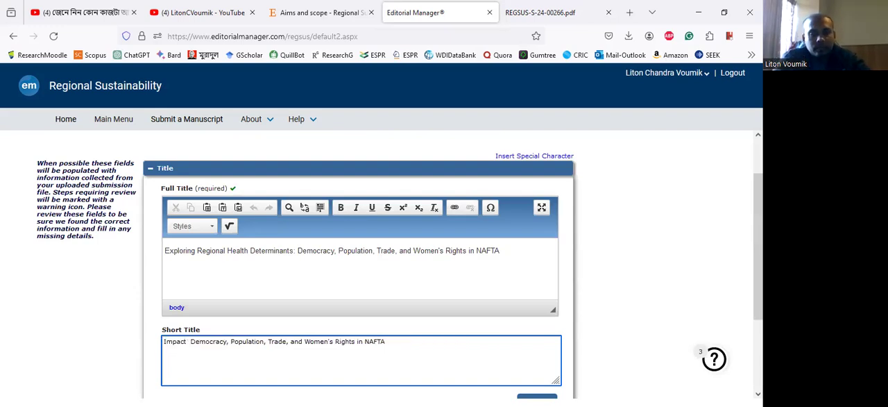
{"action": "type", "text": "of"}
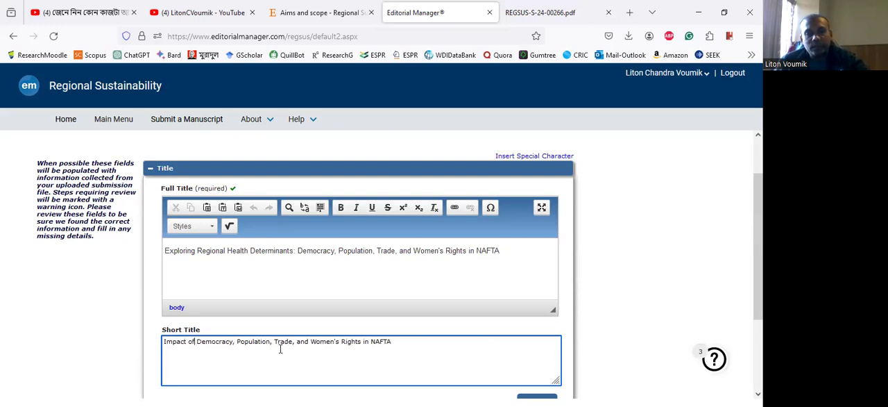
- Replace "in NAFTA" at the end of the short title with "on Health"
{"action": "double_click", "coordinate": [364, 341]}
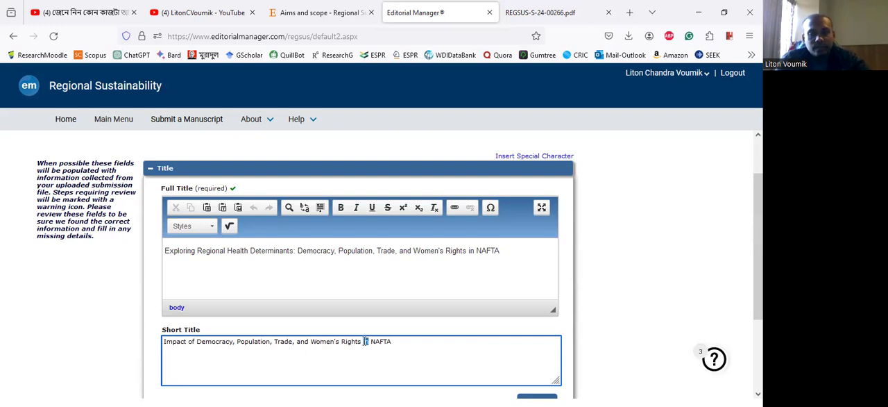
{"action": "type", "text": "on Heal"}
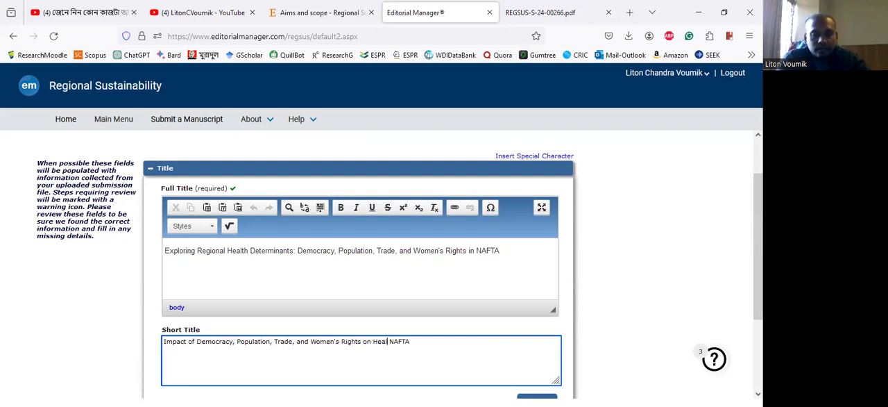
{"action": "type", "text": "th"}
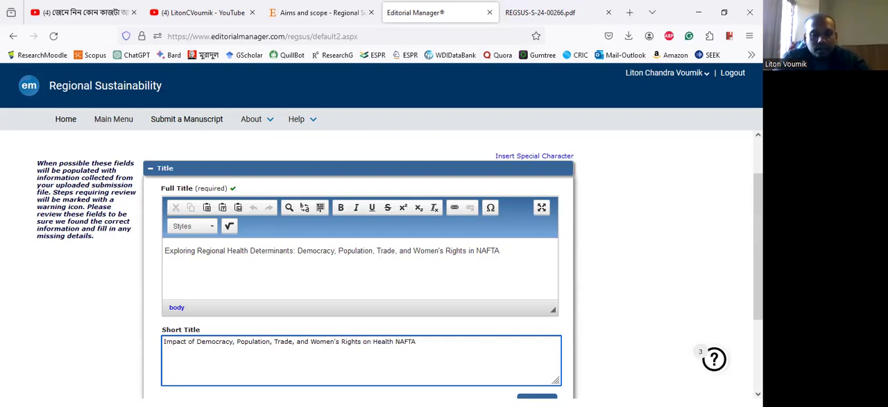
{"action": "key", "text": "Delete"}
{"action": "key", "text": "Delete"}
{"action": "key", "text": "Delete"}
{"action": "key", "text": "Delete"}
{"action": "key", "text": "Delete"}
{"action": "key", "text": "Delete"}
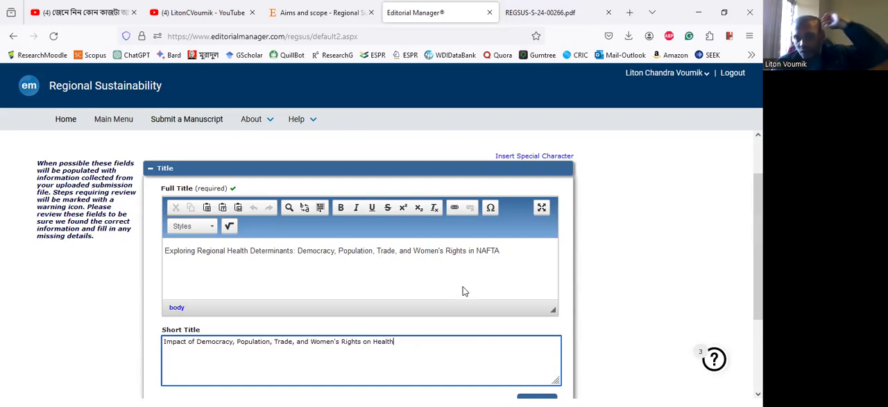
- Advance to the abstract, rebuild the PDF for approval, and proceed with the agreed Gold open access publishing option
{"action": "scroll", "coordinate": [531, 285], "scroll_direction": "down", "scroll_amount": 2}
{"action": "left_click", "coordinate": [538, 290]}
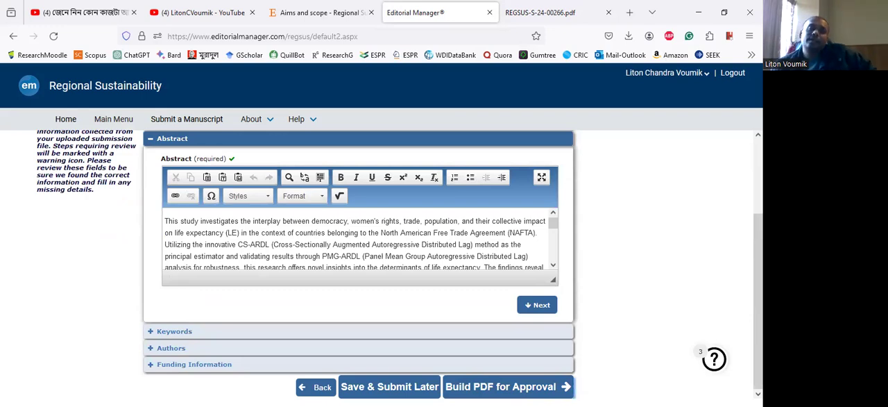
{"action": "left_click", "coordinate": [510, 386]}
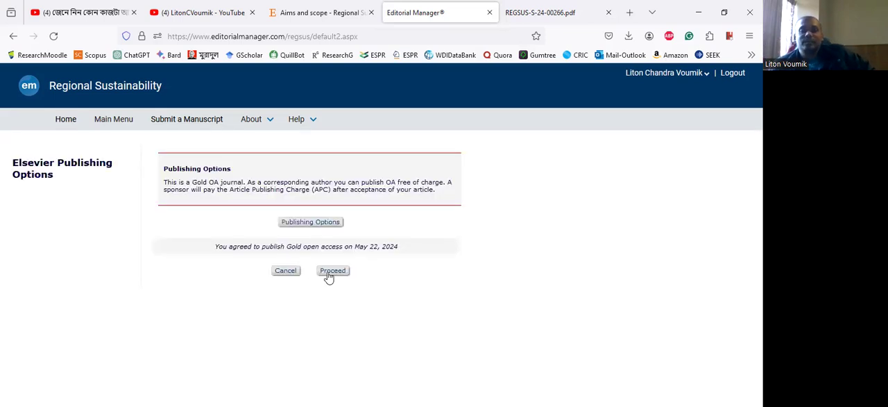
{"action": "left_click", "coordinate": [330, 271]}
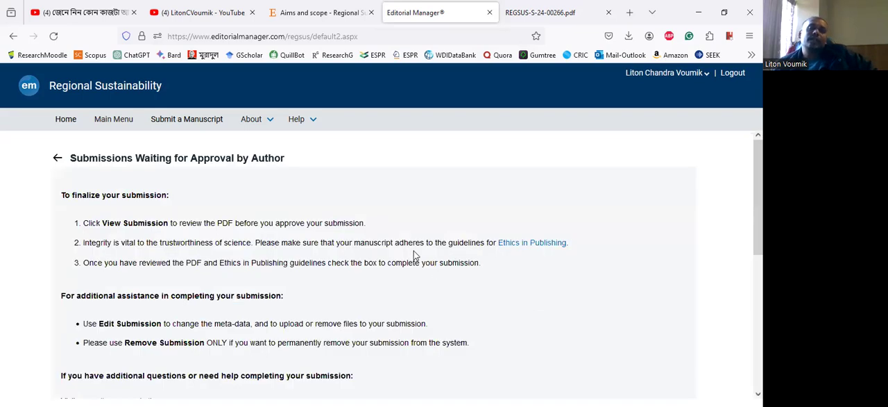
- Check the submission's current status in the approval list and close the previously downloaded manuscript PDF
{"action": "scroll", "coordinate": [184, 278], "scroll_direction": "down", "scroll_amount": 5}
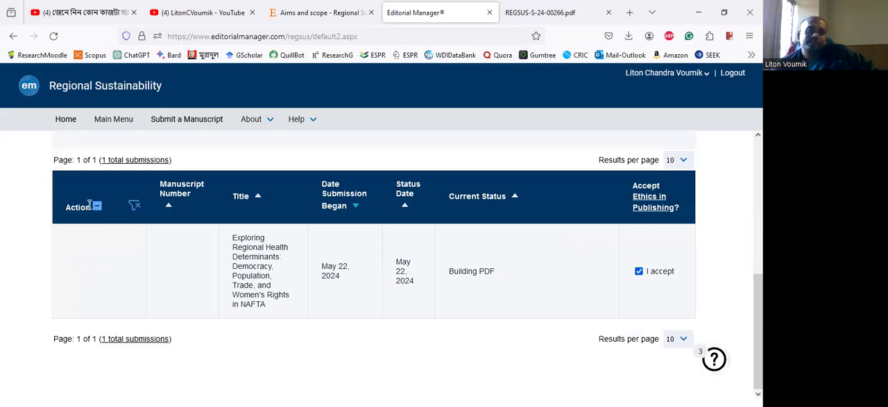
{"action": "left_click", "coordinate": [536, 15]}
{"action": "scroll", "coordinate": [431, 255], "scroll_direction": "up", "scroll_amount": 1}
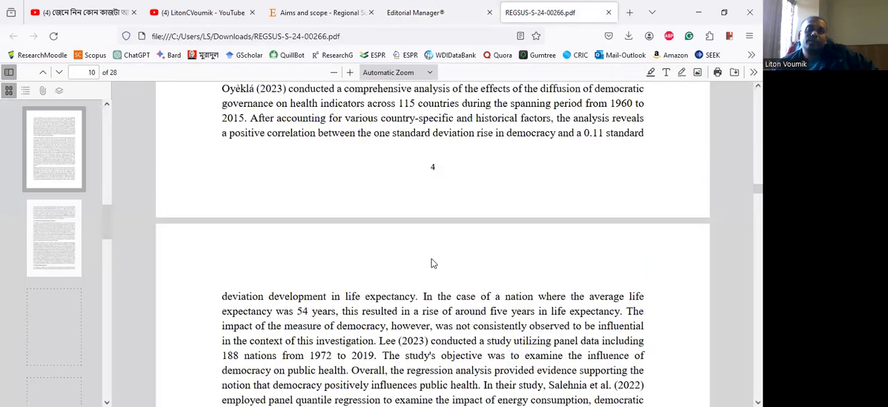
{"action": "scroll", "coordinate": [432, 256], "scroll_direction": "up", "scroll_amount": 12}
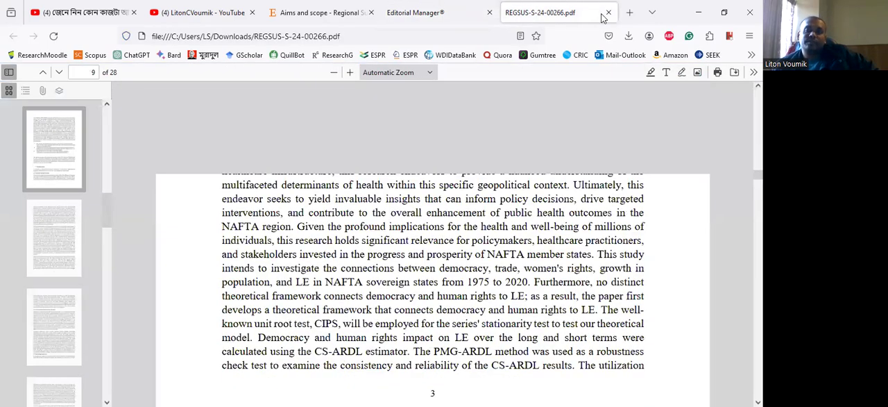
{"action": "left_click", "coordinate": [608, 12]}
- Open the Gmail inbox in a new browser tab and return to the Regional Sustainability submission page
{"action": "left_click", "coordinate": [629, 12]}
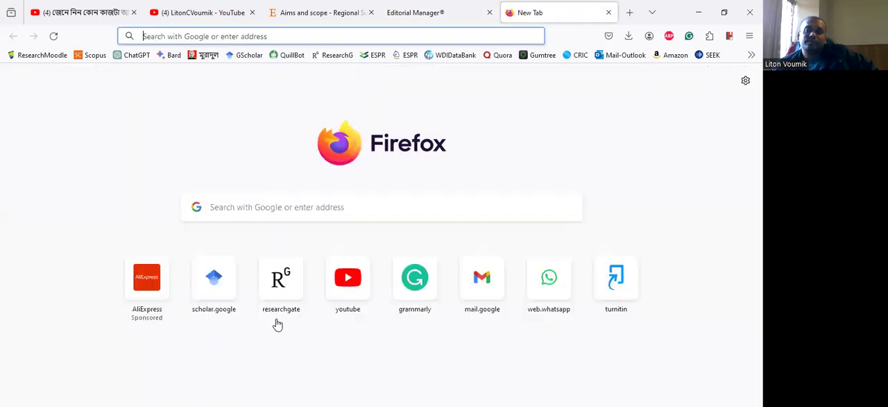
{"action": "left_click", "coordinate": [482, 283]}
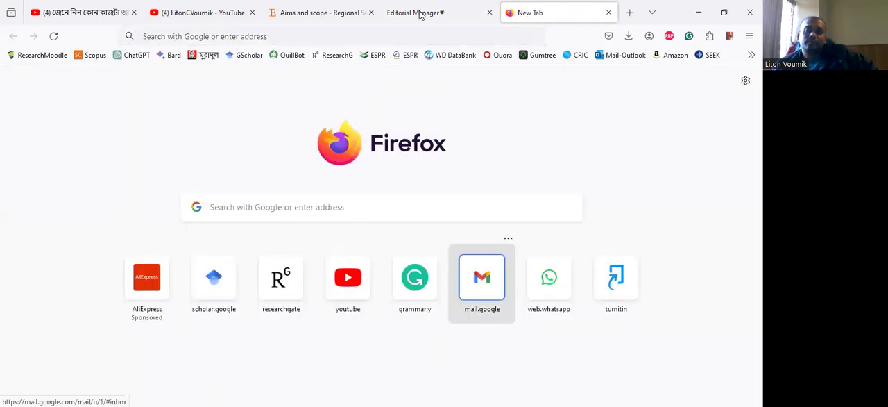
{"action": "key", "text": "ctrl+shift+Tab"}
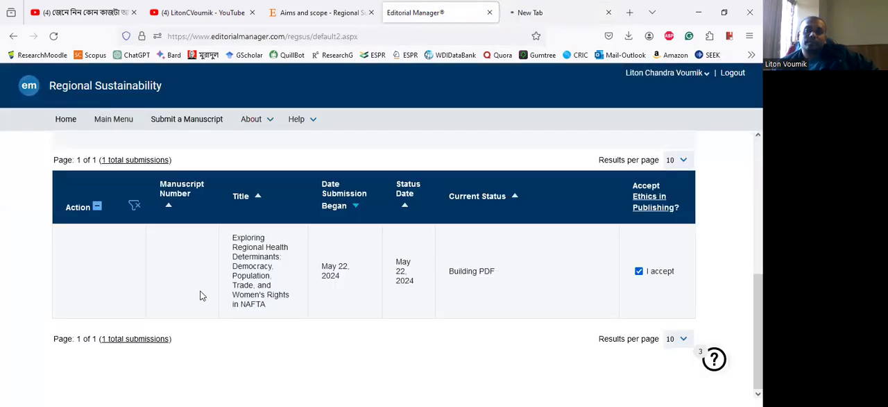
- Reload the submissions waiting for approval and check the manuscript's status and available actions
{"action": "scroll", "coordinate": [33, 247], "scroll_direction": "up", "scroll_amount": 3}
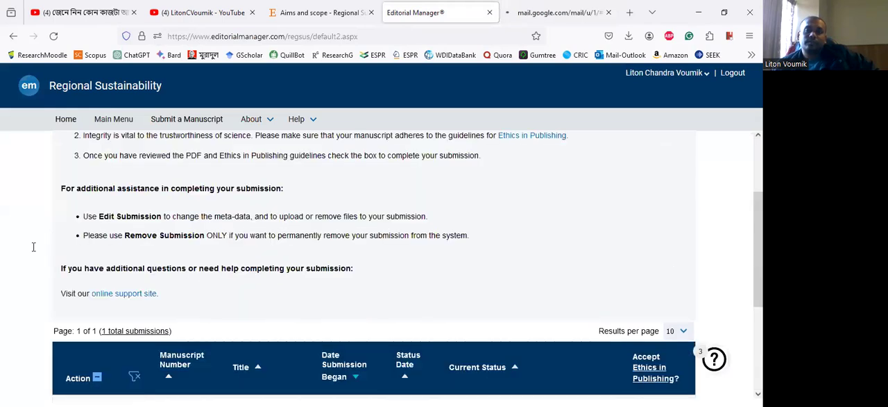
{"action": "scroll", "coordinate": [194, 246], "scroll_direction": "down", "scroll_amount": 2}
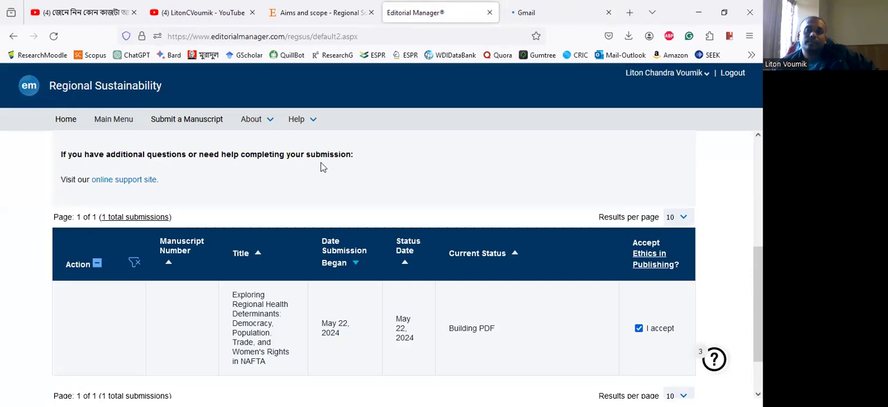
{"action": "left_click", "coordinate": [417, 17]}
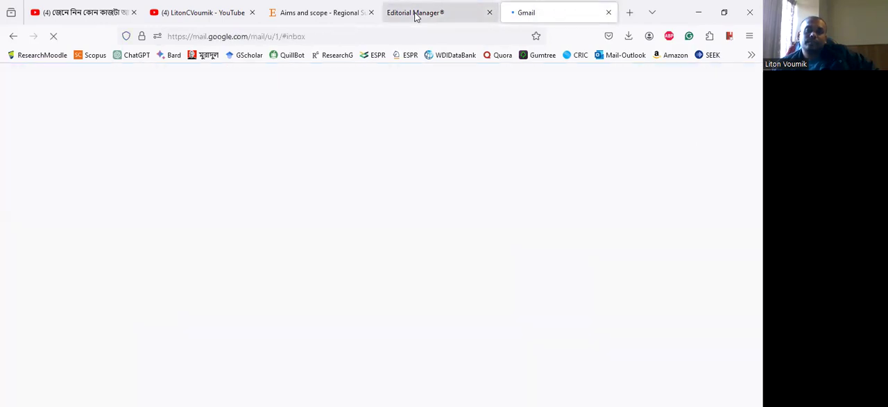
{"action": "left_click", "coordinate": [53, 37]}
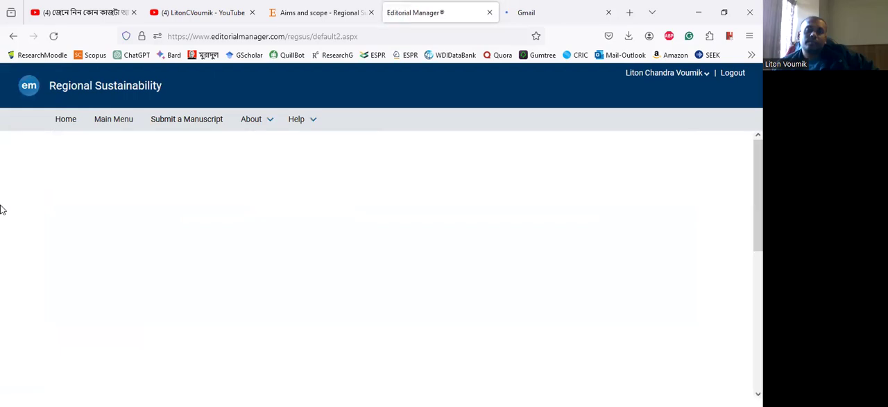
{"action": "scroll", "coordinate": [112, 187], "scroll_direction": "down", "scroll_amount": 5}
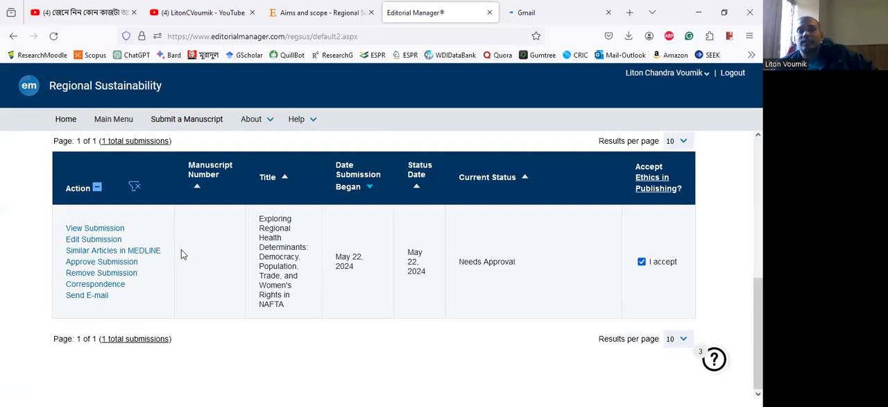
- Open the rebuilt submission PDF, return to the approval list, and approve the submission with confirmation
{"action": "left_click", "coordinate": [102, 229]}
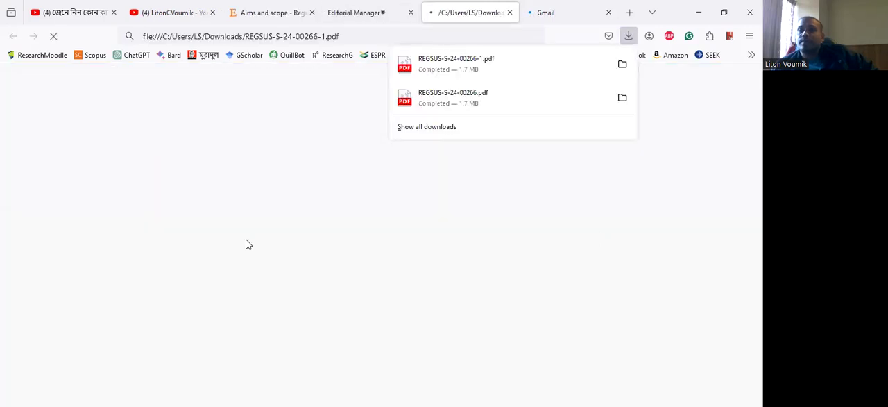
{"action": "left_click", "coordinate": [370, 11]}
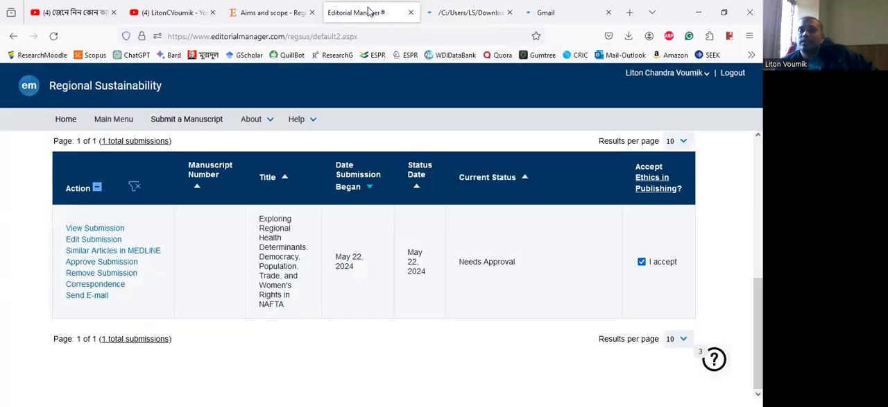
{"action": "left_click", "coordinate": [94, 263]}
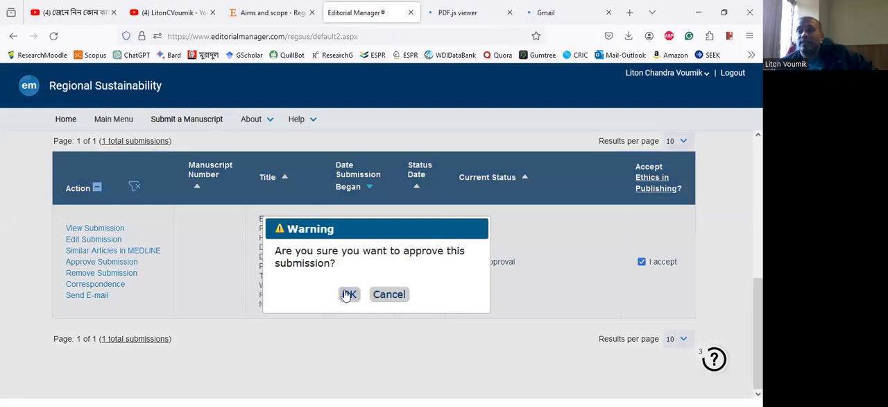
{"action": "left_click", "coordinate": [348, 295]}
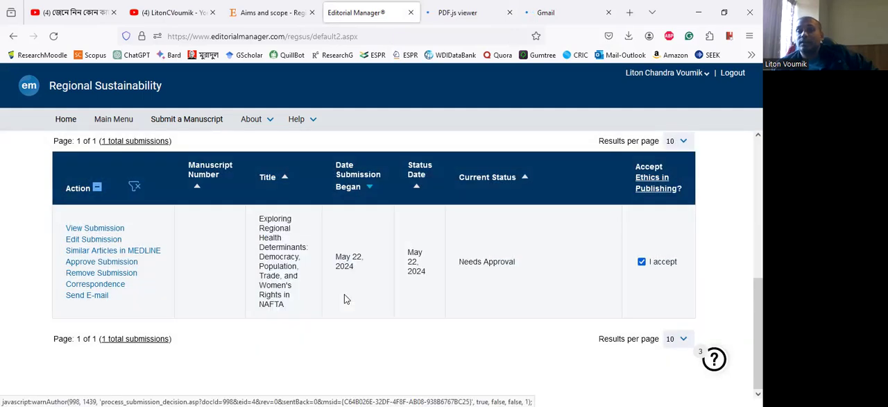